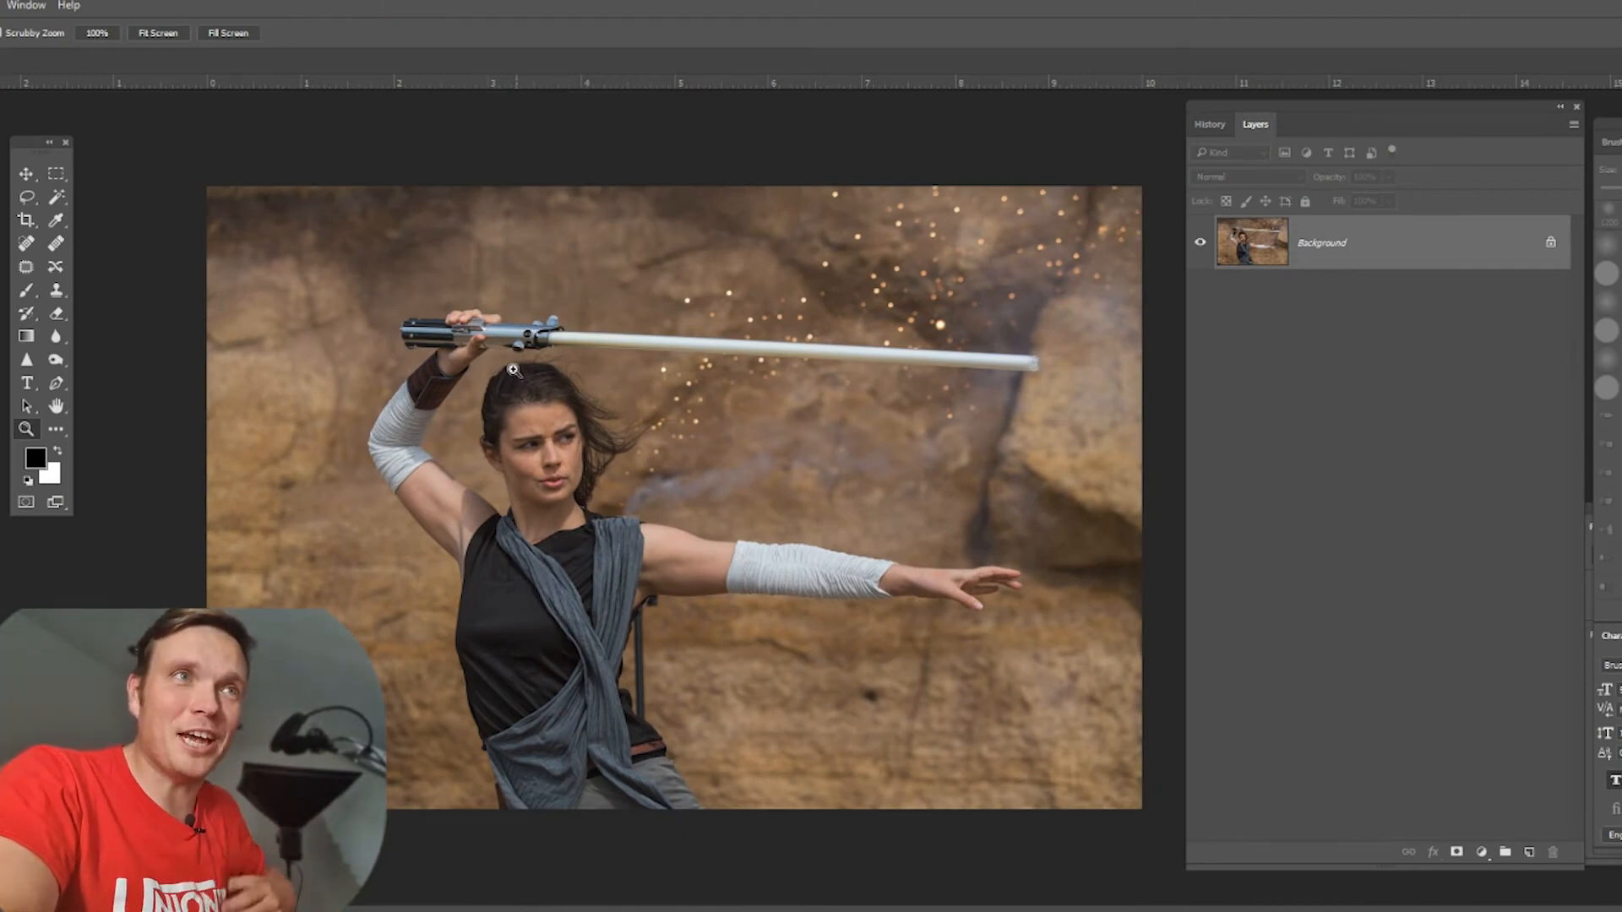
Step: Examine the lightsaber hilt, the woman's face, the stand behind her torso and the smoke up close
drag(495, 353, 597, 400)
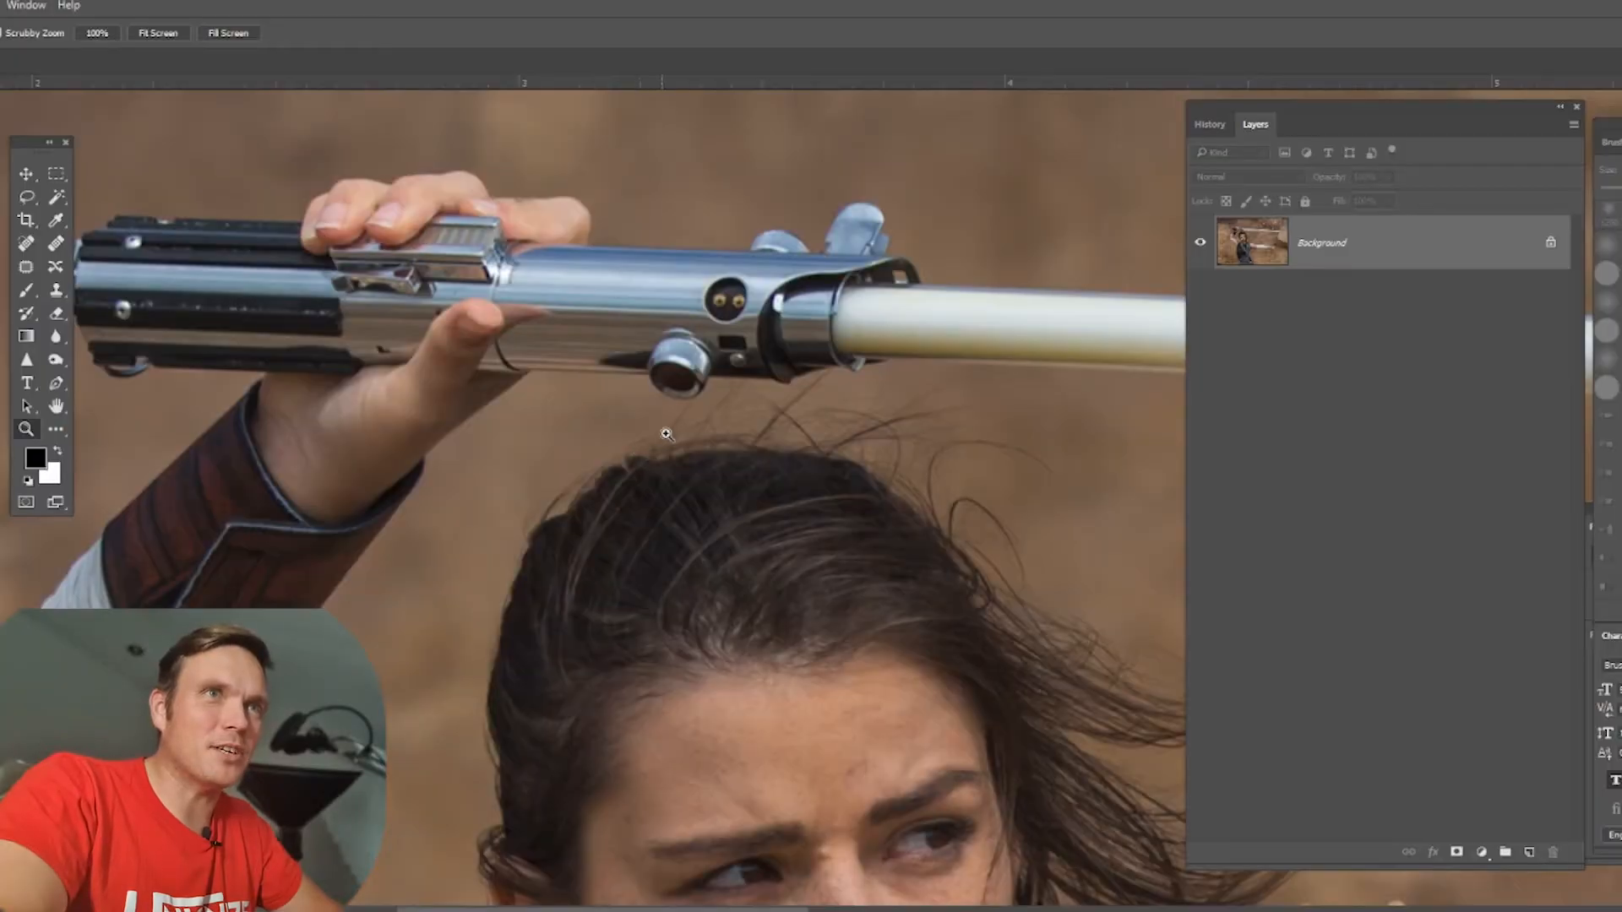
alt+click(662, 438)
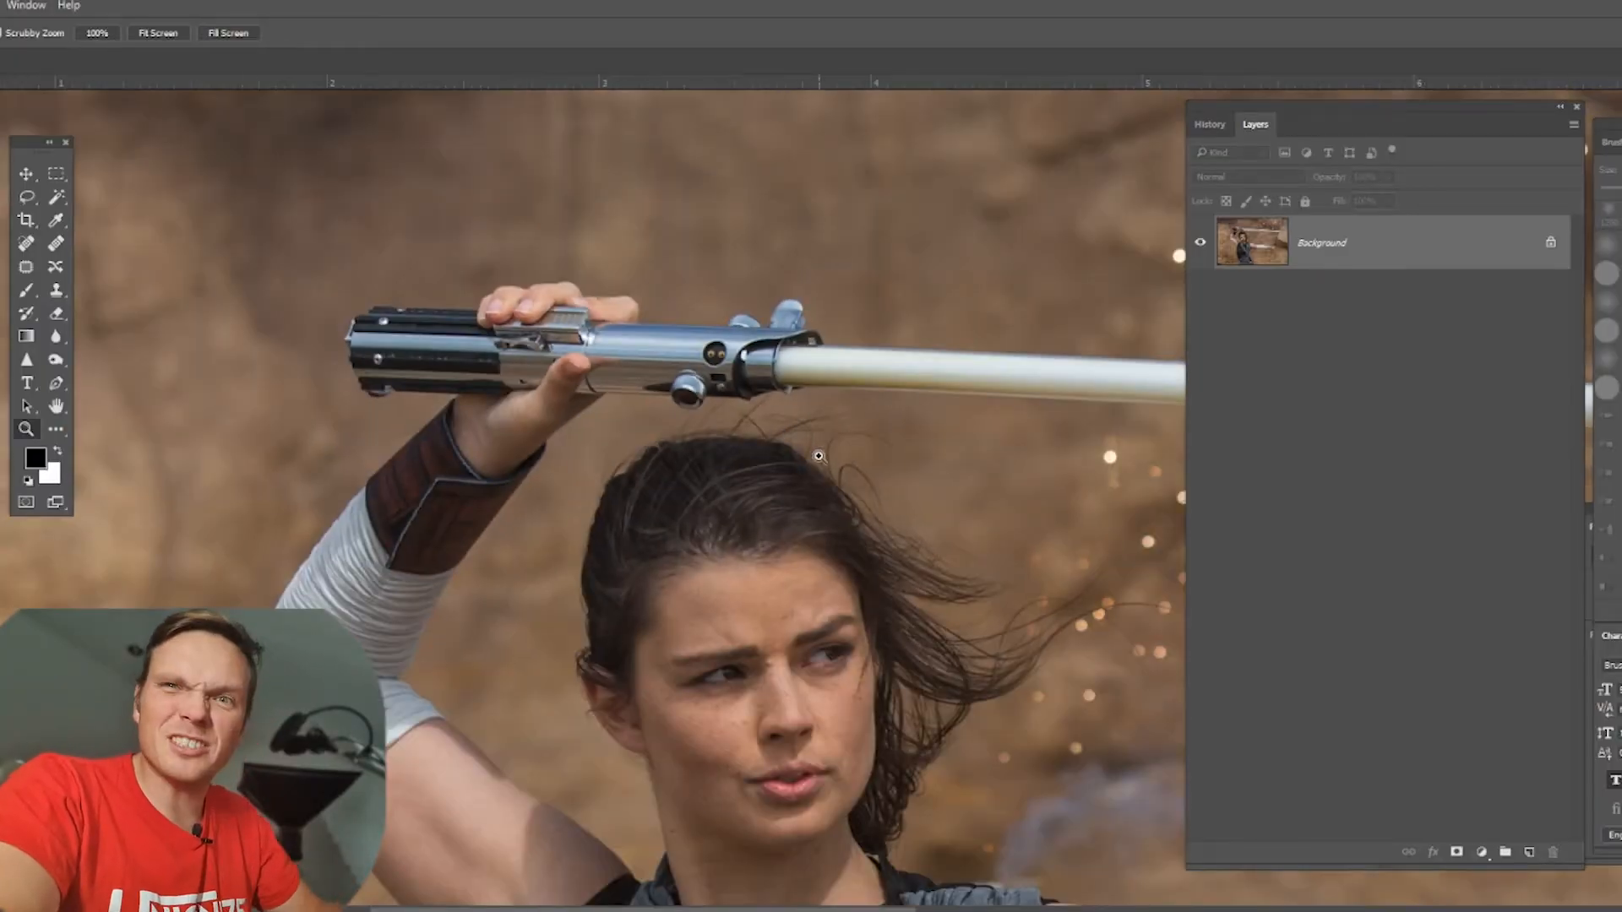
mouse_move(815, 465)
mouse_down()
mouse_move(676, 451)
mouse_move(828, 452)
mouse_move(793, 450)
mouse_up()
drag(894, 481, 872, 514)
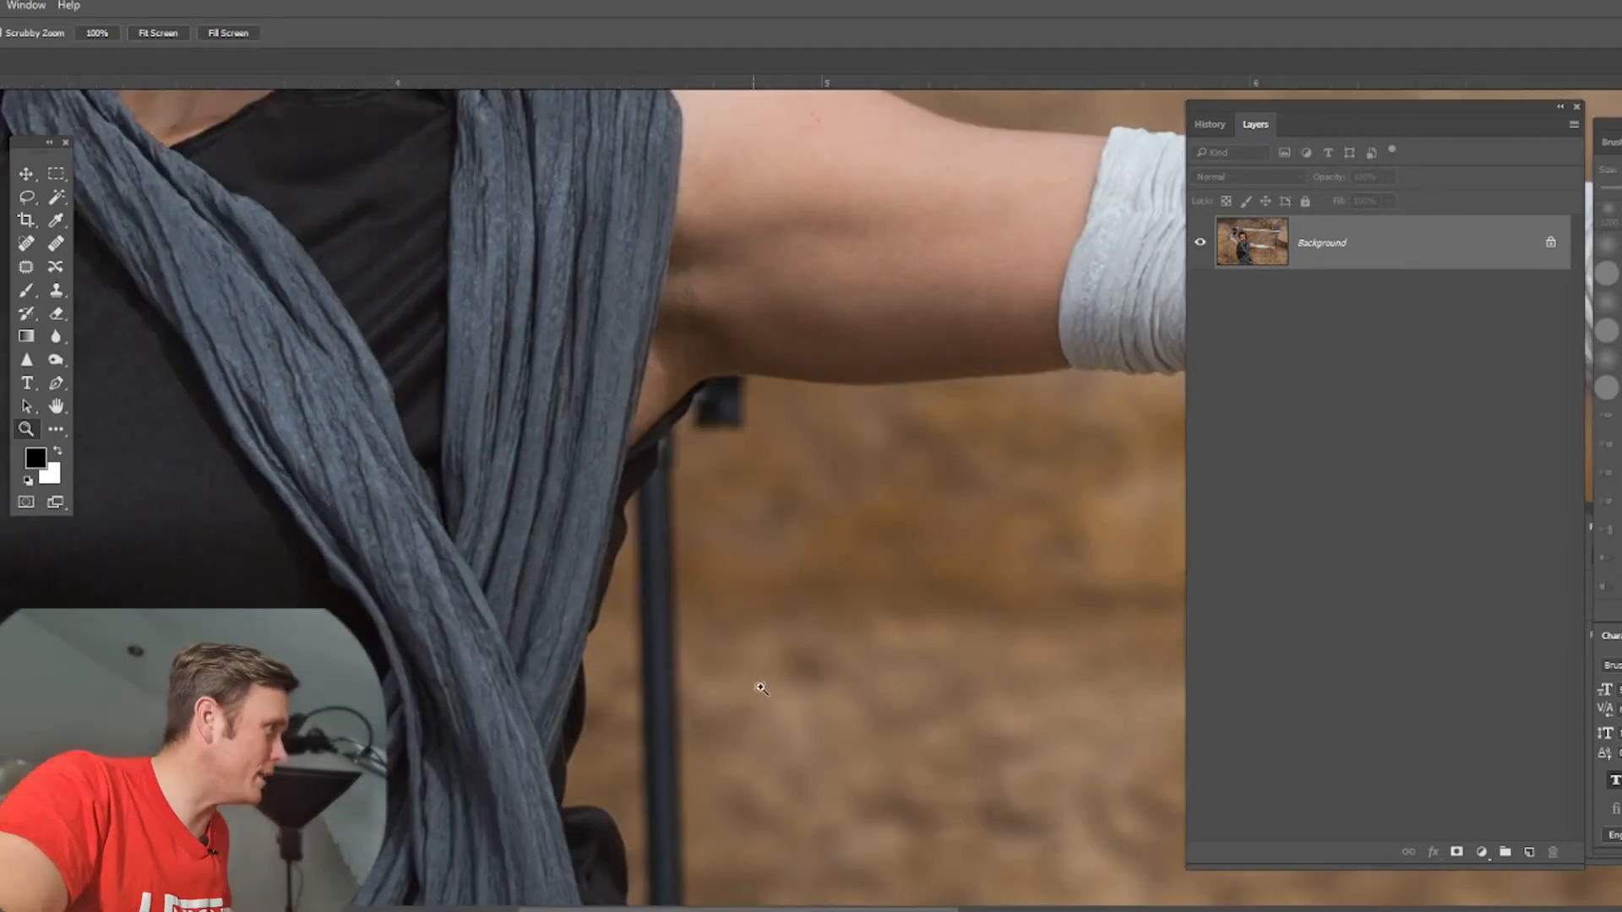
drag(840, 674, 714, 437)
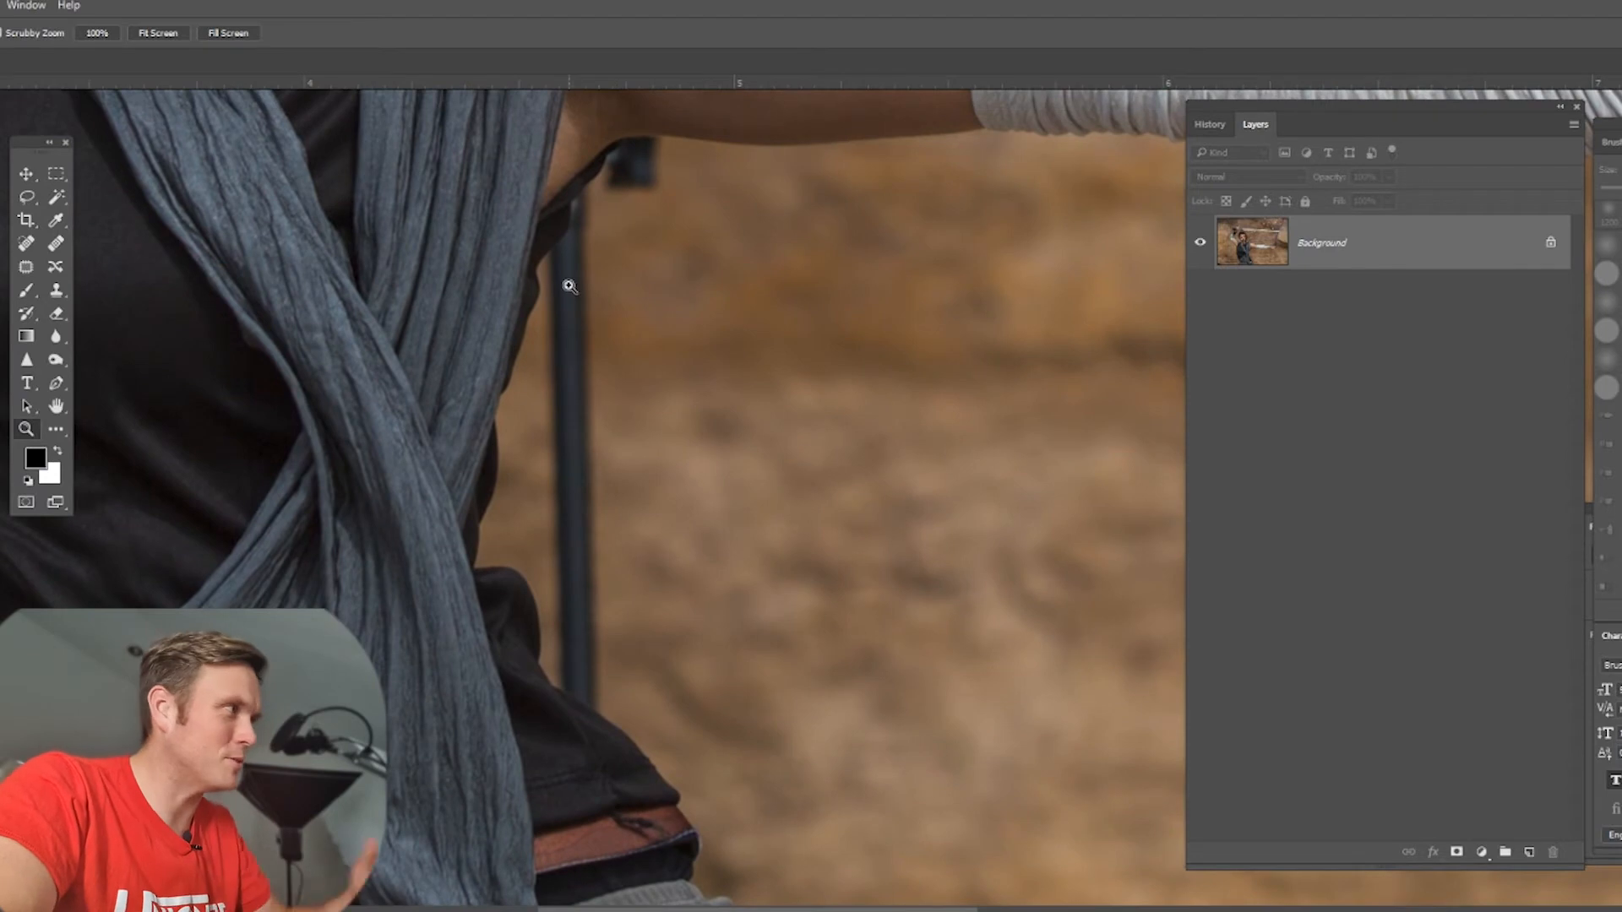
drag(880, 369, 655, 315)
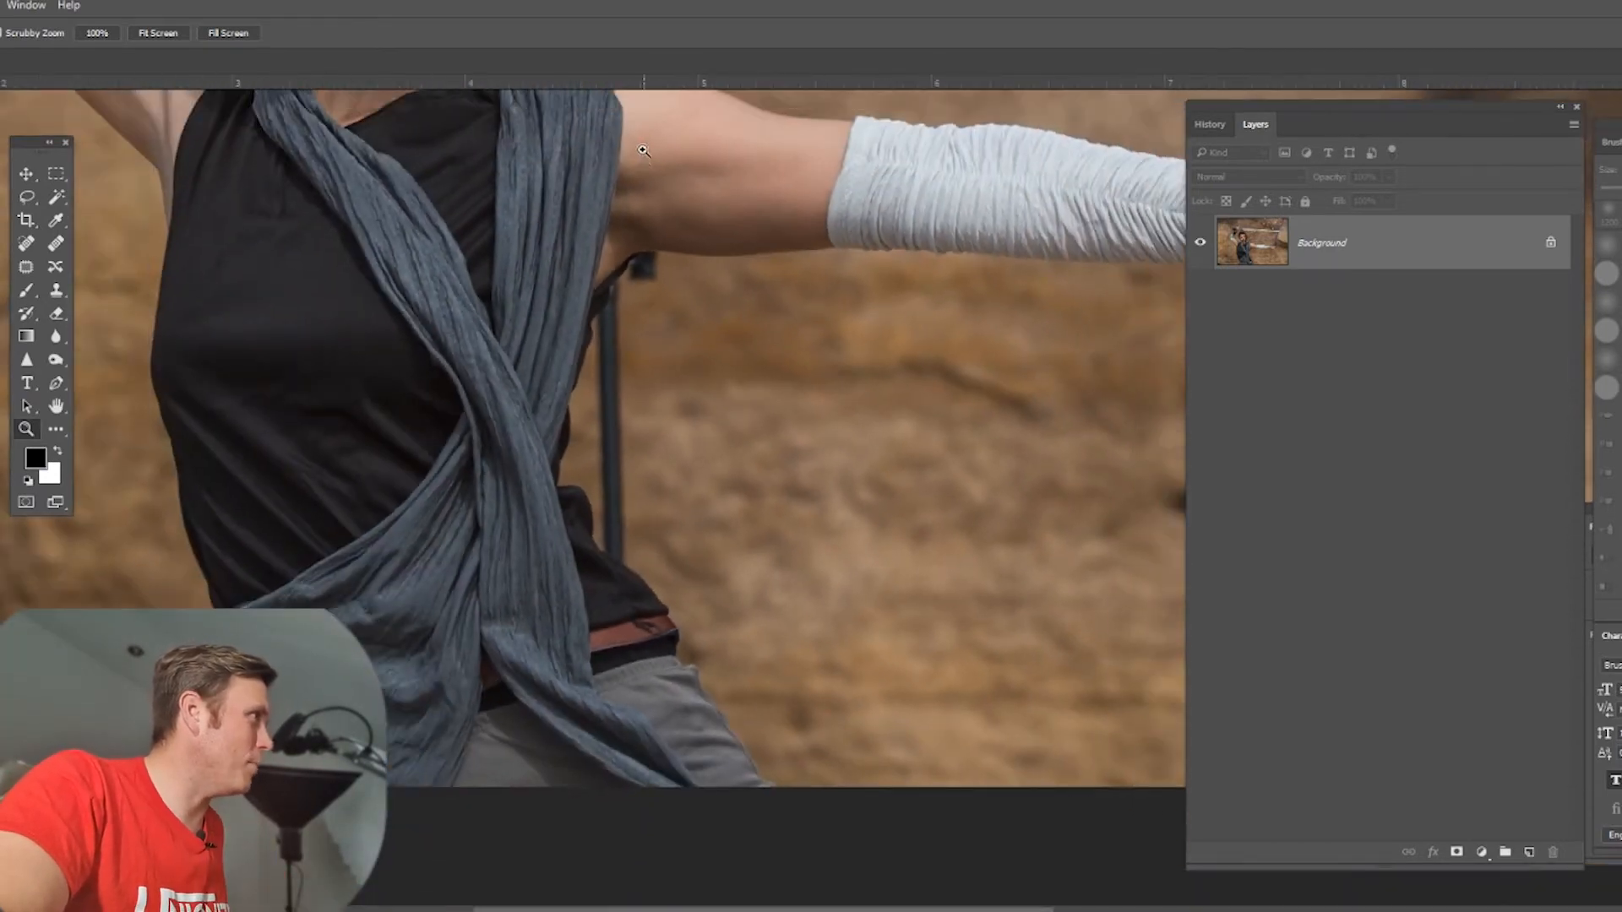
drag(640, 158, 681, 430)
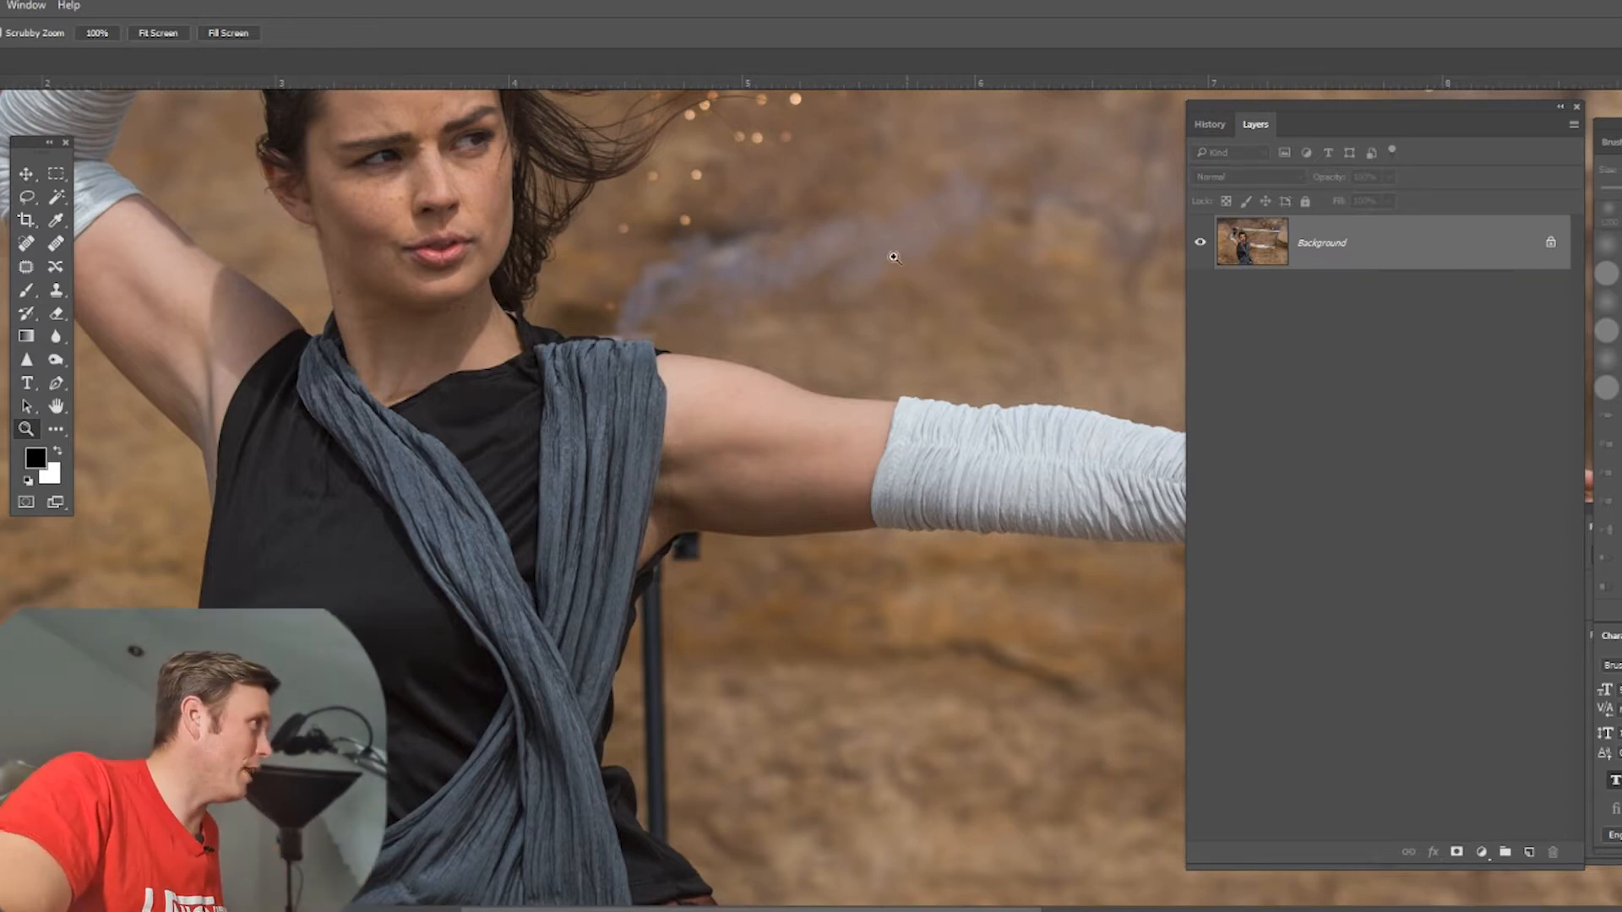
scroll(904, 242, down, 5)
scroll(905, 242, up, 1)
drag(904, 242, 748, 472)
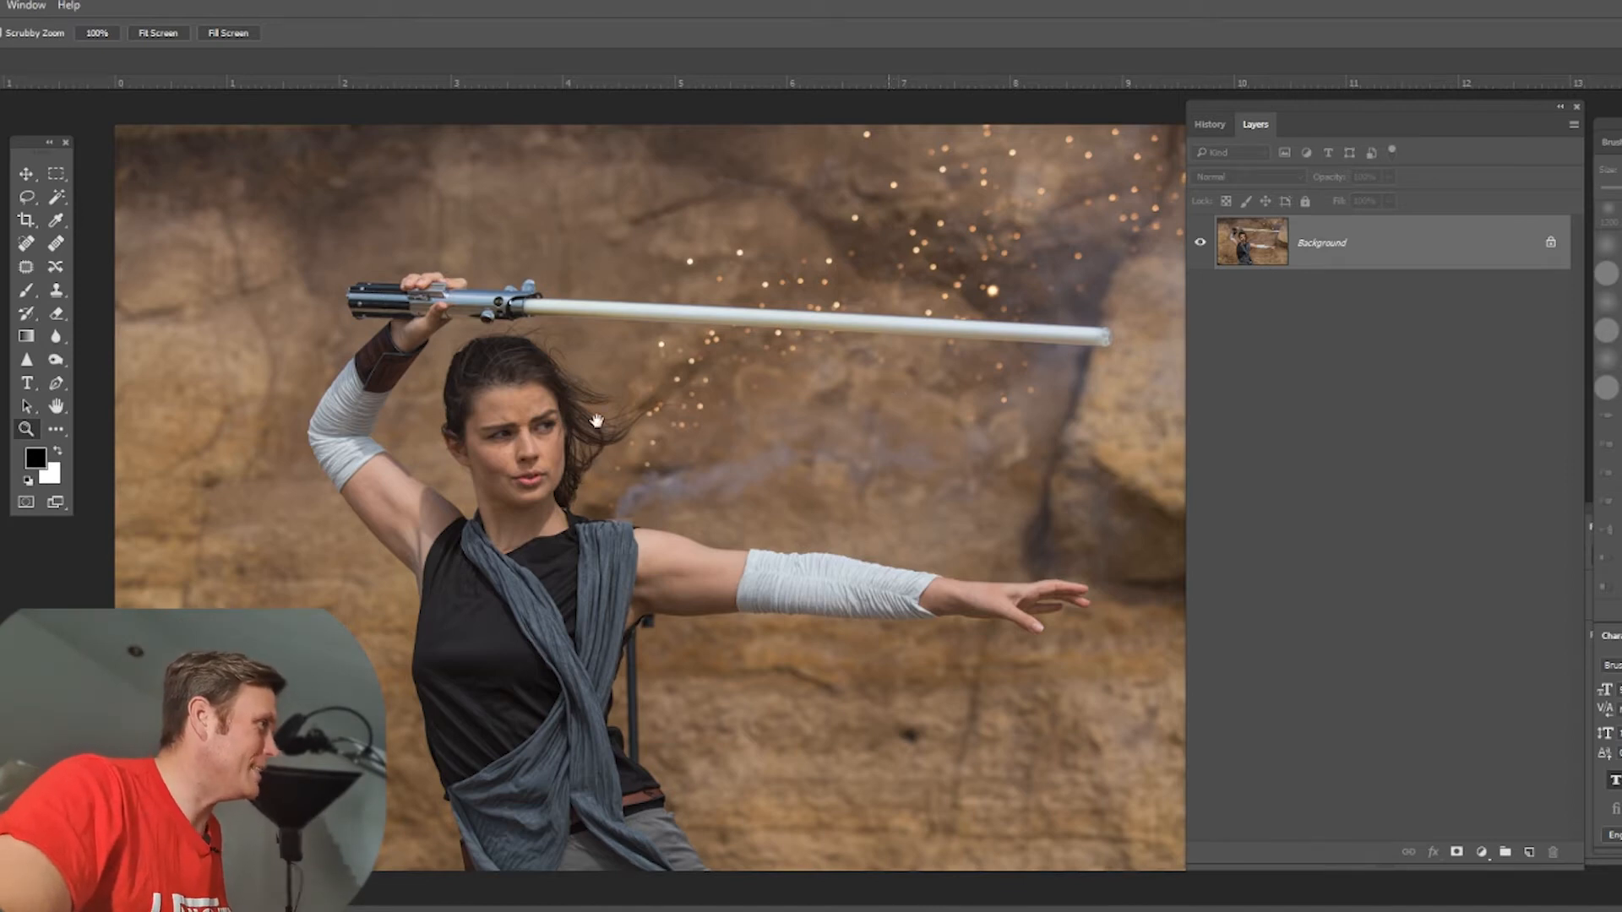
Step: Inspect the lightsaber blade and the glowing sparks around it in close-up, ending with the whole photo in view
click(26, 175)
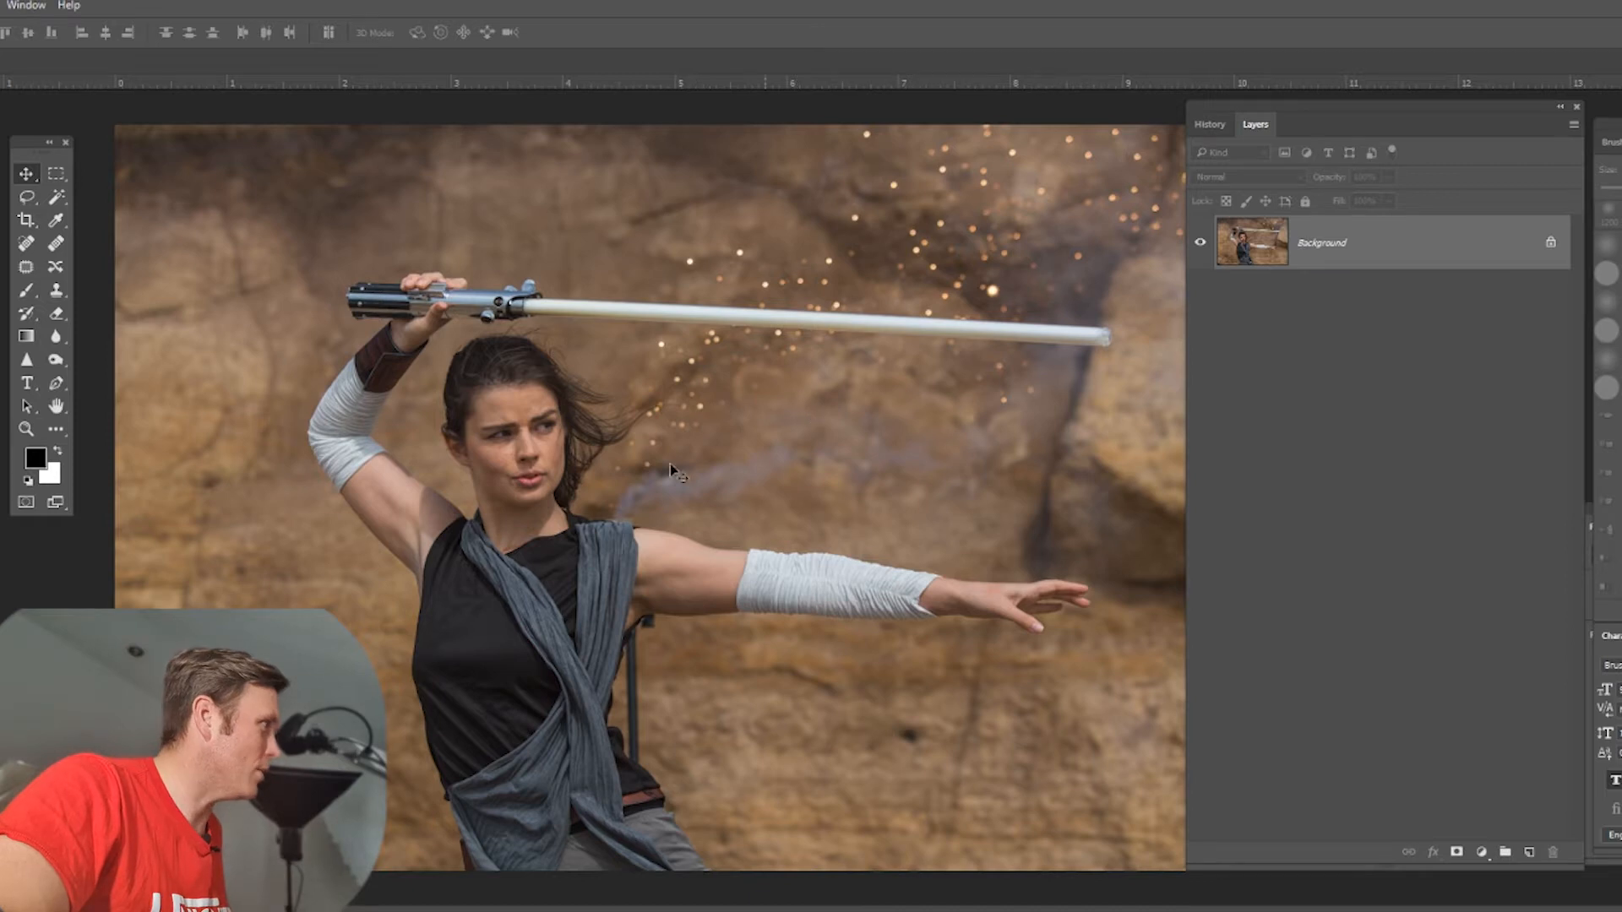
click(32, 433)
drag(925, 502, 894, 499)
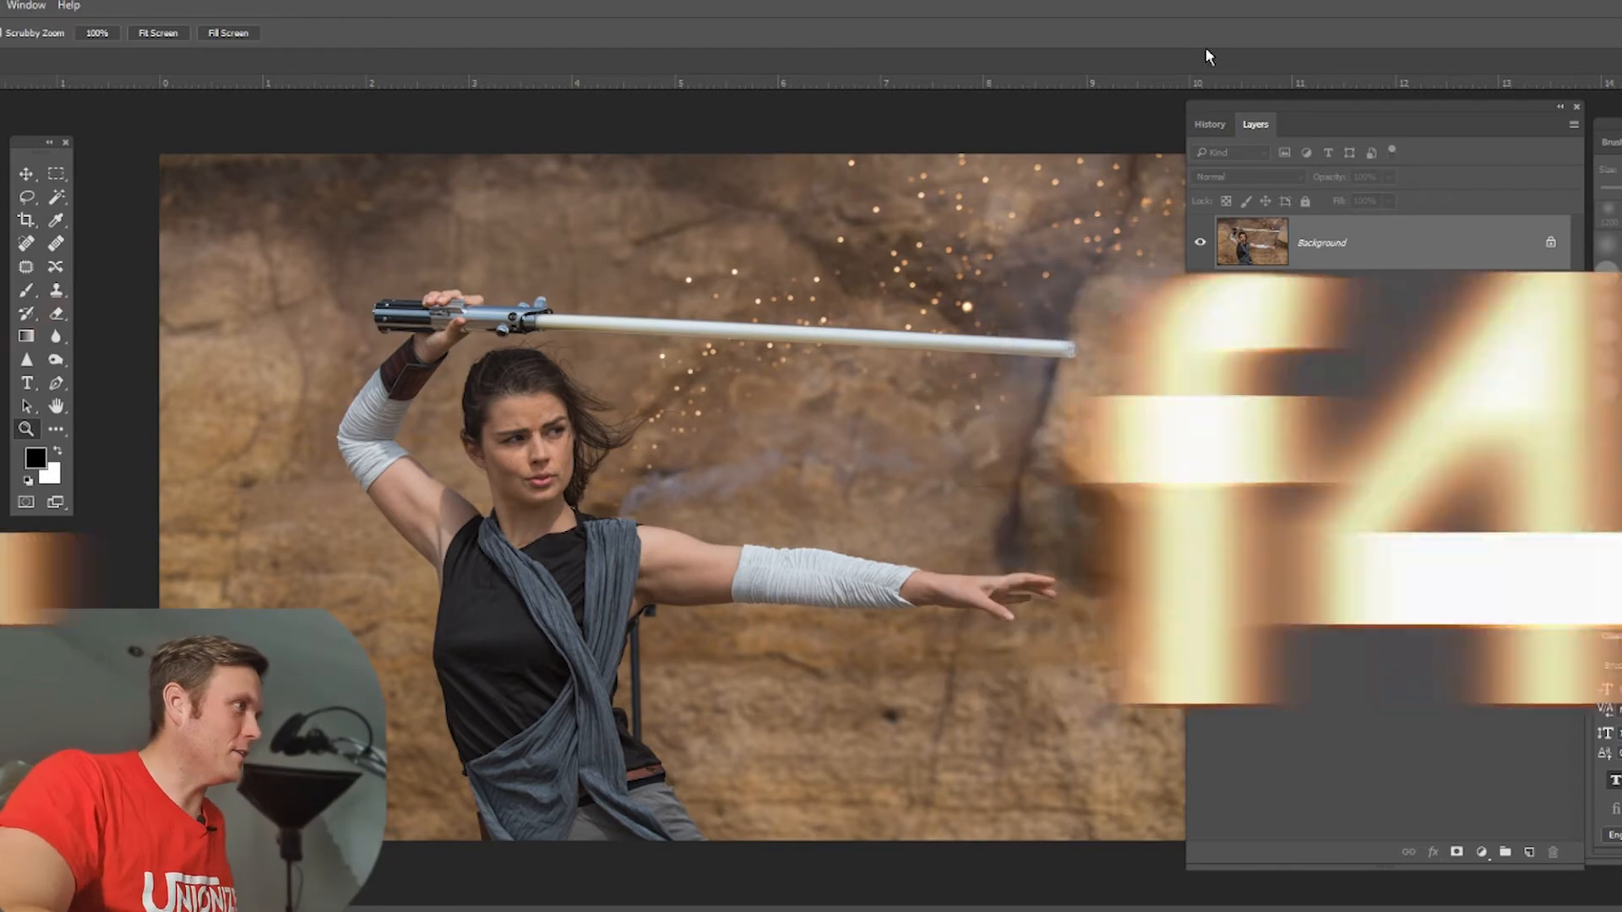
drag(1034, 324, 1121, 323)
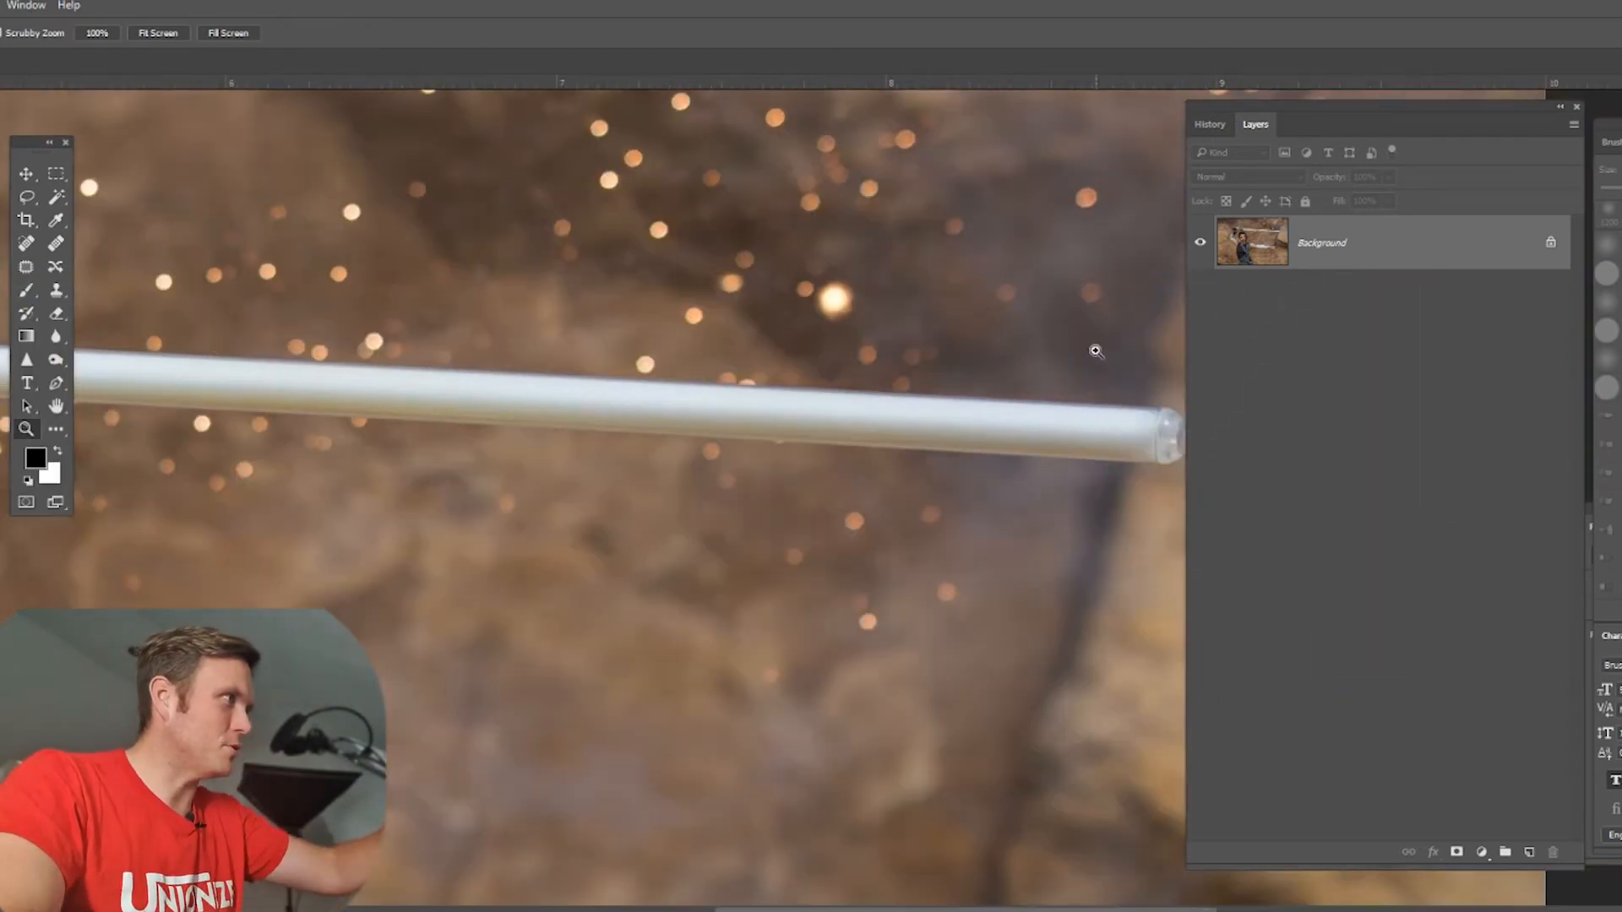
mouse_move(839, 243)
mouse_down()
mouse_move(876, 243)
mouse_move(861, 242)
mouse_up()
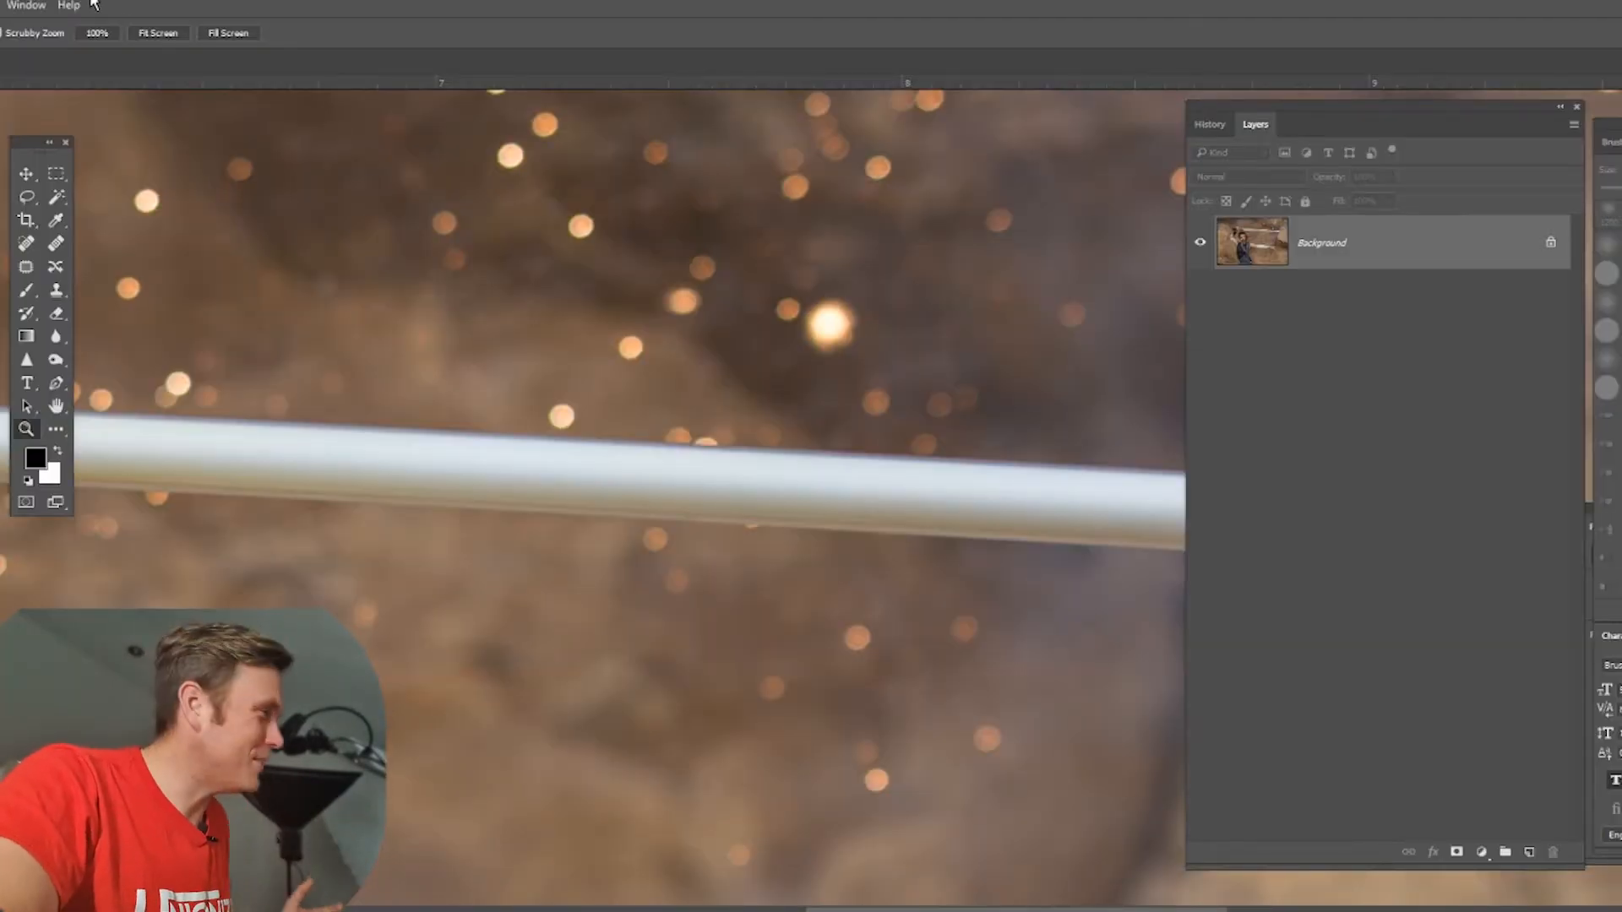
drag(299, 413, 216, 385)
key(ctrl+0)
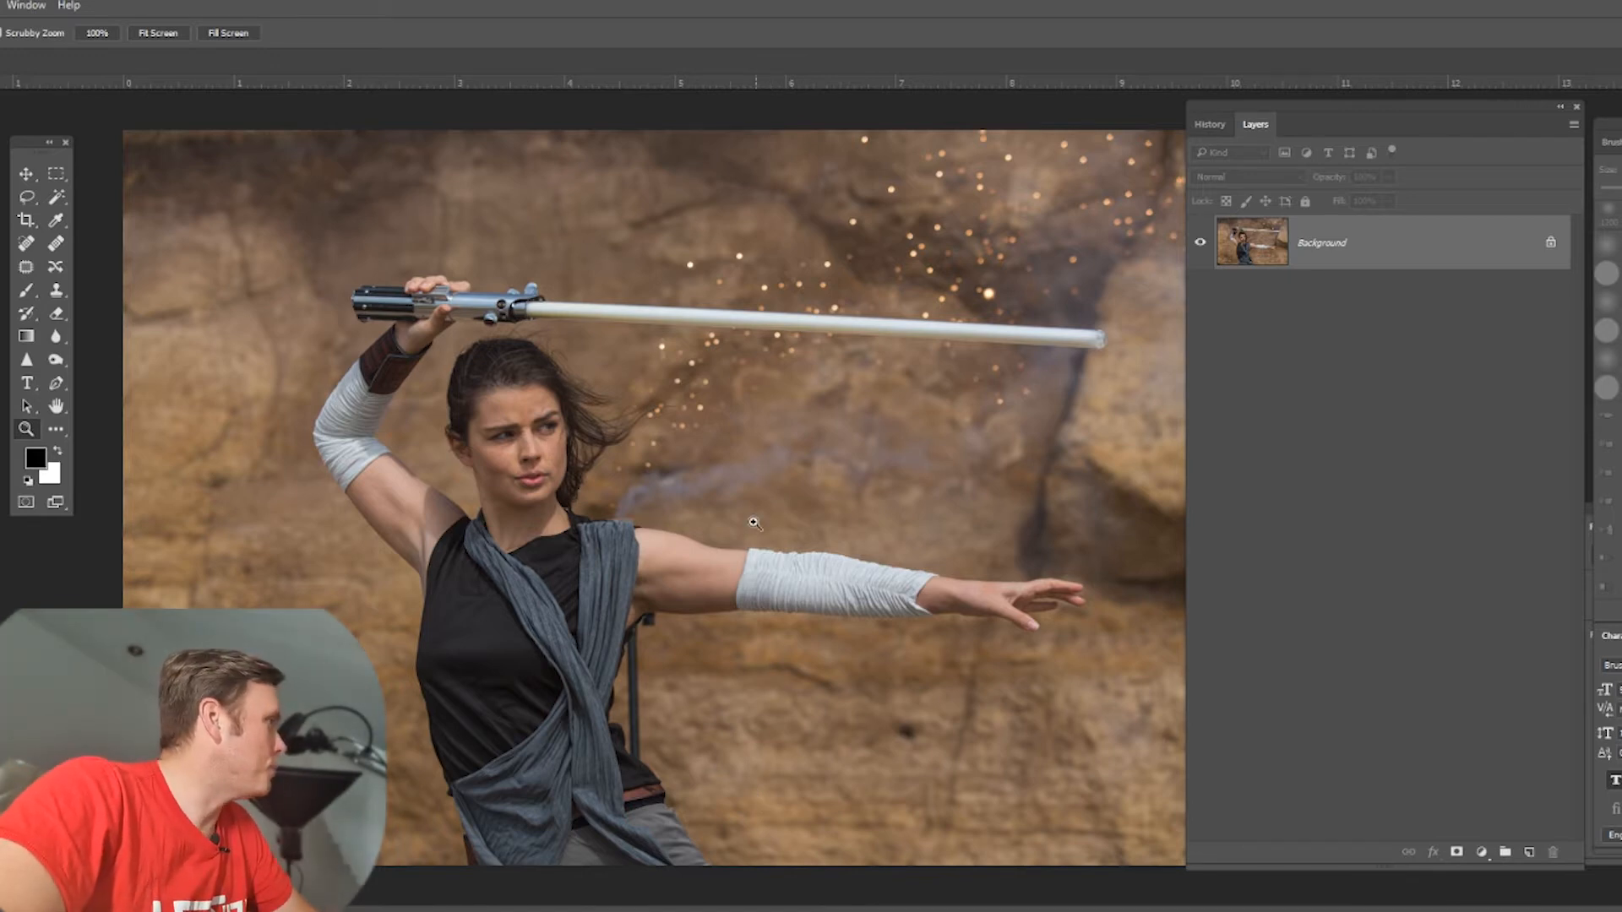
Step: Move the layers panel clear of the photo and review the figure and the full composition
drag(1301, 110, 1411, 113)
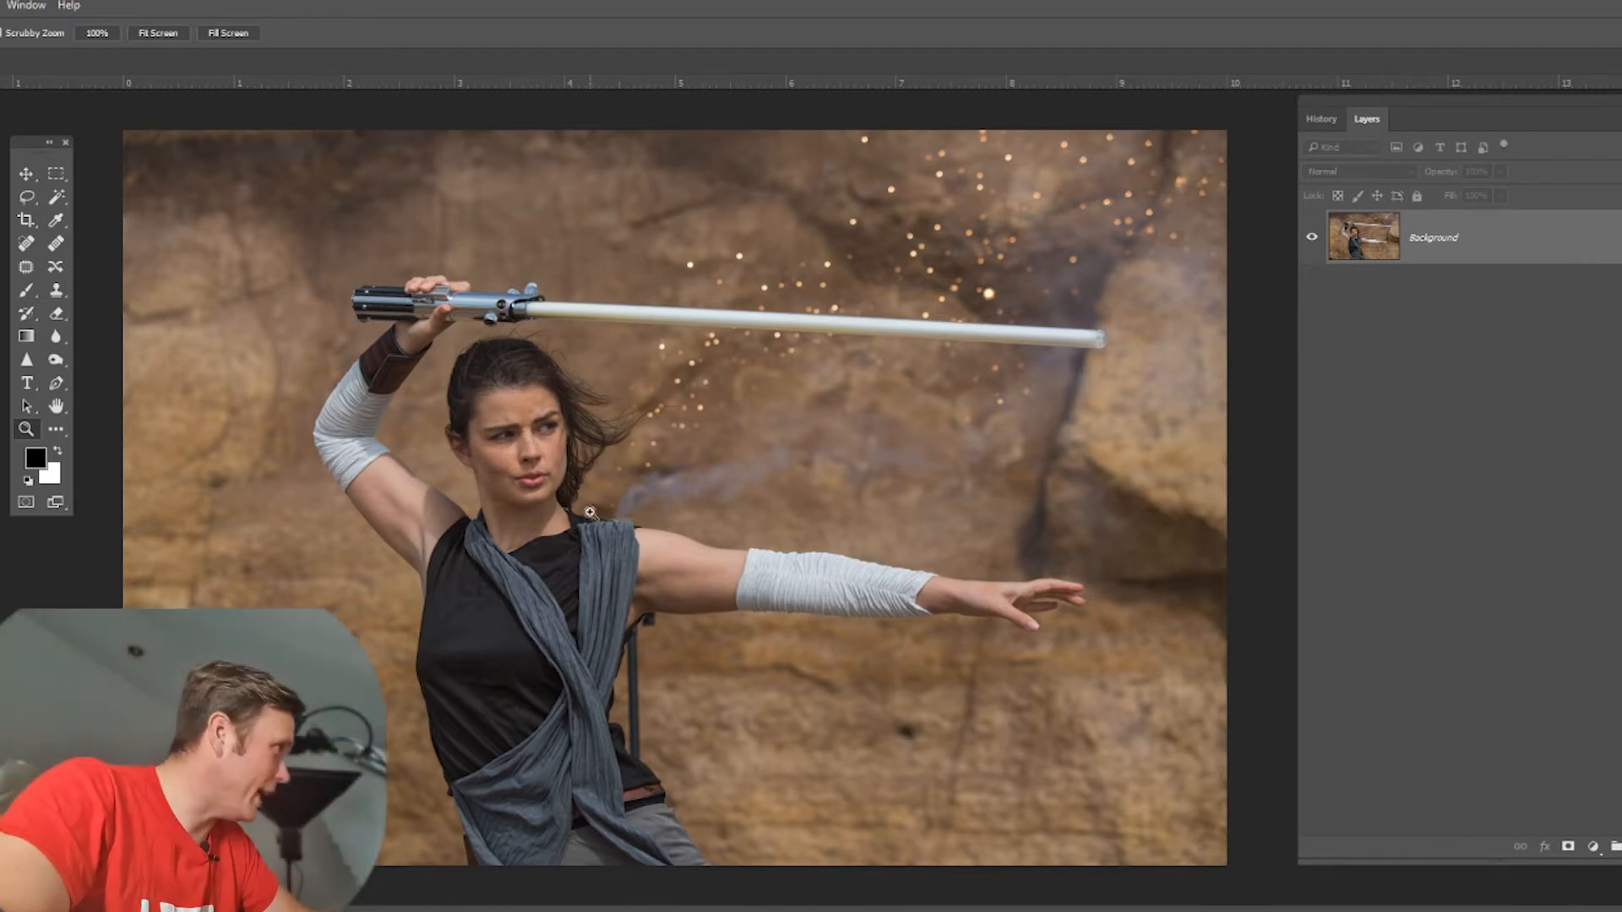
drag(591, 513, 614, 514)
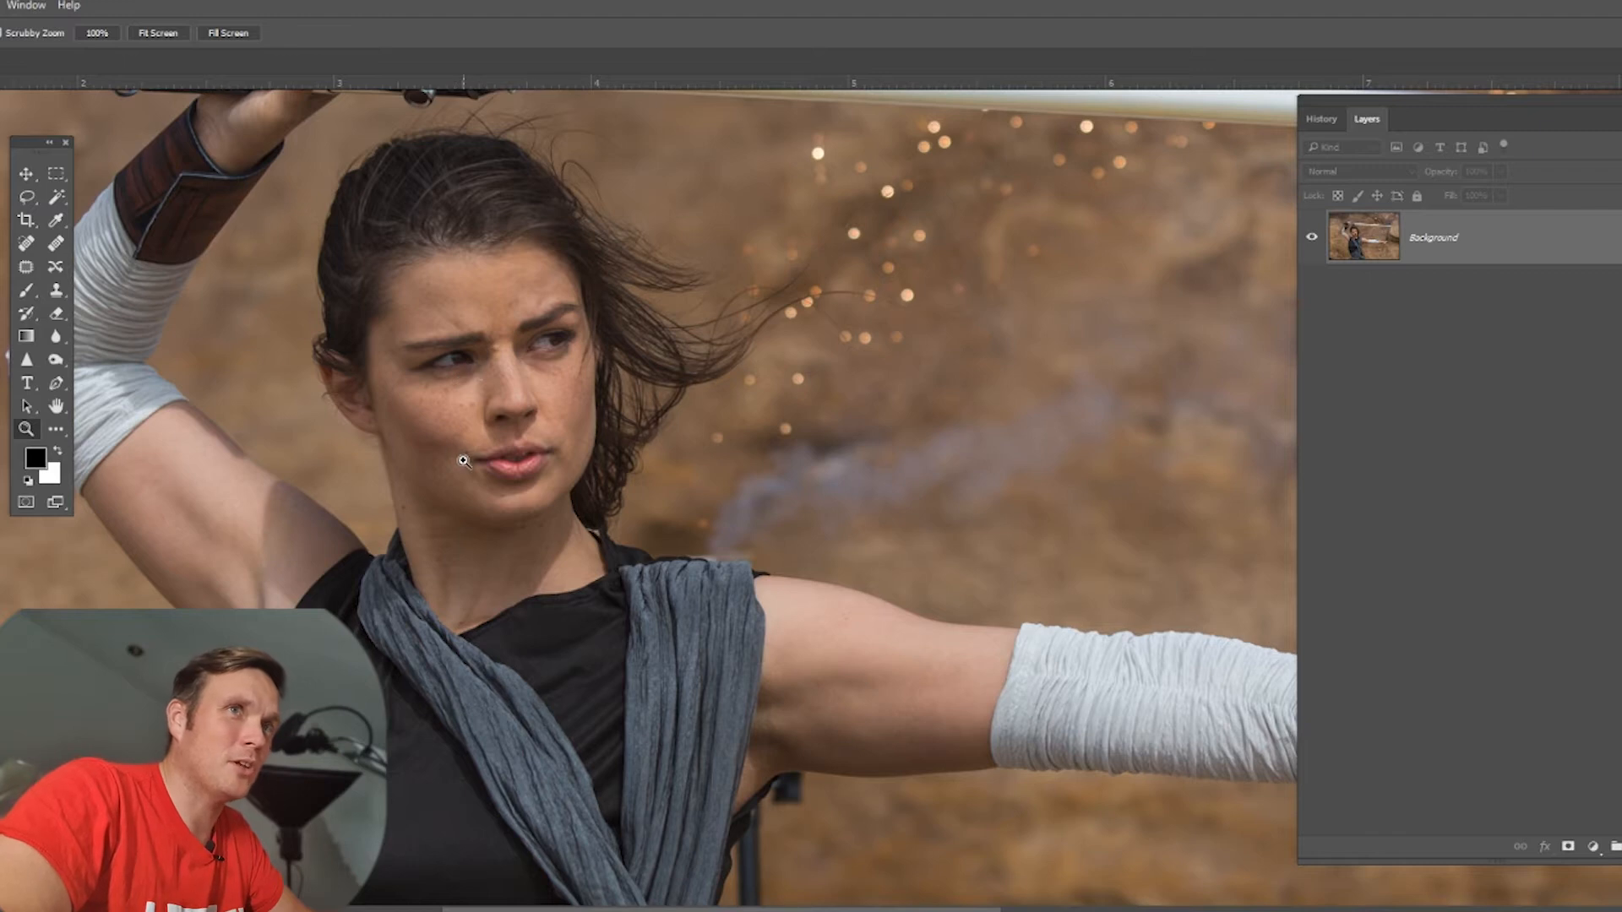
drag(642, 463, 579, 469)
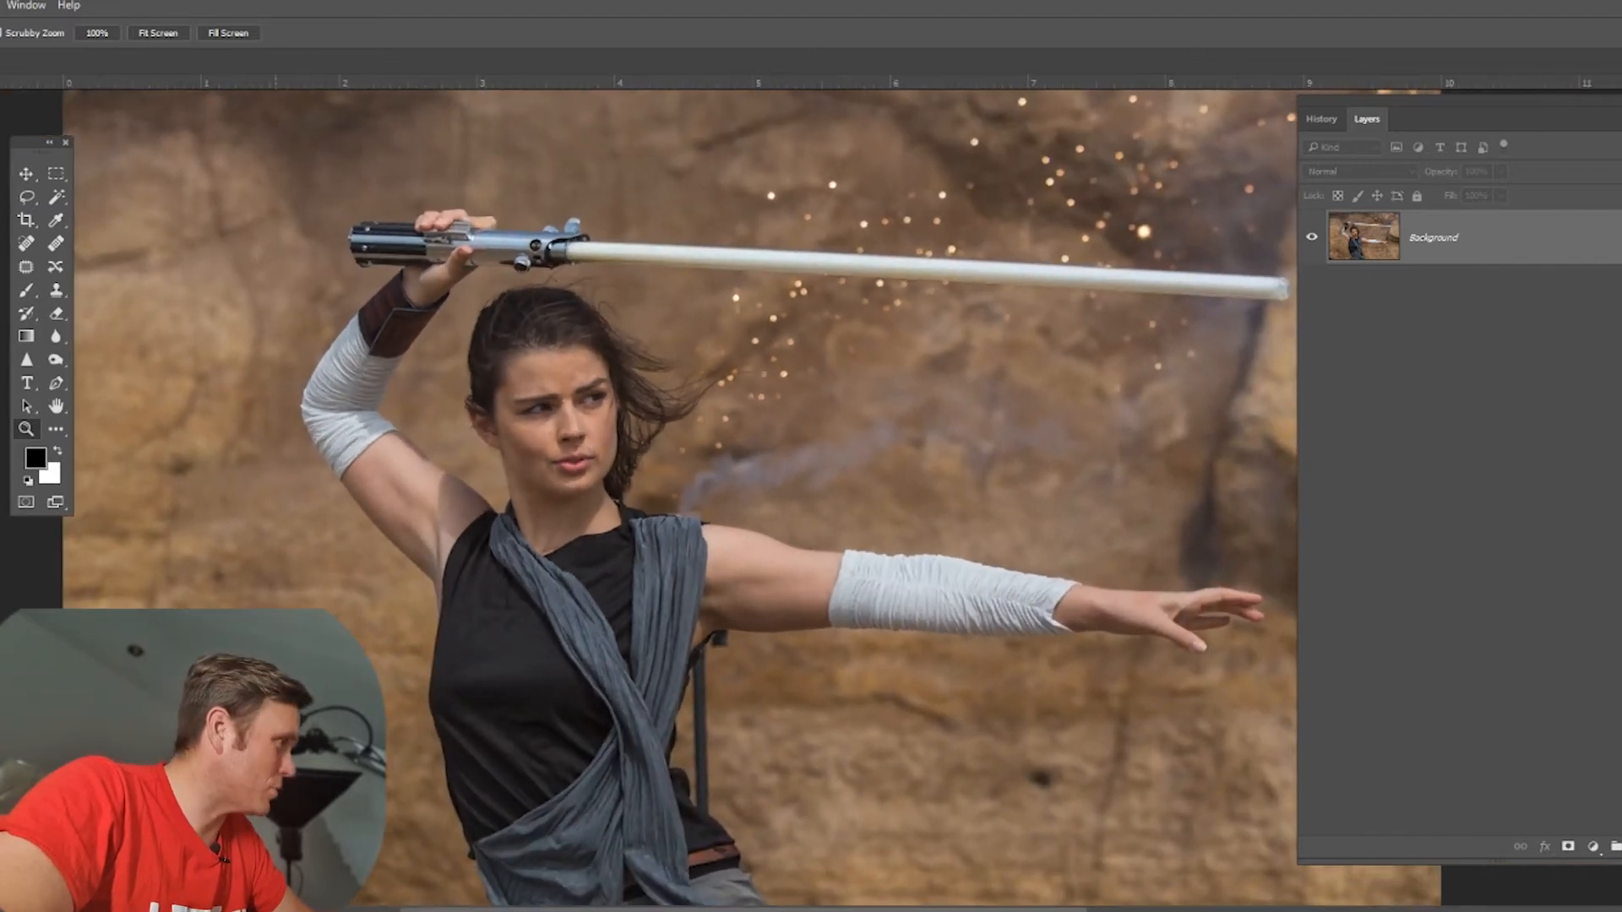
drag(973, 588, 935, 589)
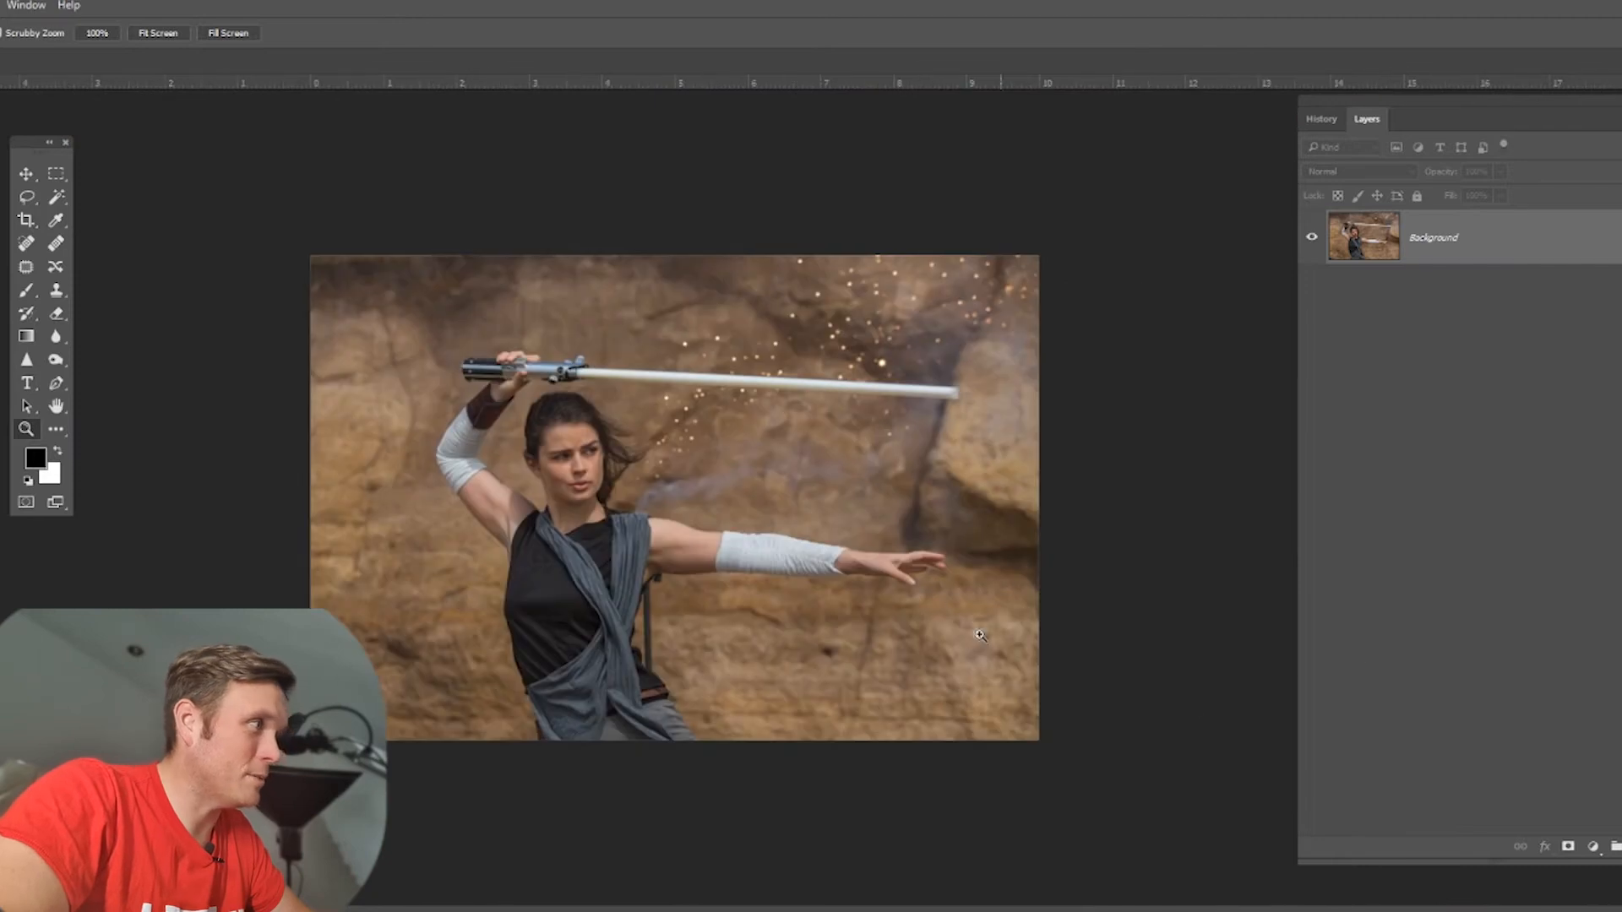
click(1056, 801)
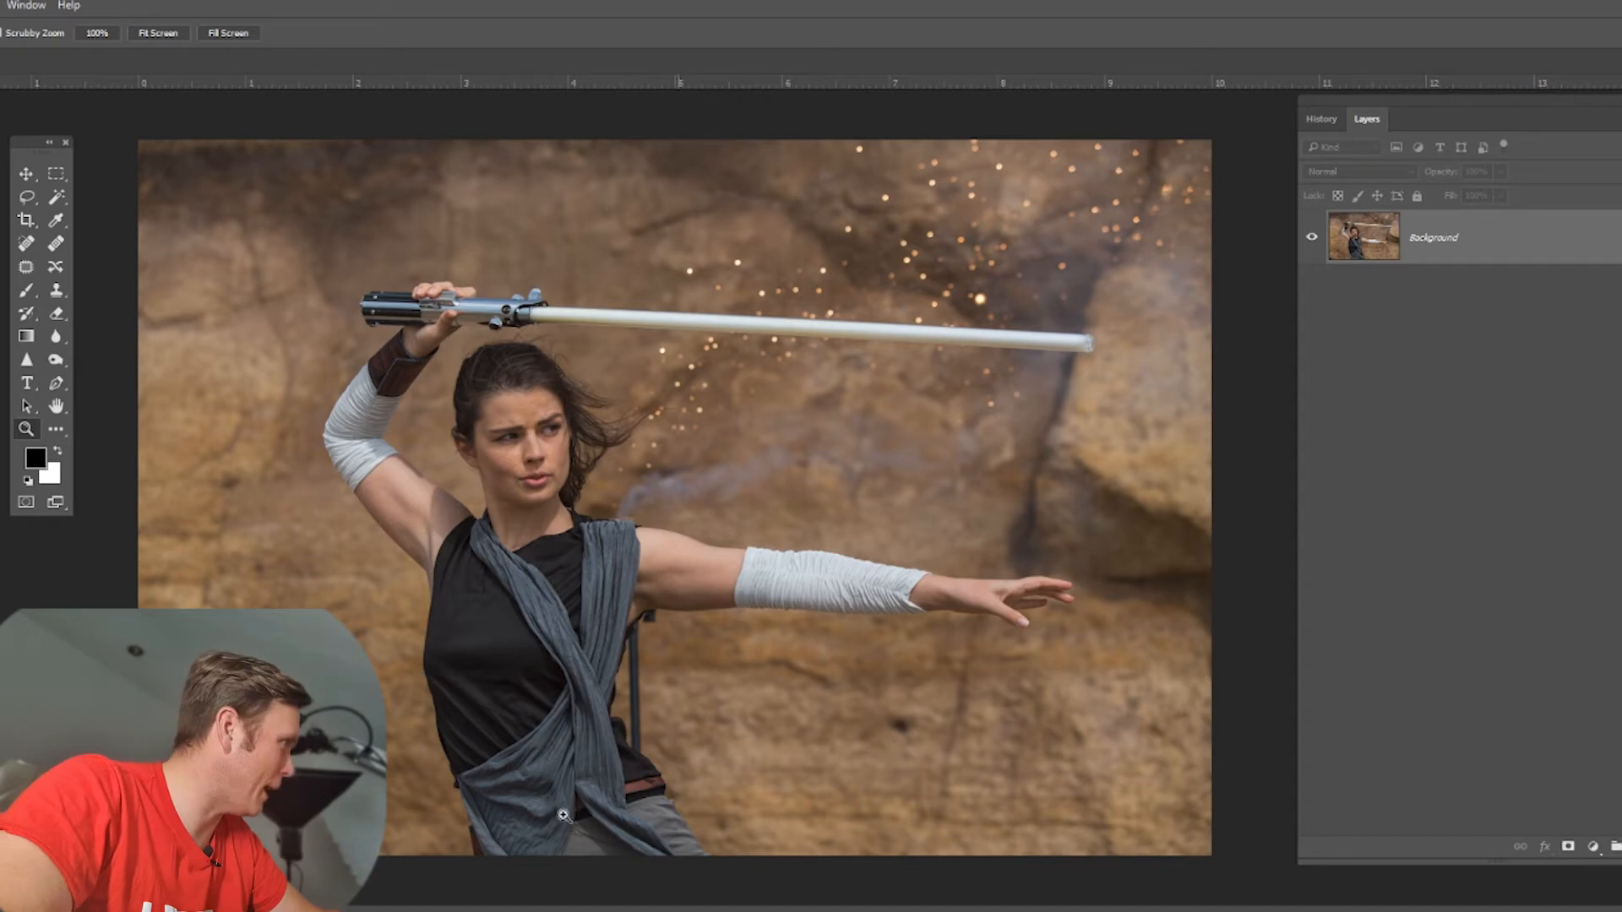
Step: Remove the dark spot on the rock wall below the outstretched arm with the Spot Healing Brush
click(26, 266)
click(26, 242)
click(900, 726)
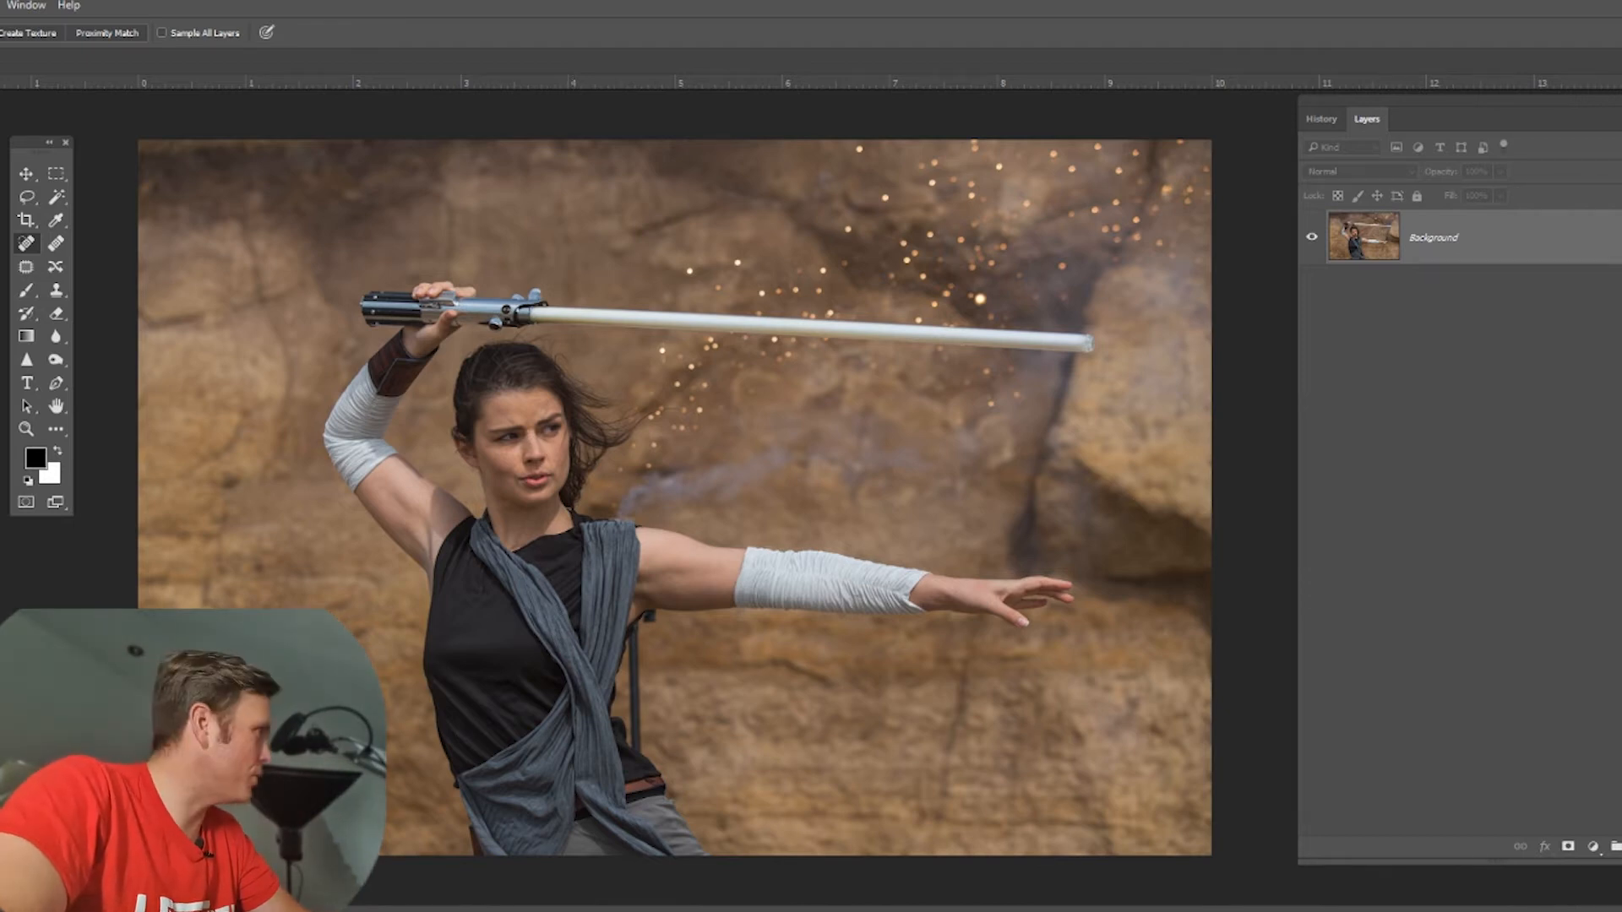
Step: Crop the photo closer around the woman and the lightsaber, trimming mostly its left side and a little off its top
click(26, 220)
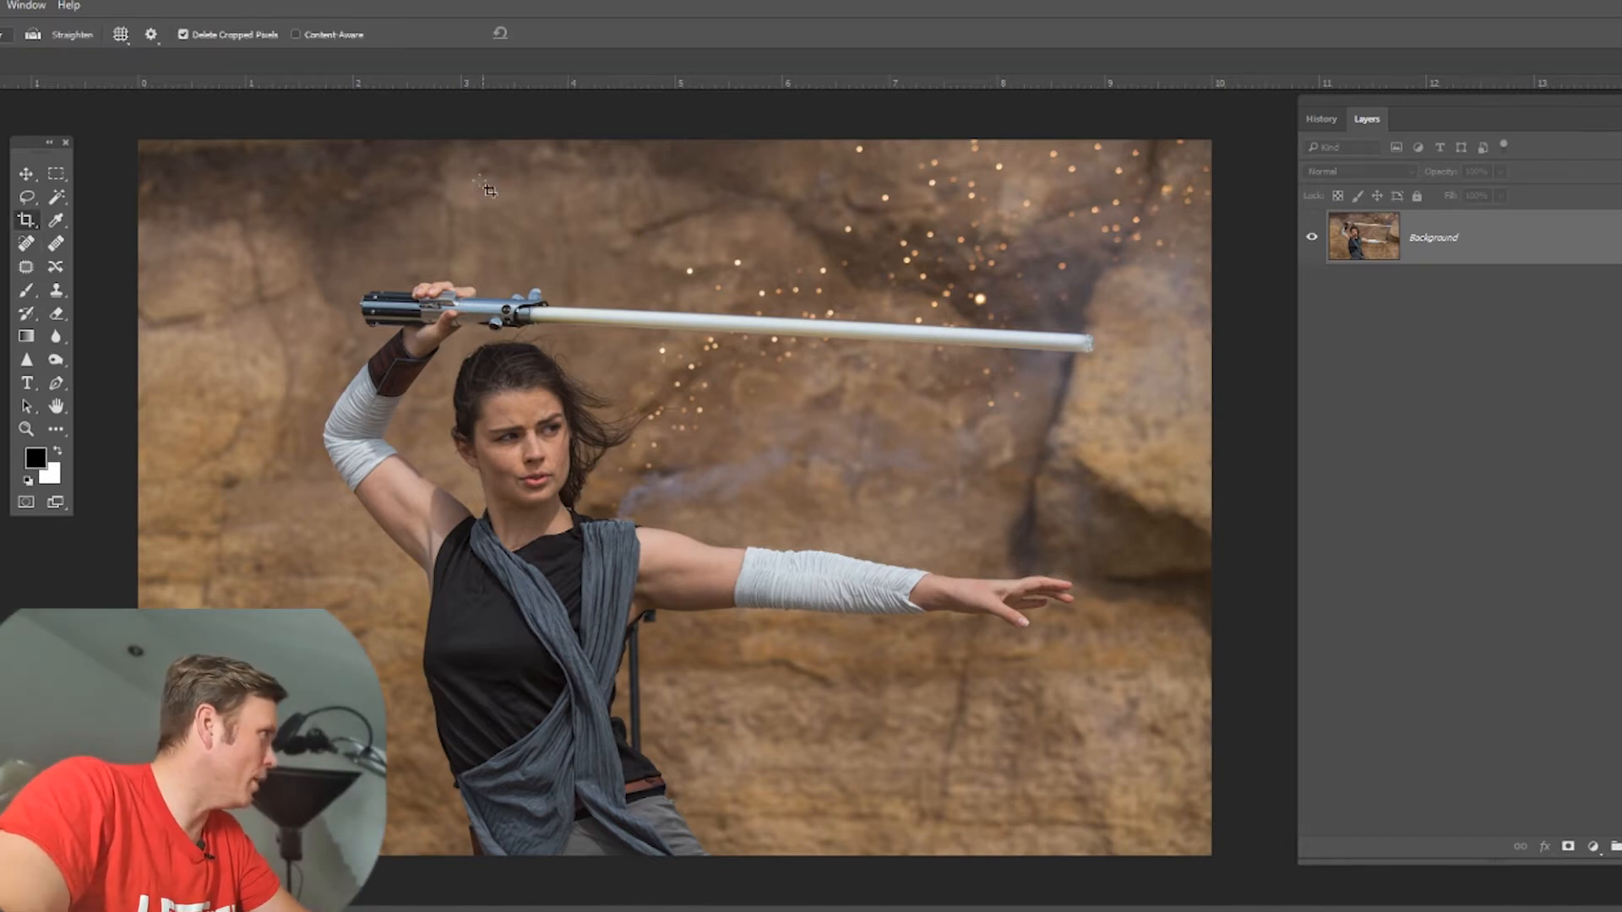
drag(284, 148, 1233, 843)
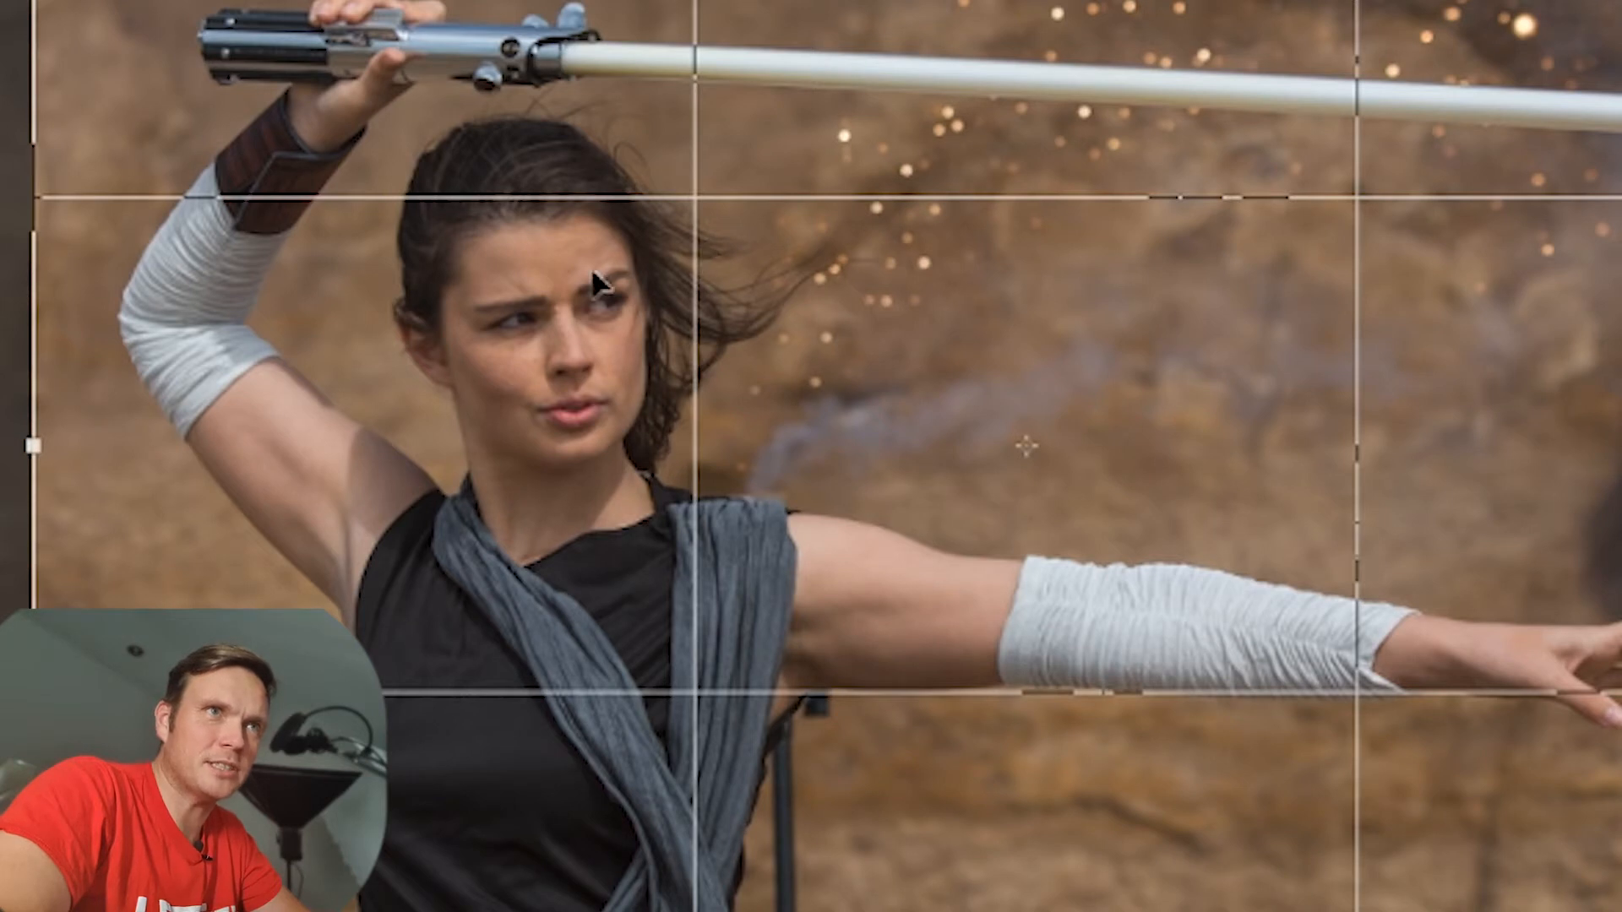
drag(34, 445, 22, 447)
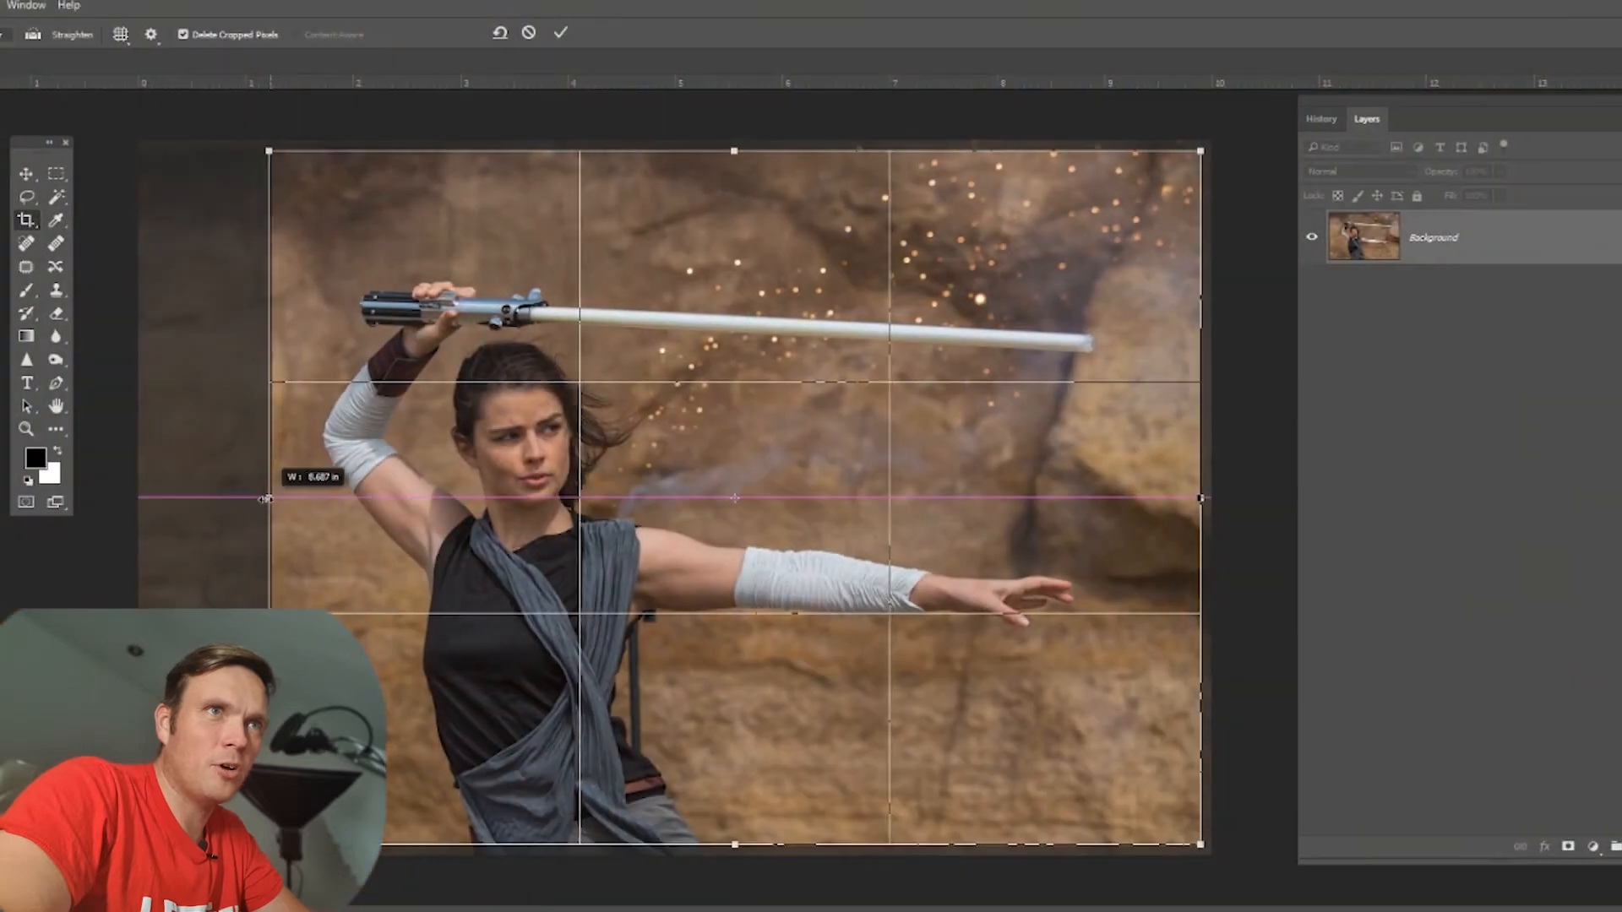
drag(271, 499, 218, 501)
drag(560, 470, 636, 504)
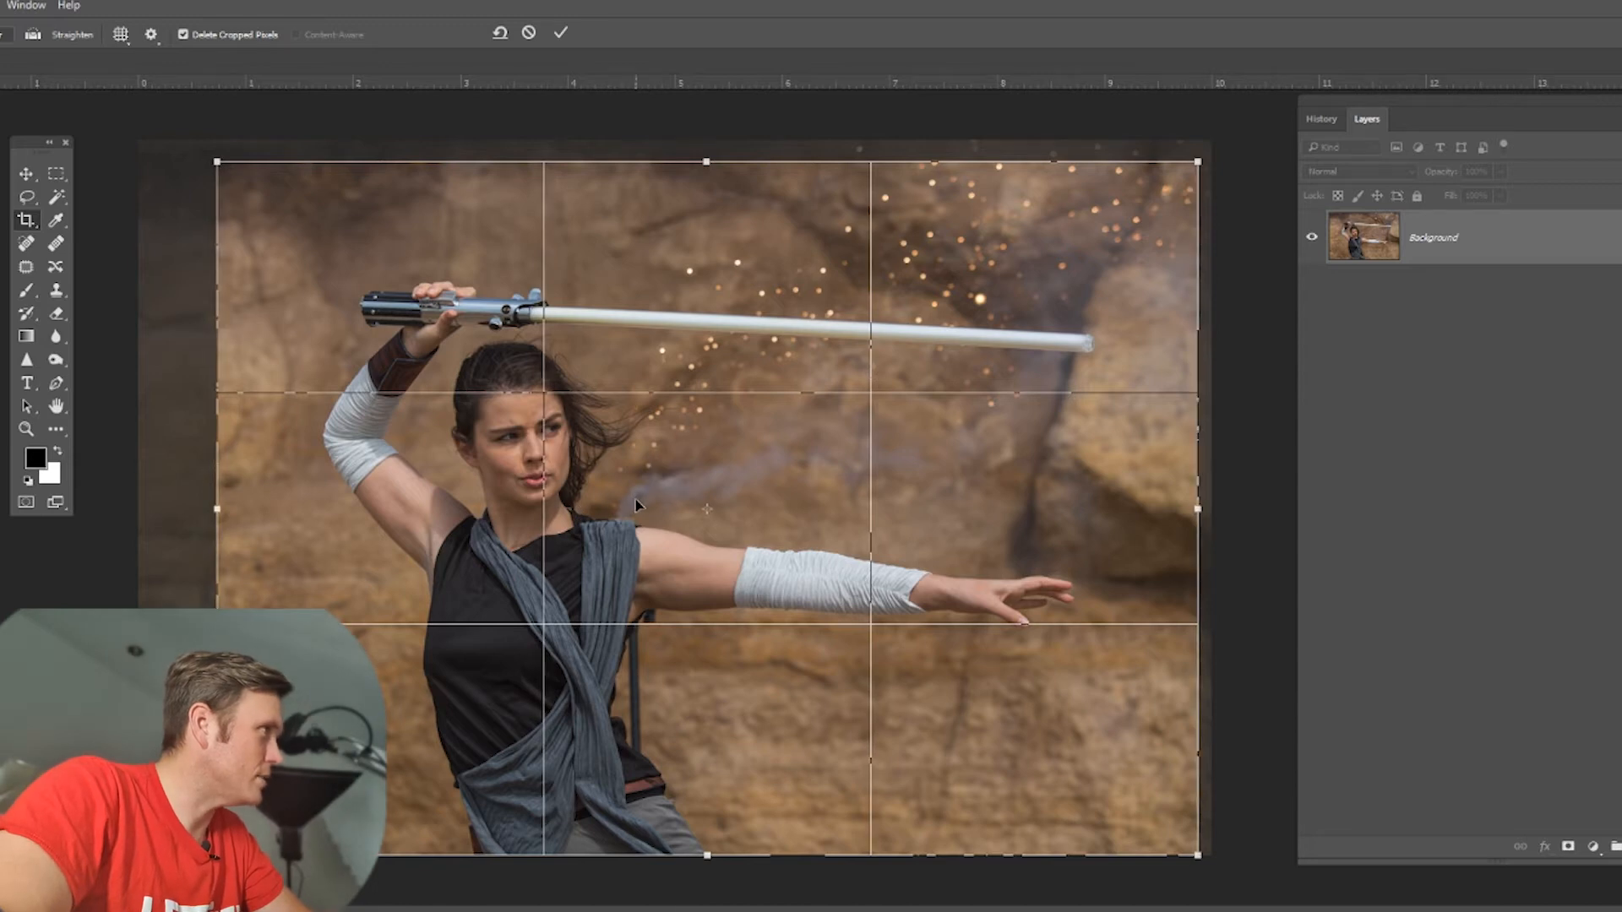
drag(710, 163, 710, 175)
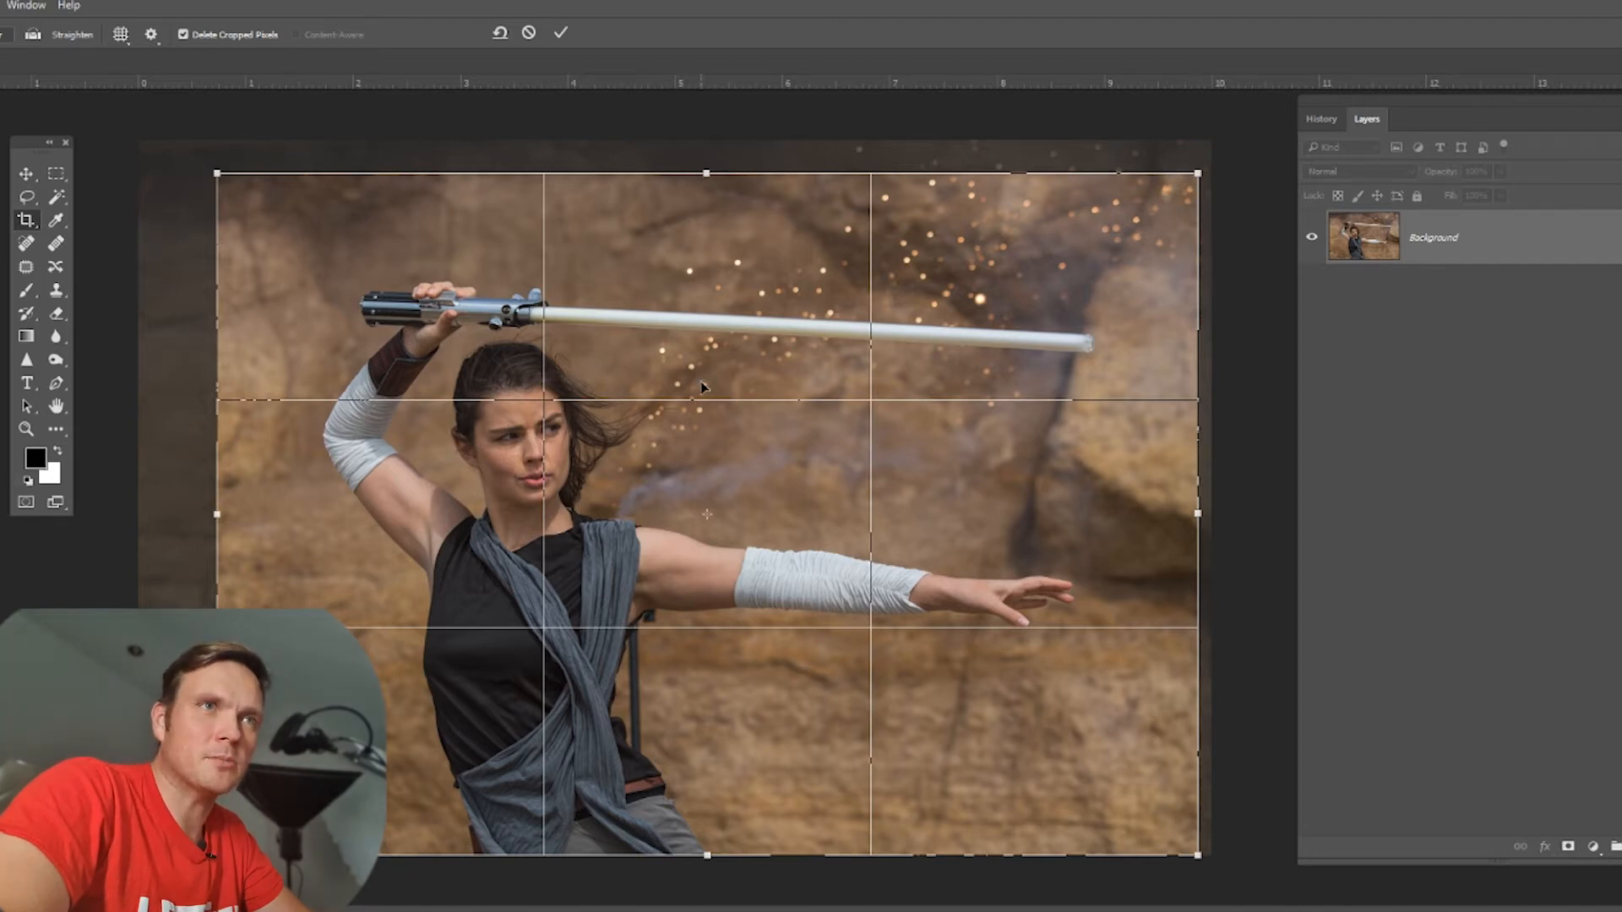
key(Return)
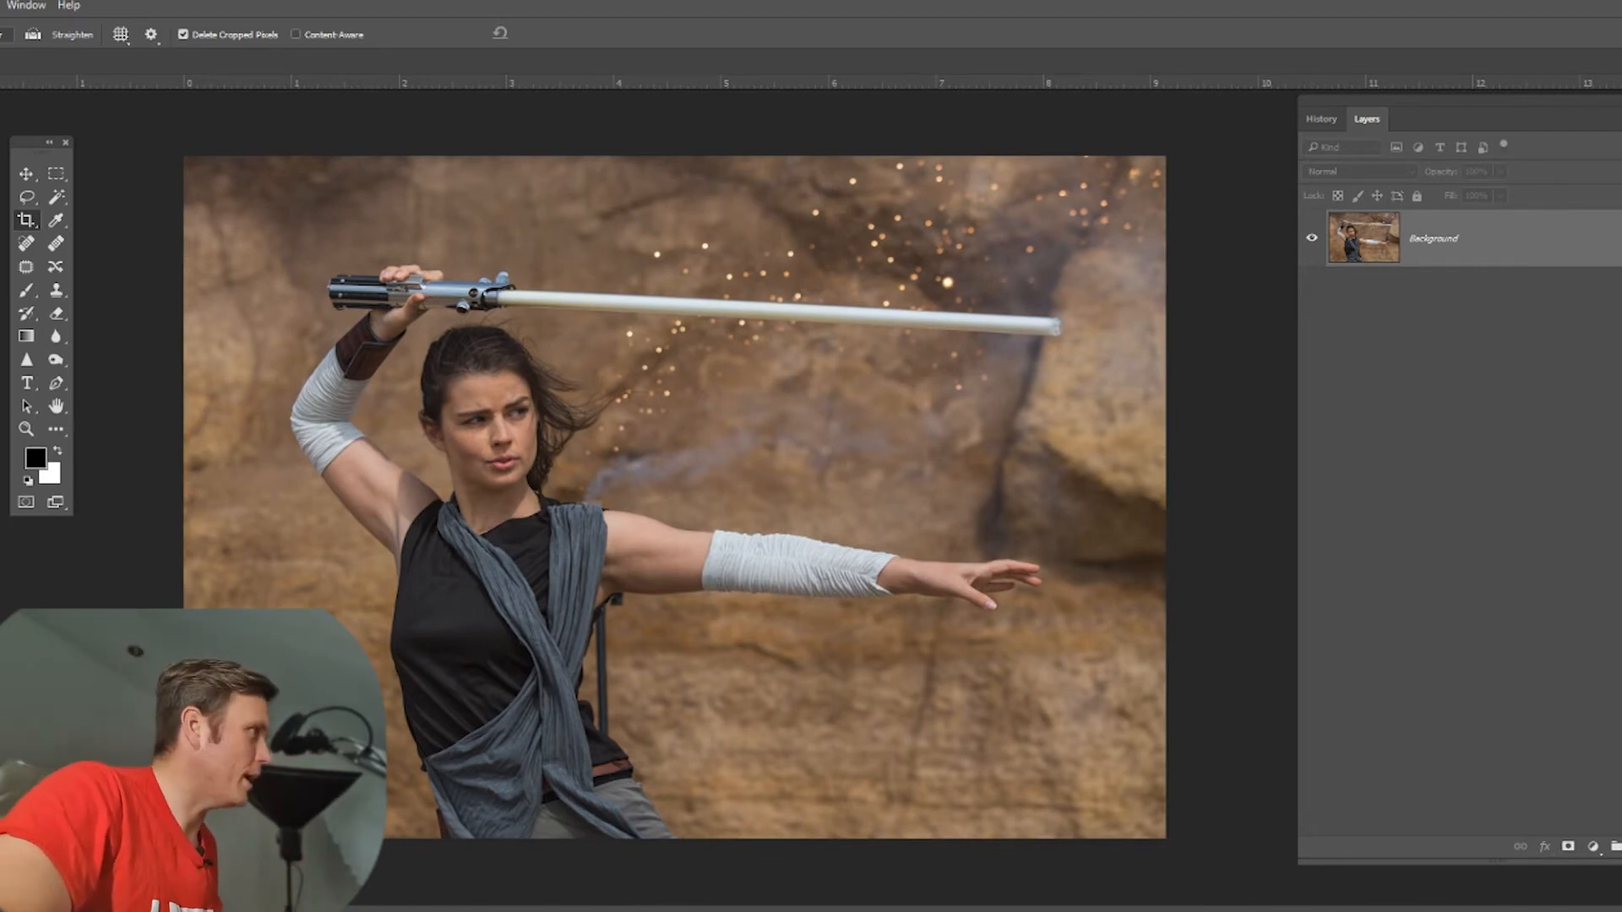
Step: Remove the dark stand beneath the outstretched arm by cloning nearby rock texture over it with the Clone Stamp
click(27, 429)
drag(672, 711, 740, 784)
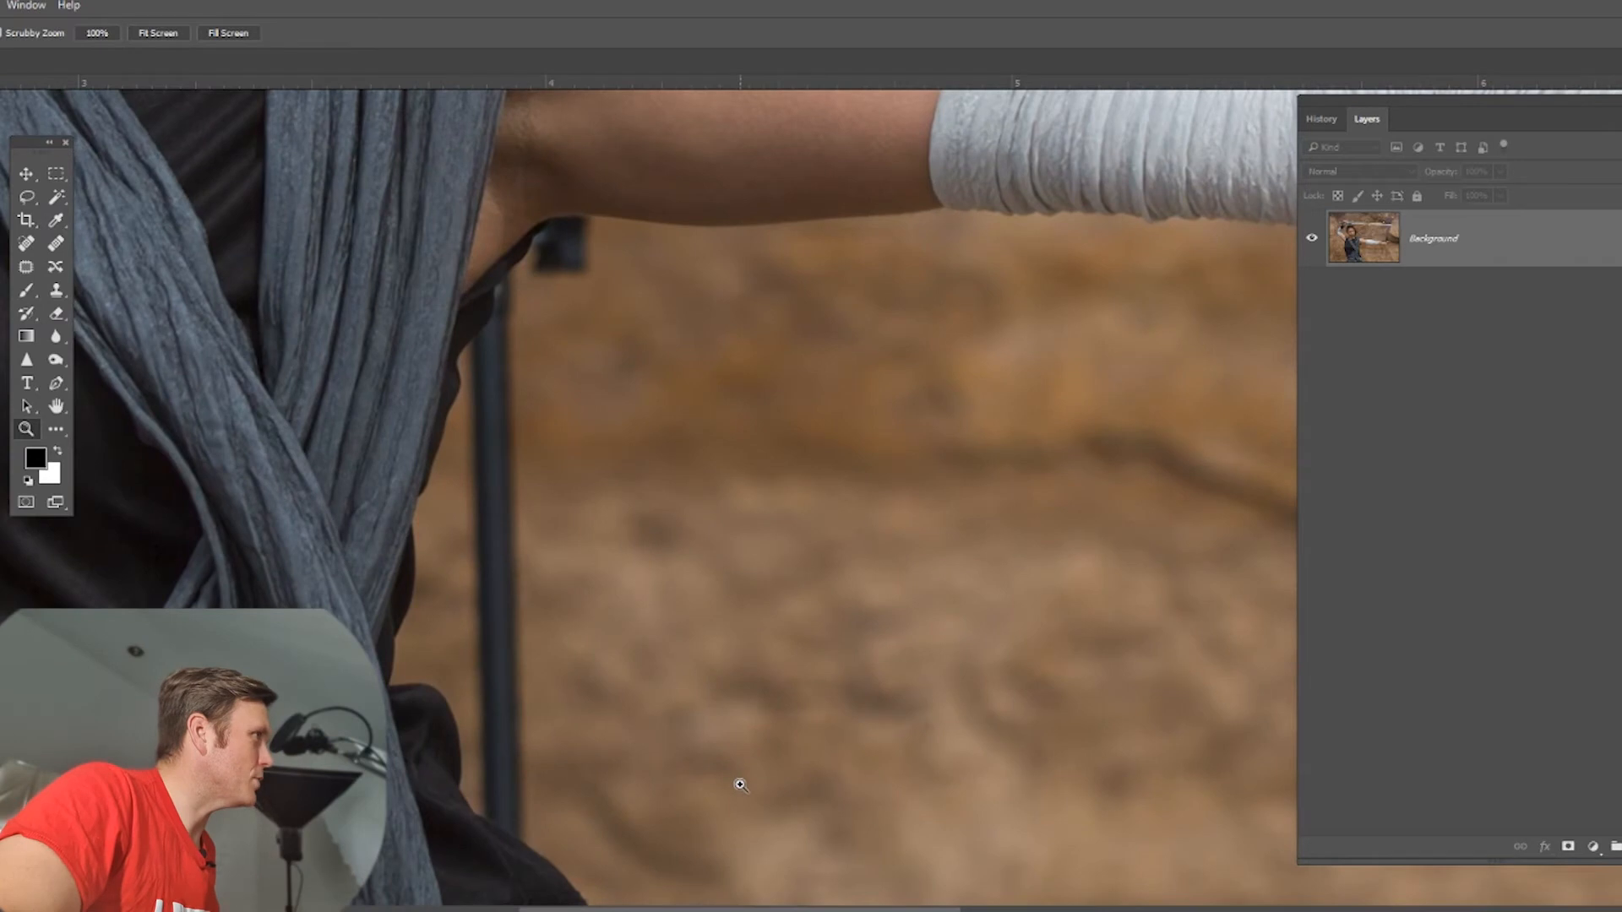
click(57, 293)
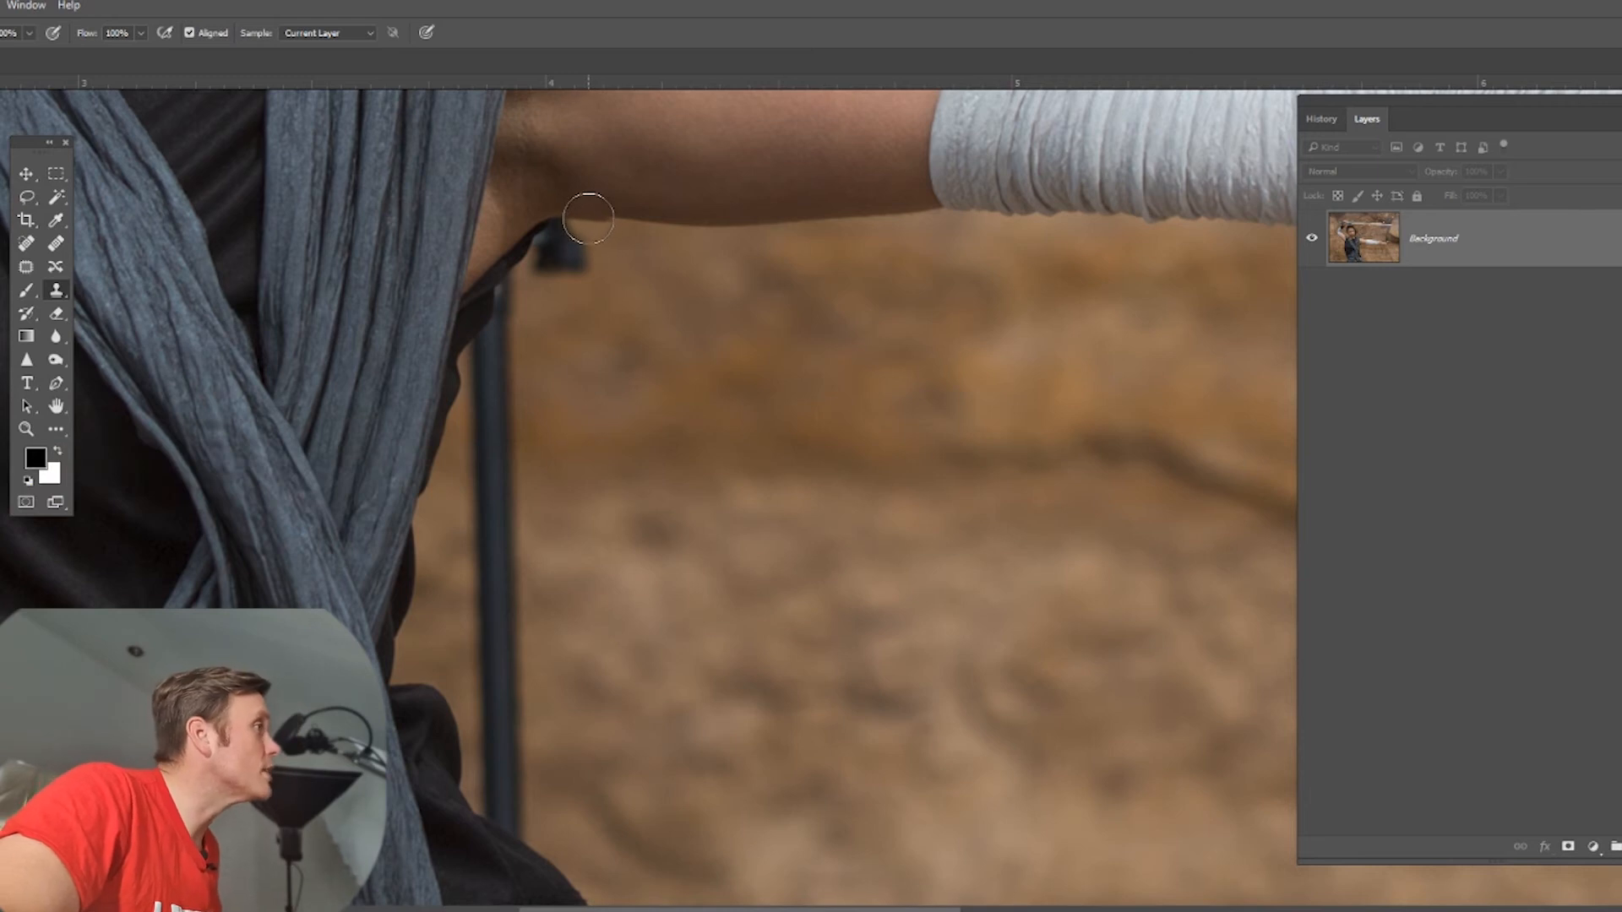
mouse_move(585, 214)
mouse_down()
mouse_move(576, 270)
mouse_move(550, 275)
mouse_move(554, 249)
mouse_move(490, 378)
mouse_move(540, 814)
mouse_move(498, 786)
mouse_up()
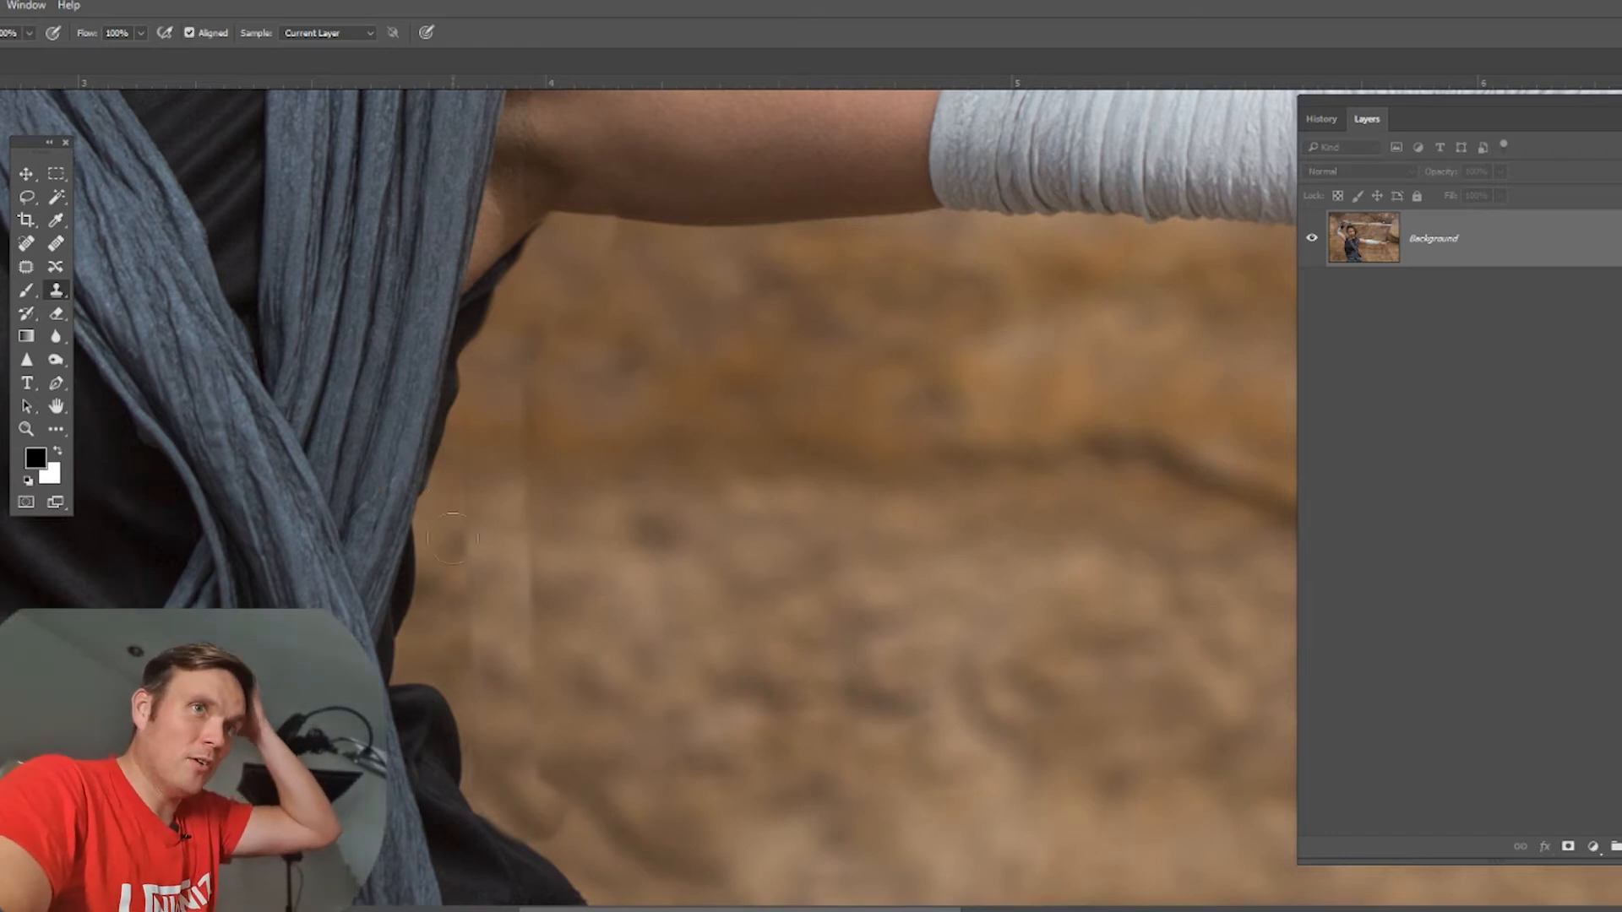
Step: Patch the leftover cloning seams beside the torso with clean rock texture using the Patch tool, and deselect
click(30, 270)
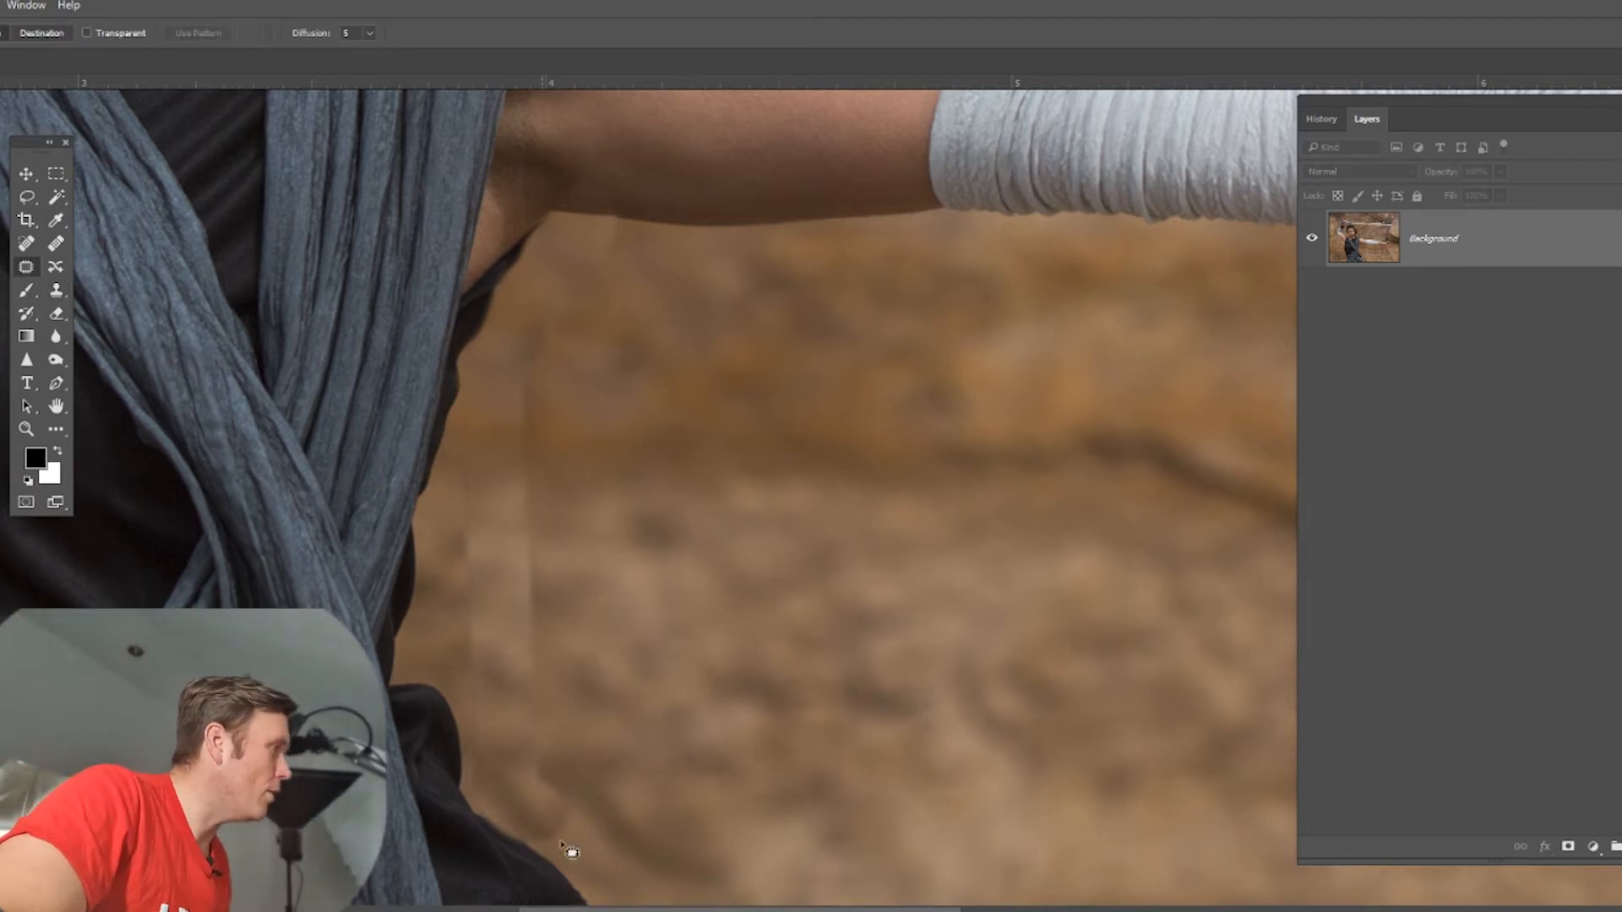
mouse_move(530, 841)
mouse_down()
mouse_move(530, 691)
mouse_move(625, 782)
mouse_up()
mouse_move(567, 632)
mouse_down()
mouse_move(573, 731)
mouse_move(507, 554)
mouse_move(547, 304)
mouse_move(592, 435)
mouse_up()
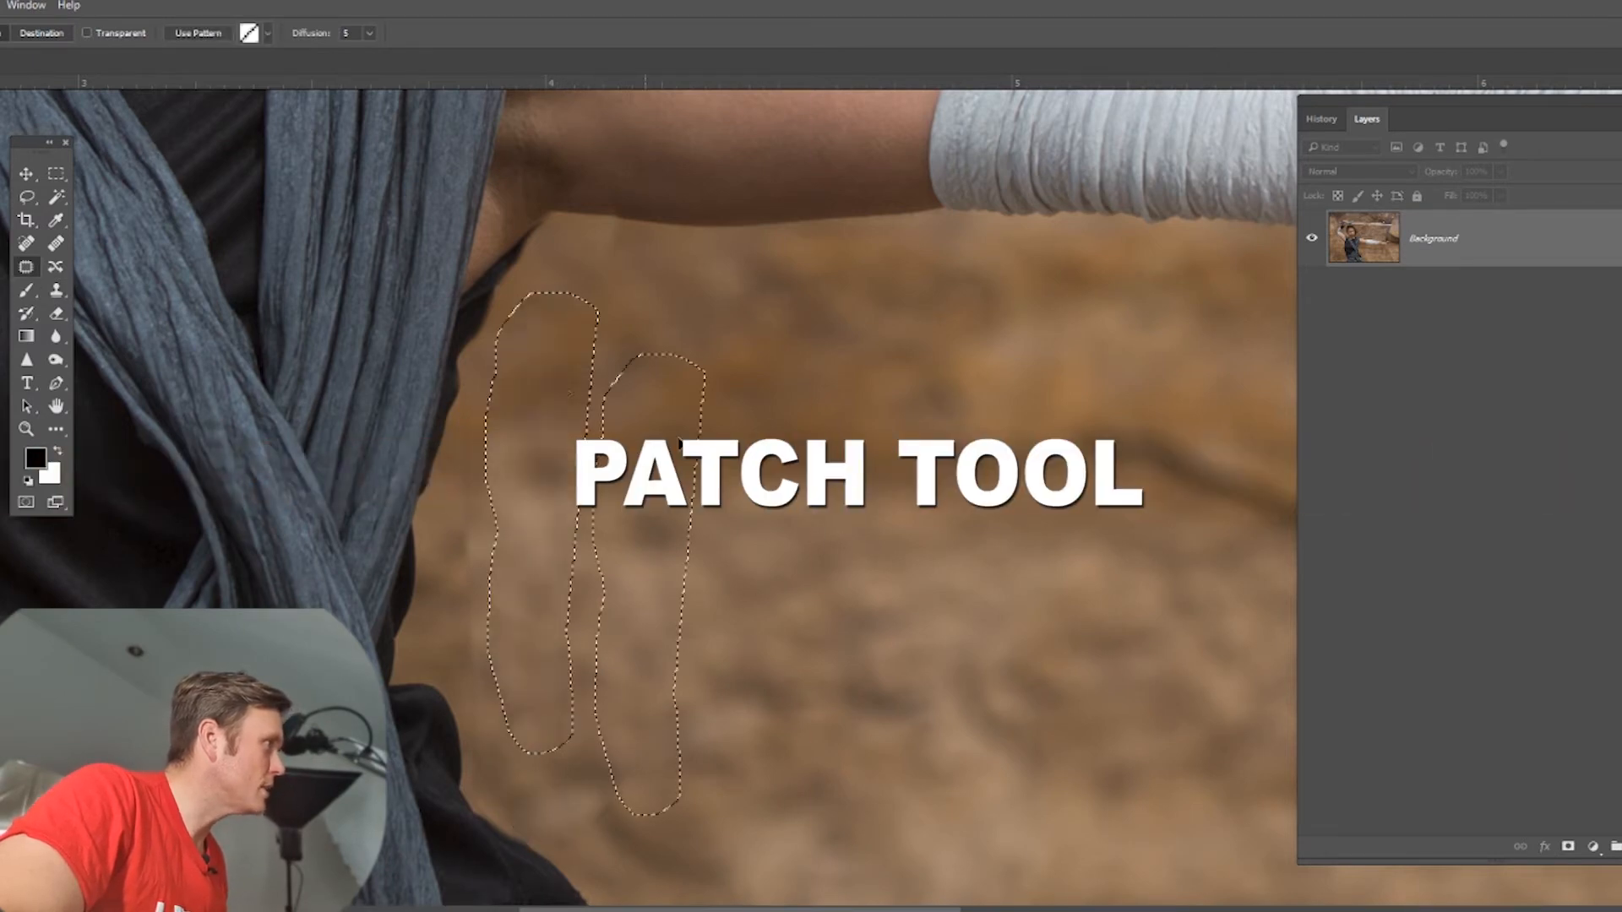
mouse_move(528, 681)
mouse_down()
mouse_move(525, 768)
mouse_move(471, 724)
mouse_move(459, 514)
mouse_move(504, 395)
mouse_move(525, 477)
mouse_up()
drag(512, 464, 688, 475)
click(1079, 738)
mouse_move(539, 564)
mouse_down()
mouse_move(457, 551)
mouse_move(545, 515)
mouse_move(539, 558)
mouse_up()
drag(536, 533, 644, 621)
click(891, 597)
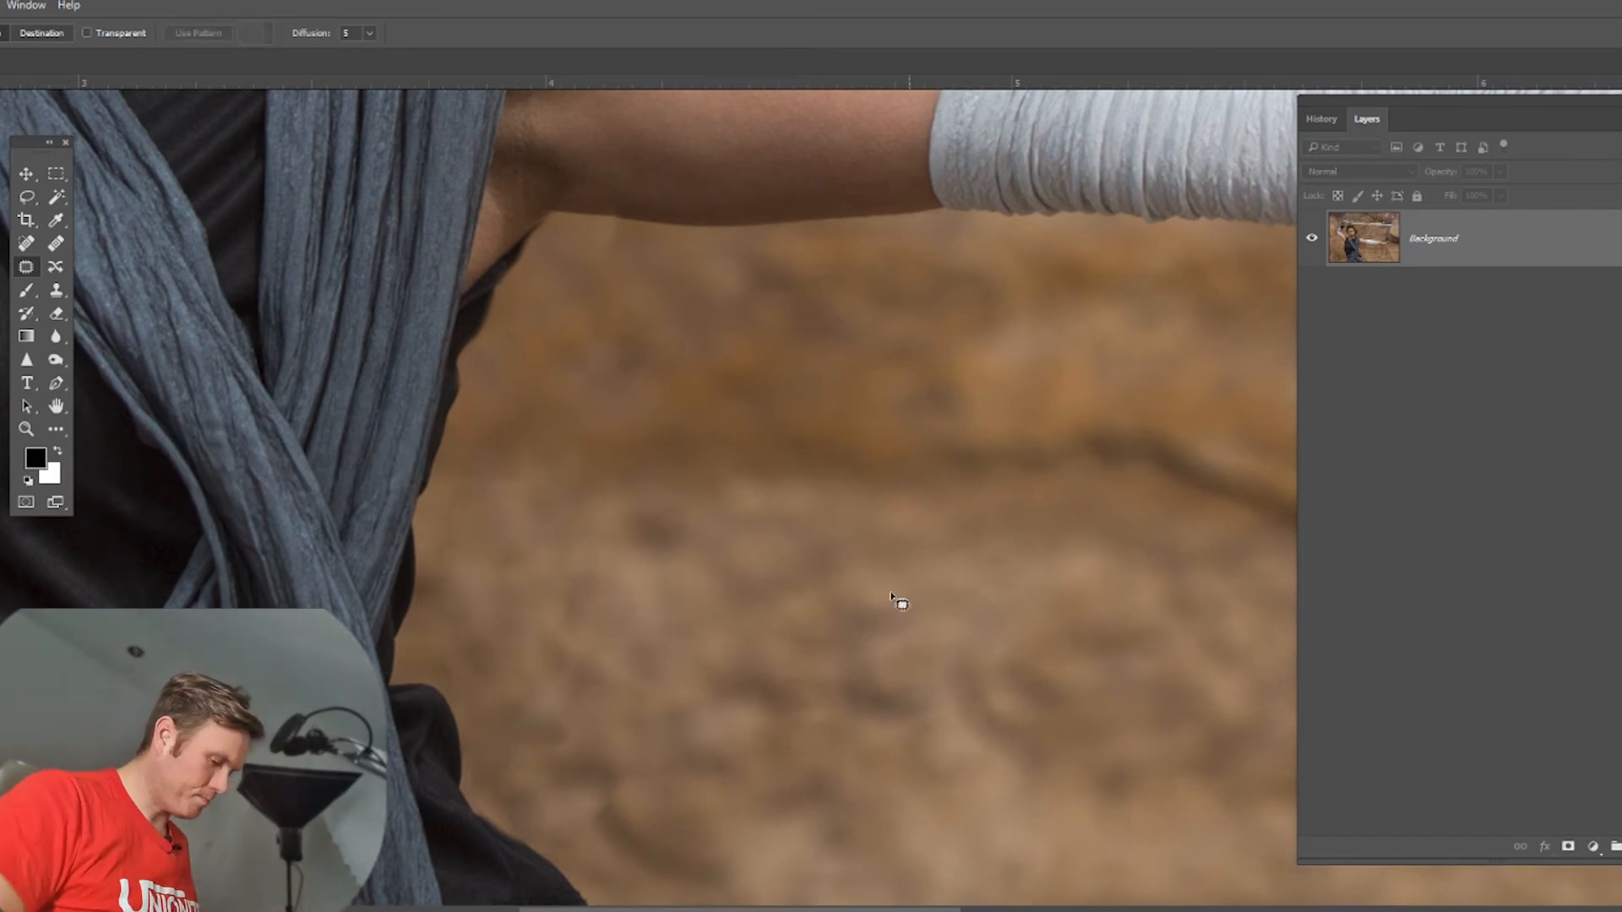
Step: Add a new empty layer above the photo and bring up the brush presets for the Brush tool
scroll(885, 589, down, 5)
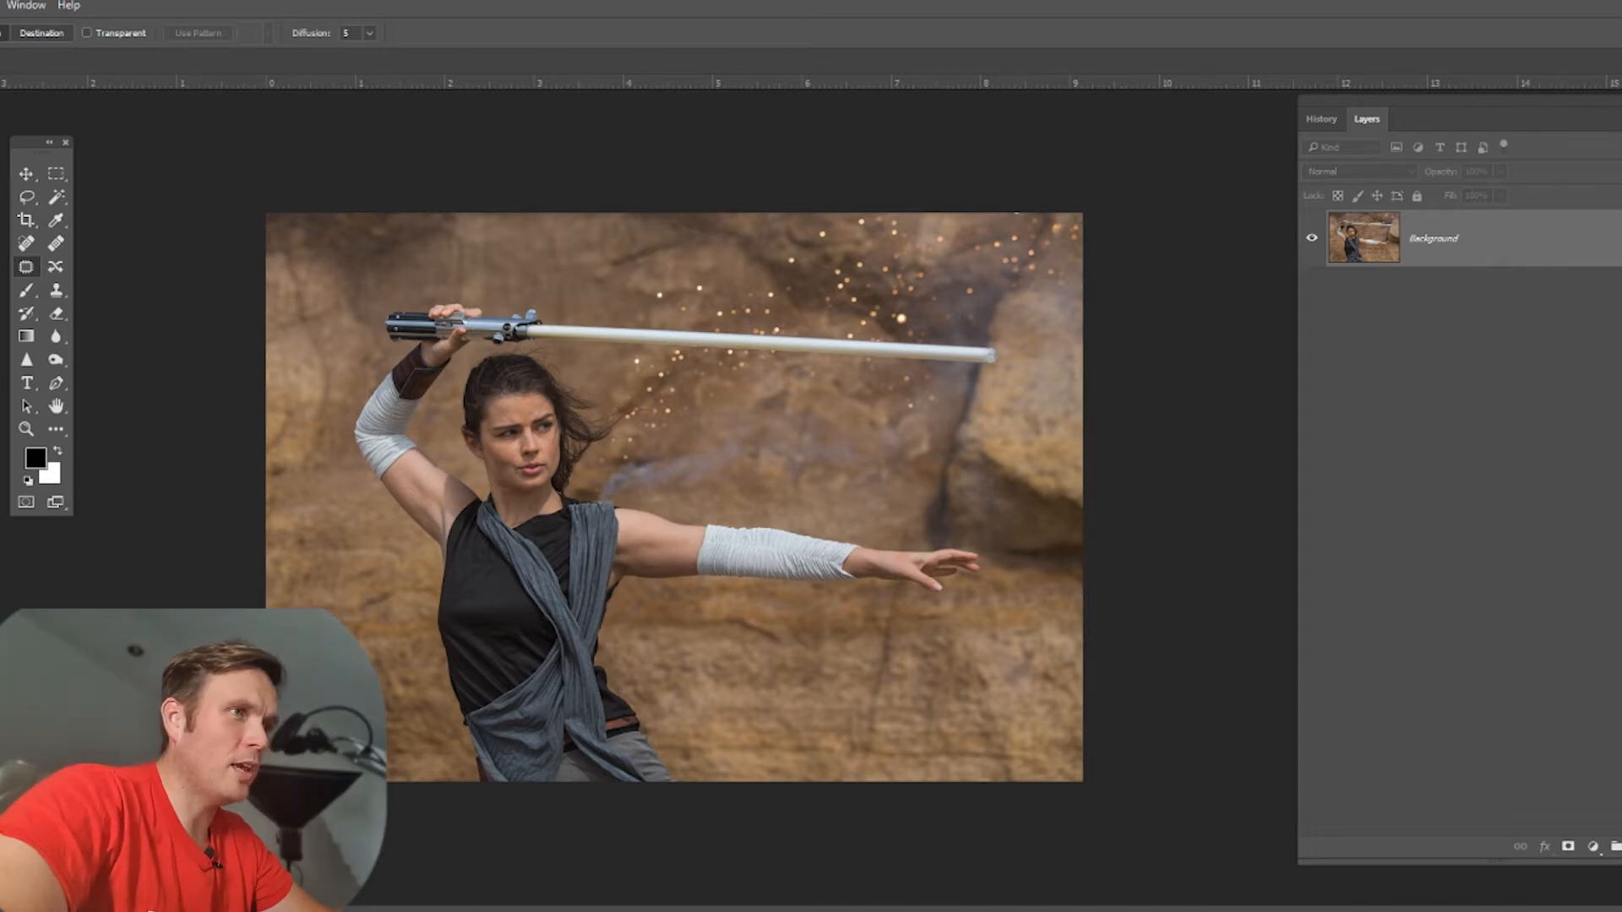
key(ctrl+shift+alt+n)
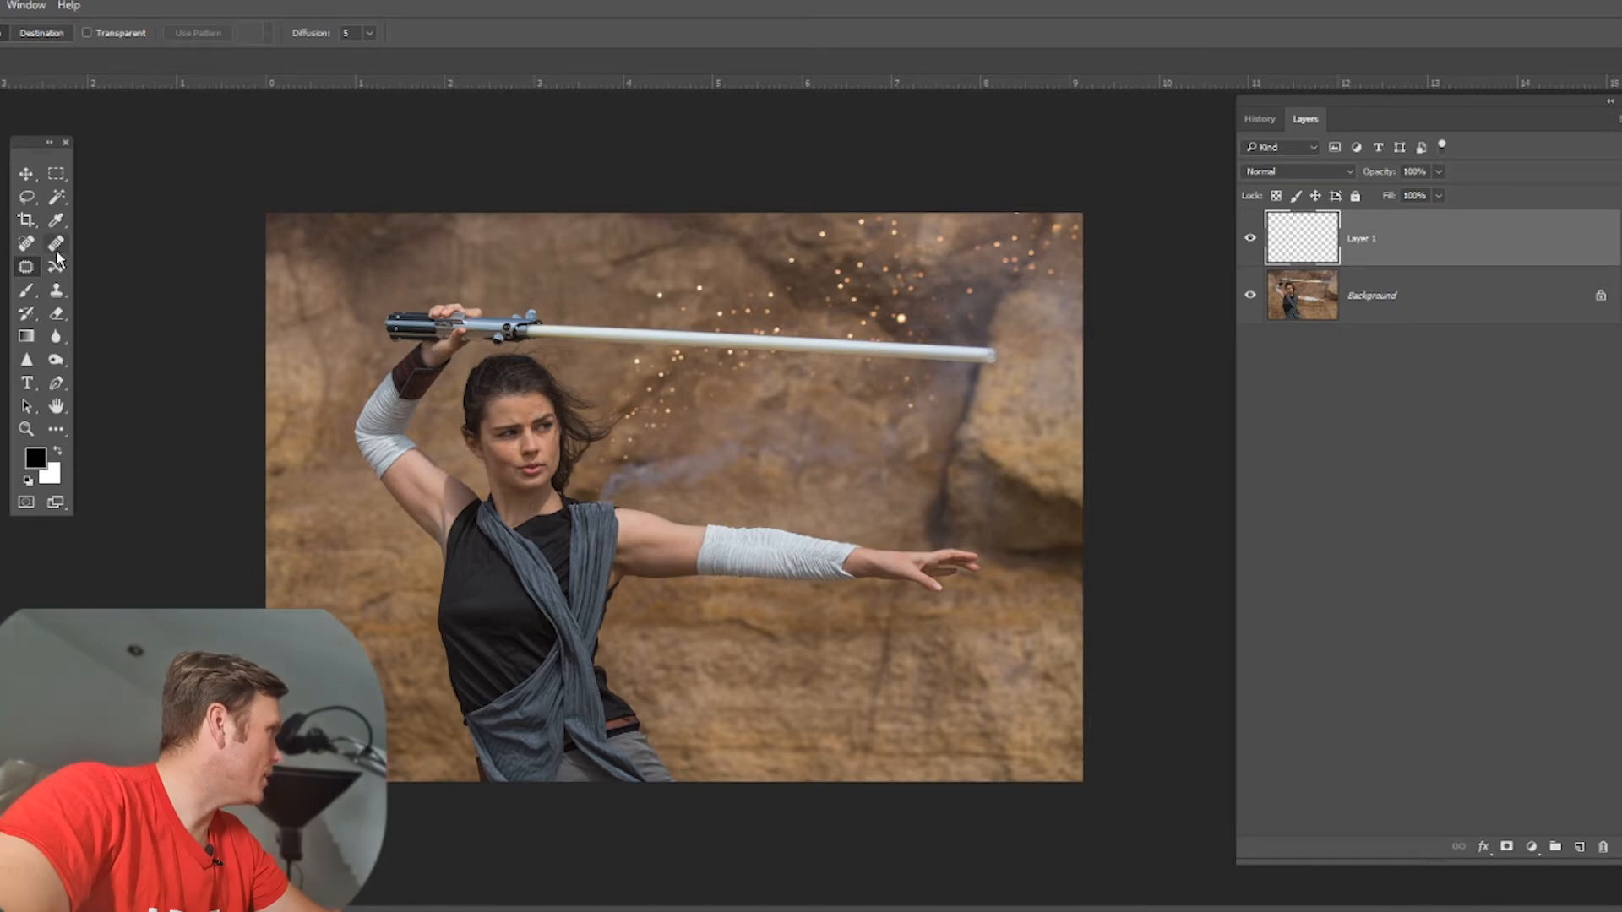
click(26, 289)
key(F5)
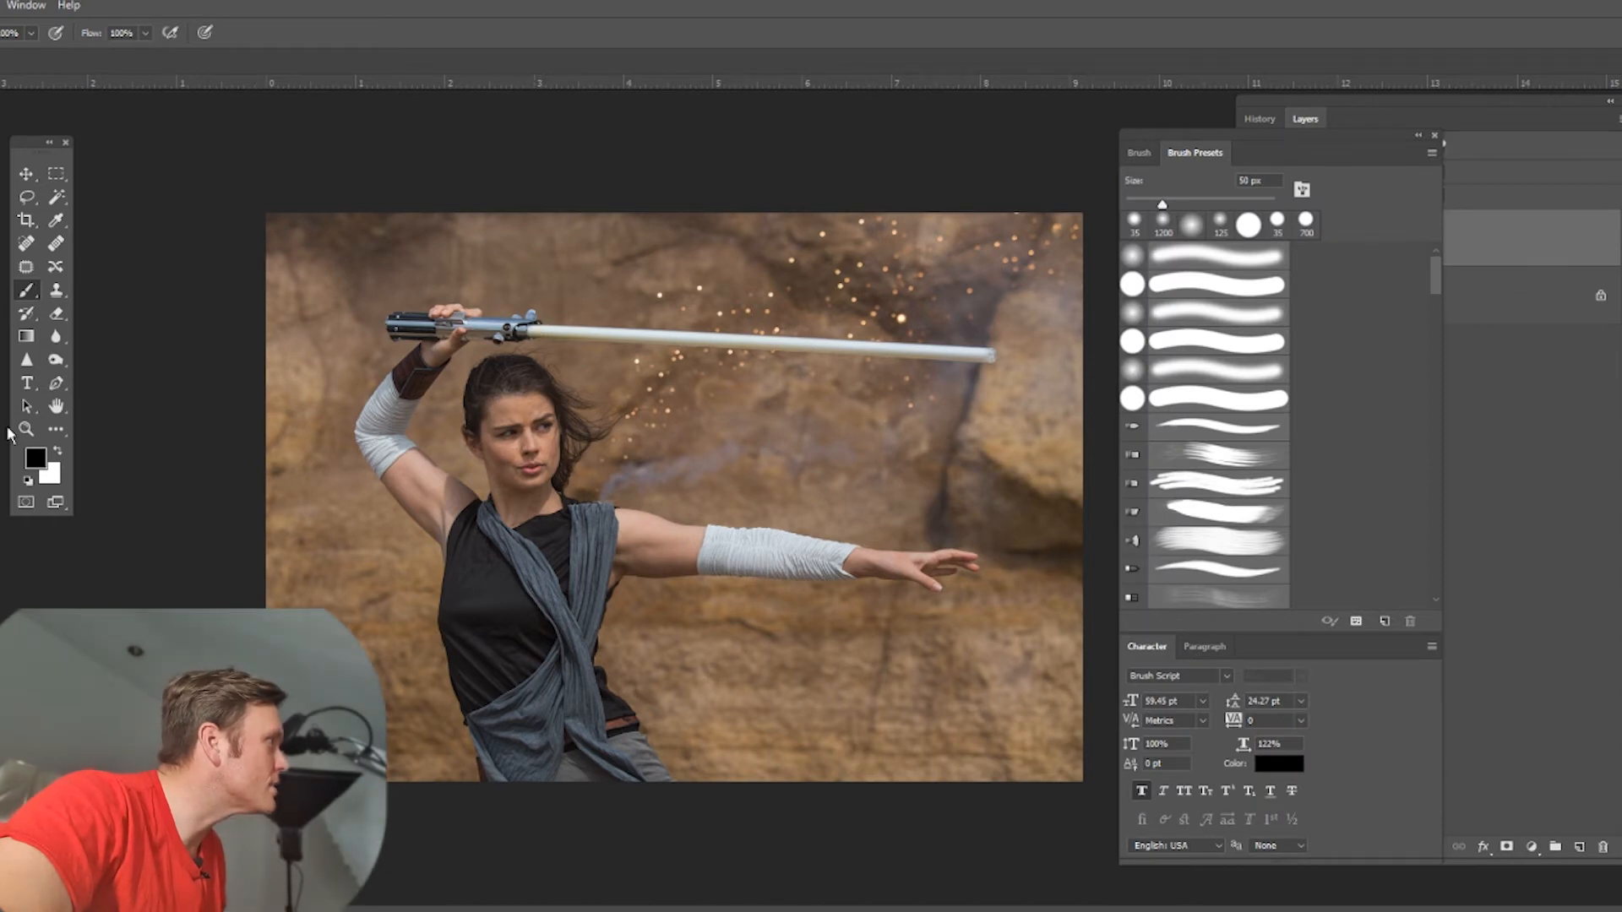
Step: Paint a straight white line along the lightsaber blade from hilt to tip with a 50 px brush on the new layer
click(27, 429)
drag(588, 325, 619, 362)
drag(328, 348, 461, 347)
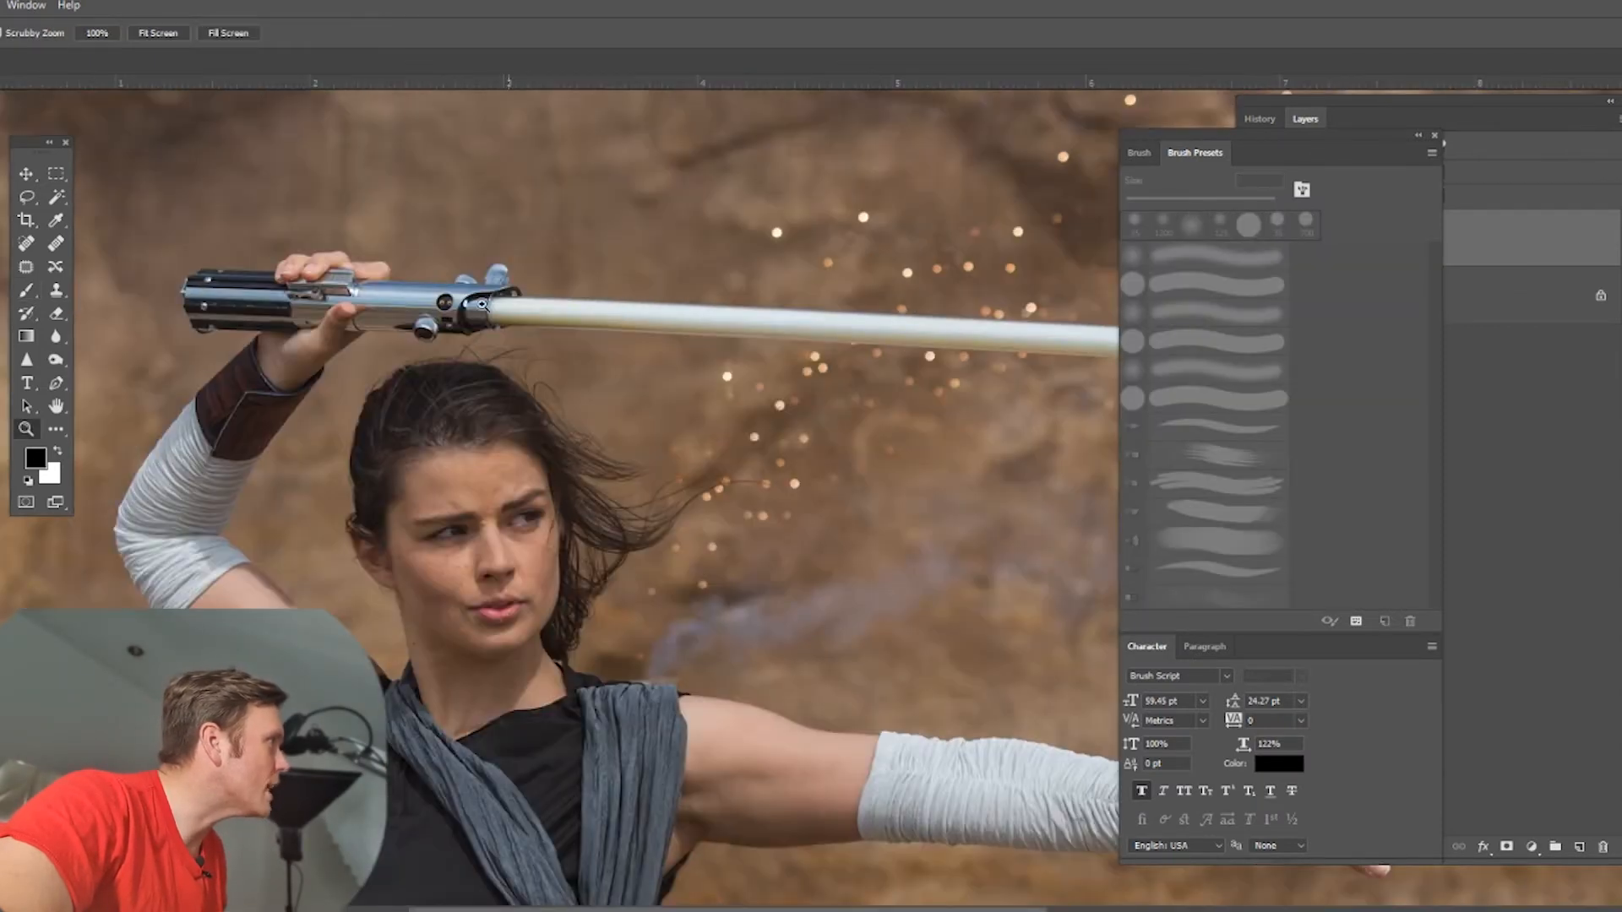
click(26, 289)
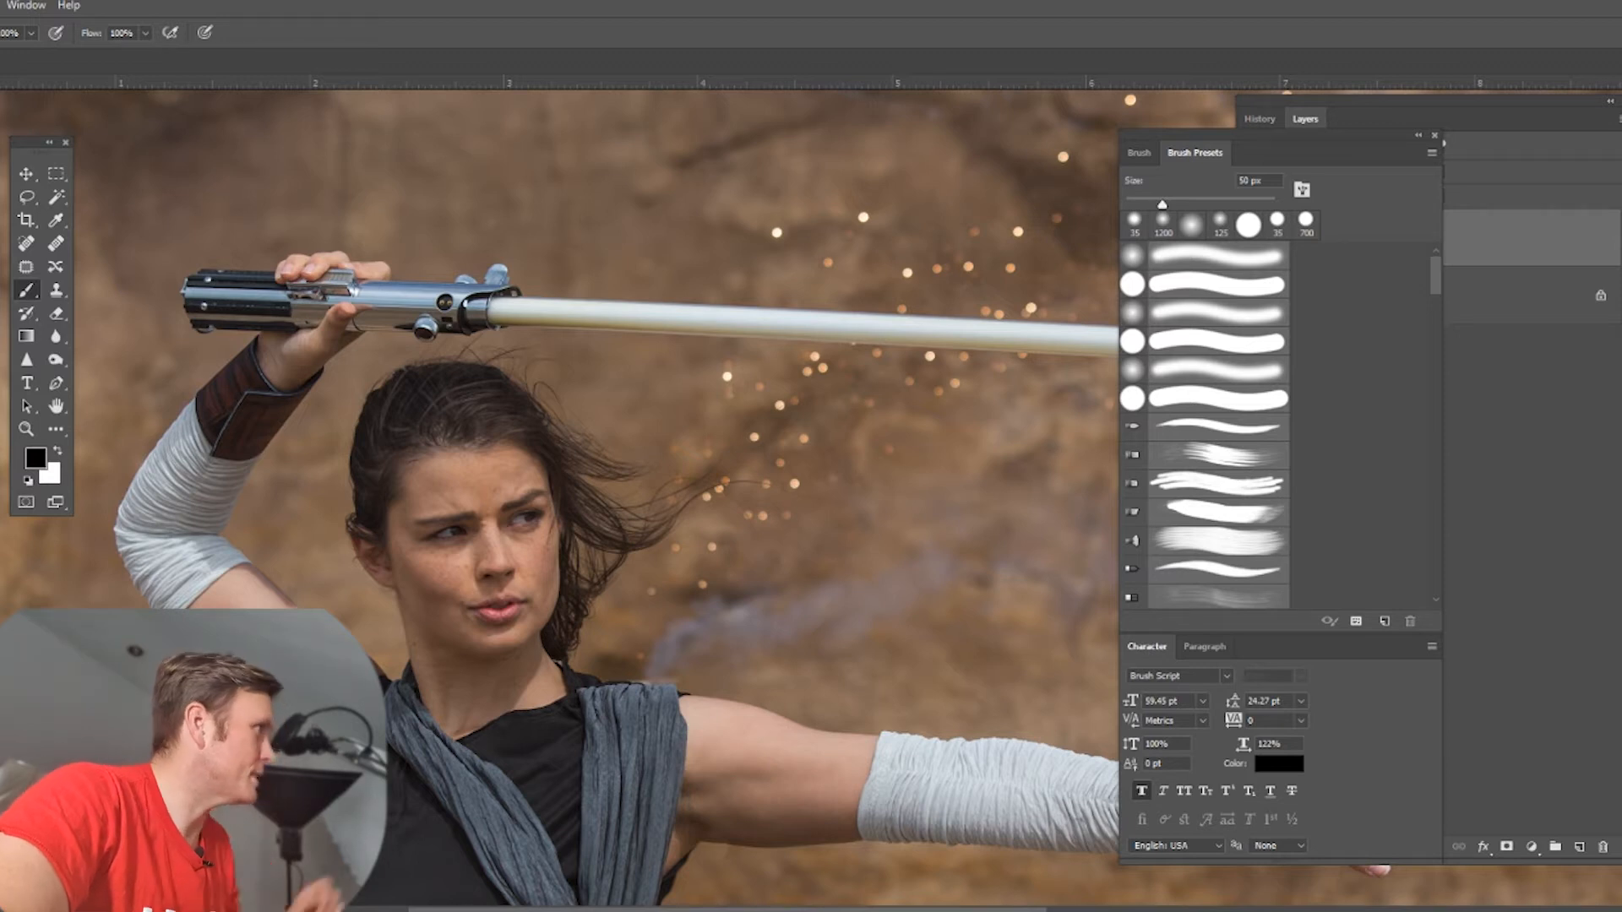
drag(1254, 134, 1553, 180)
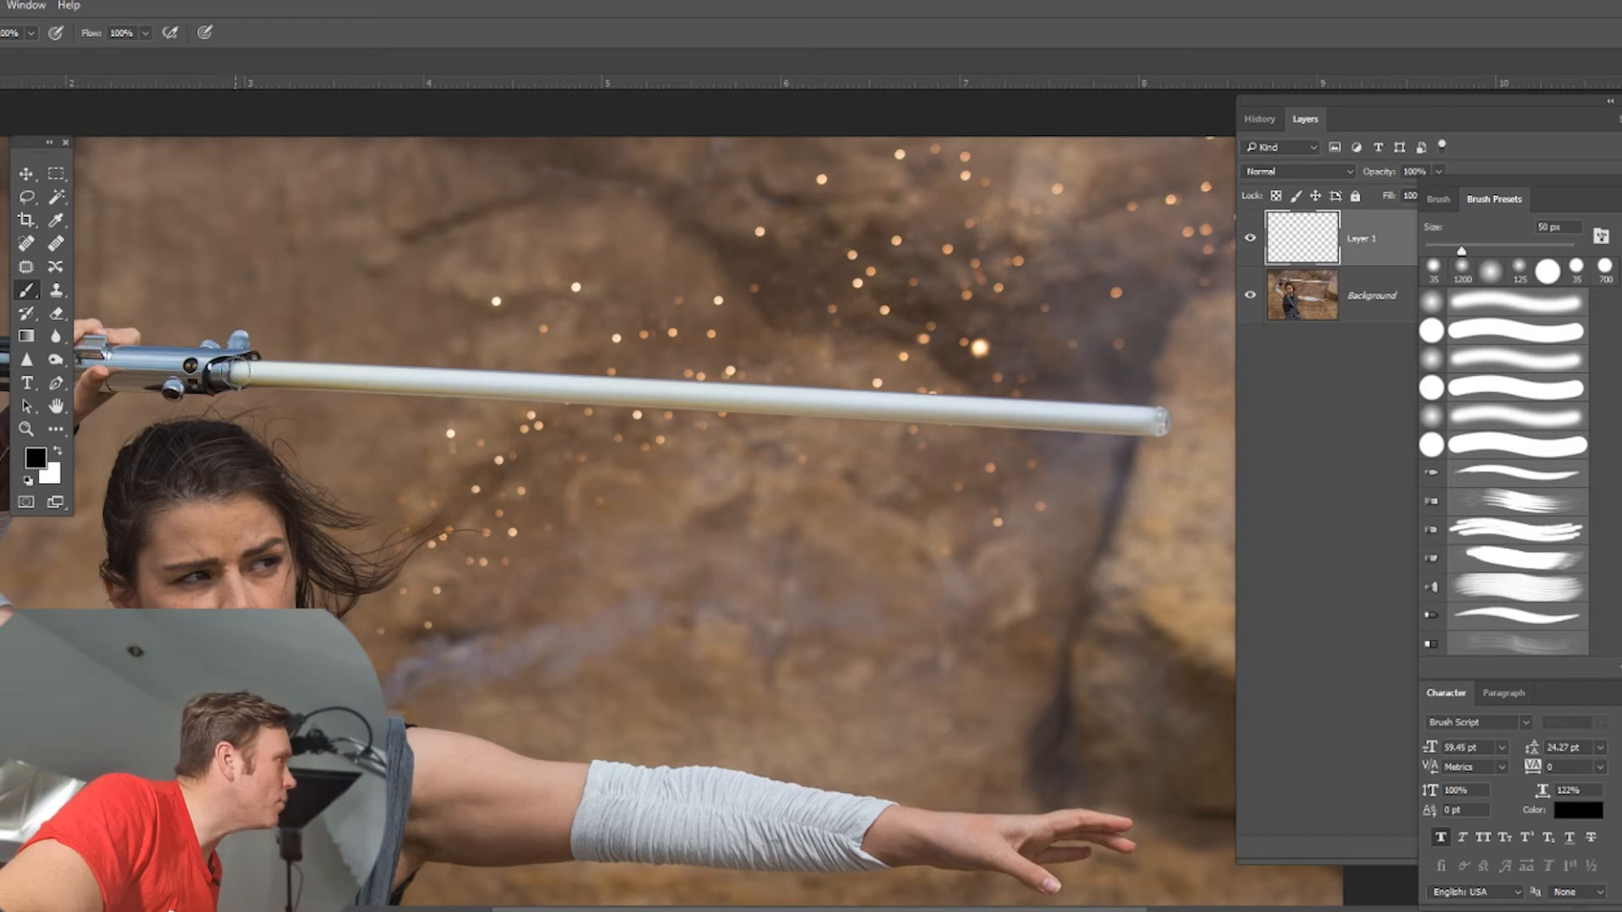
click(238, 373)
key(ctrl+z)
key(x)
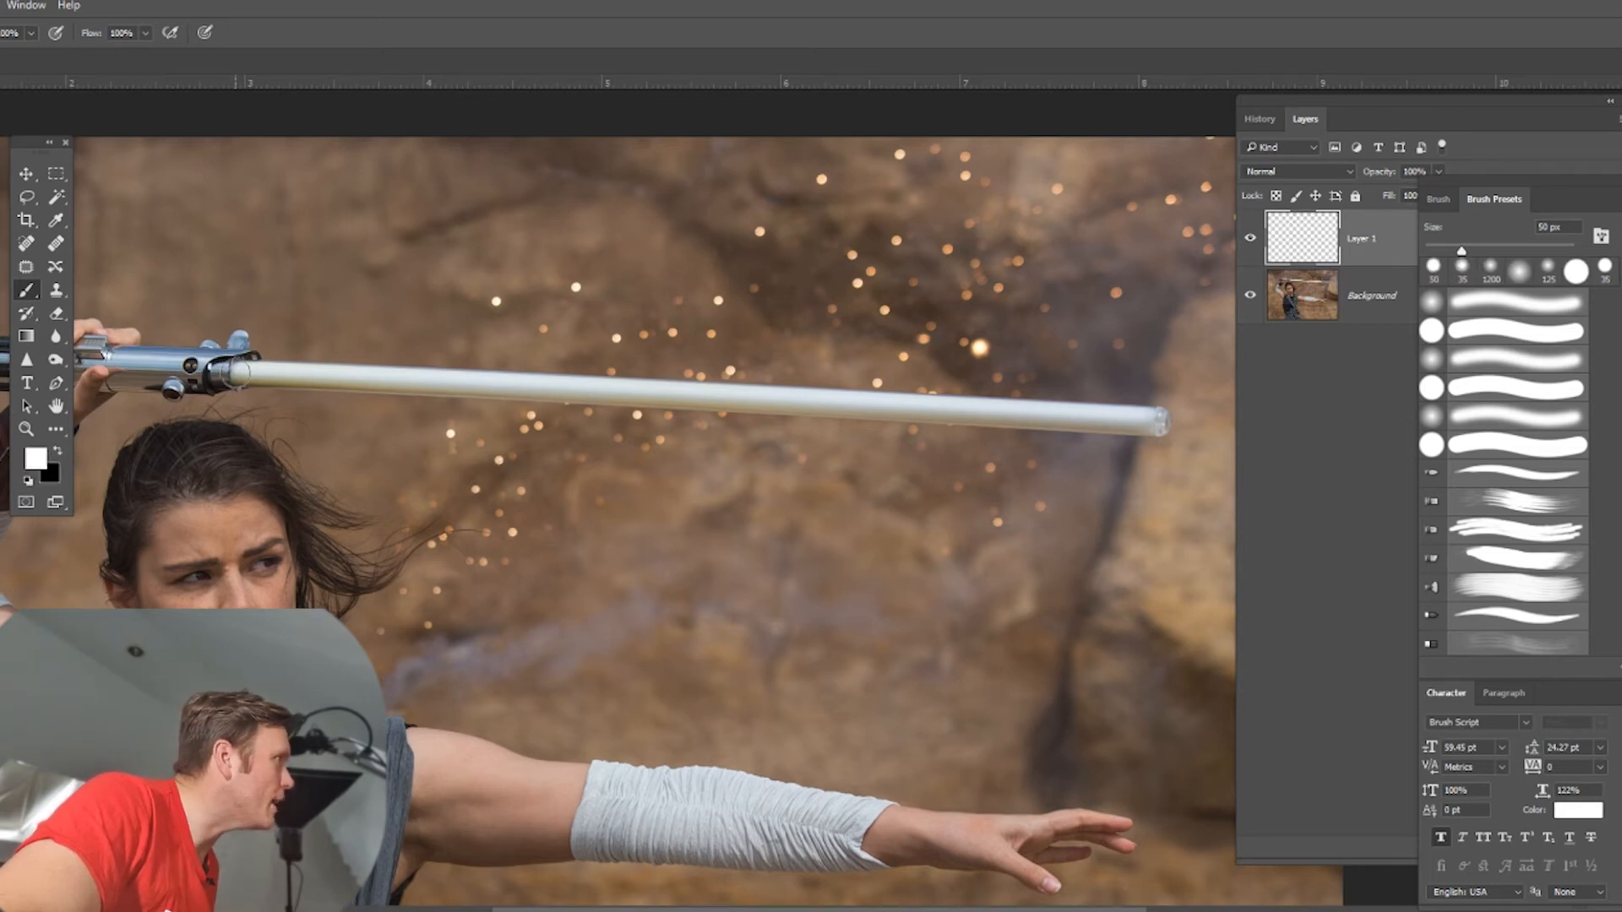
click(236, 373)
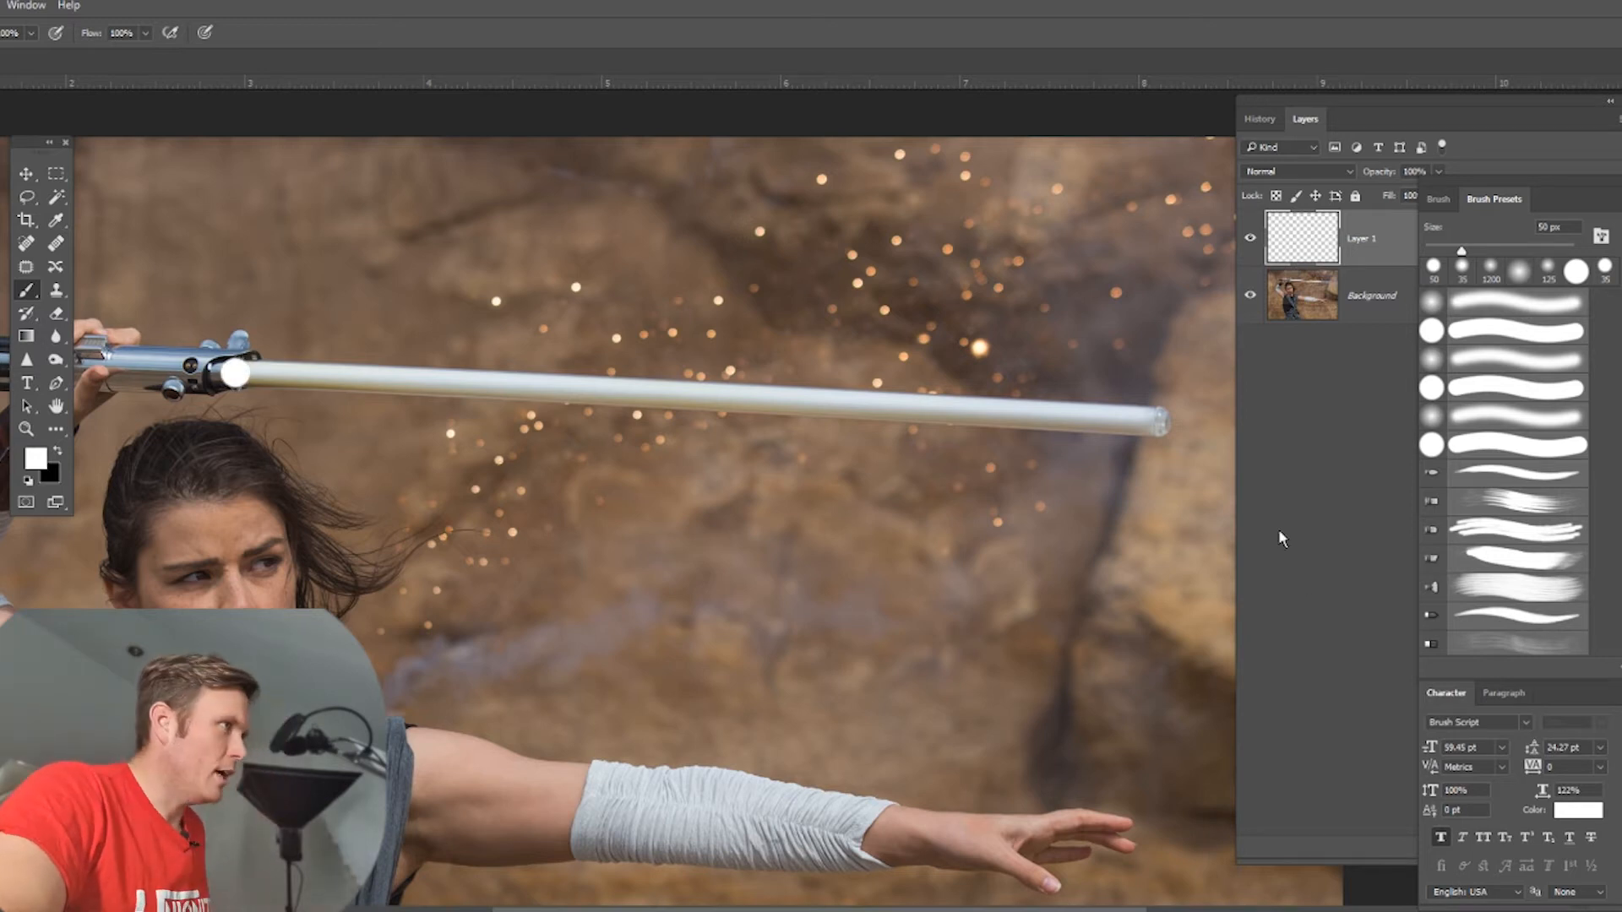
shift+click(1161, 423)
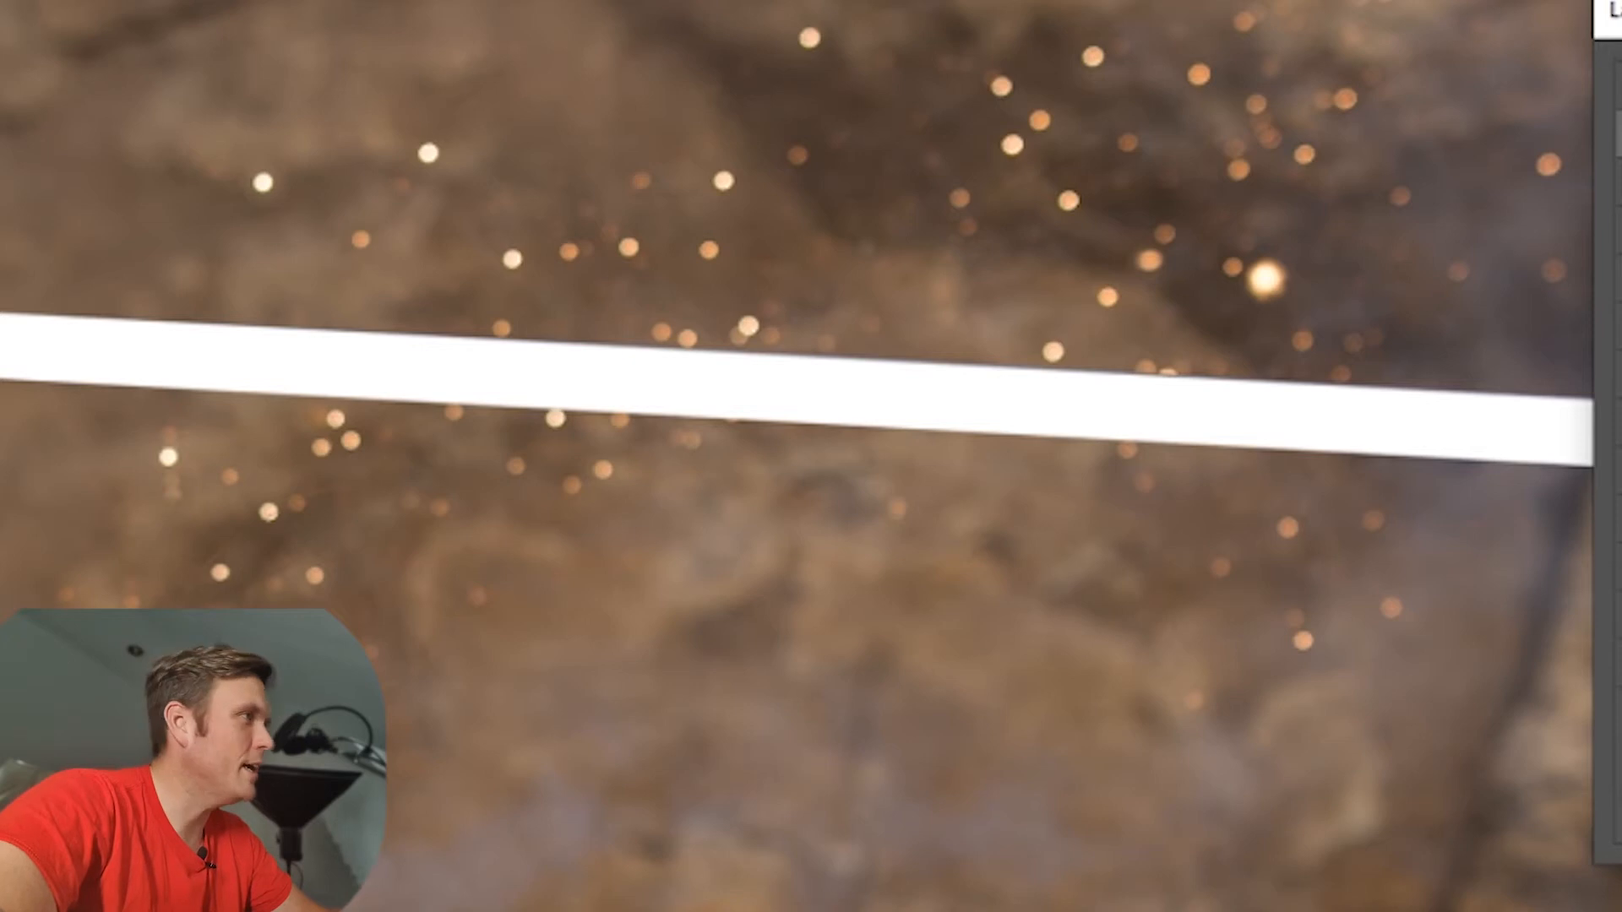
Step: Give the painted blade an Outer Glow in a more saturated blue with 24% spread and 50 px size
drag(1621, 27, 866, 55)
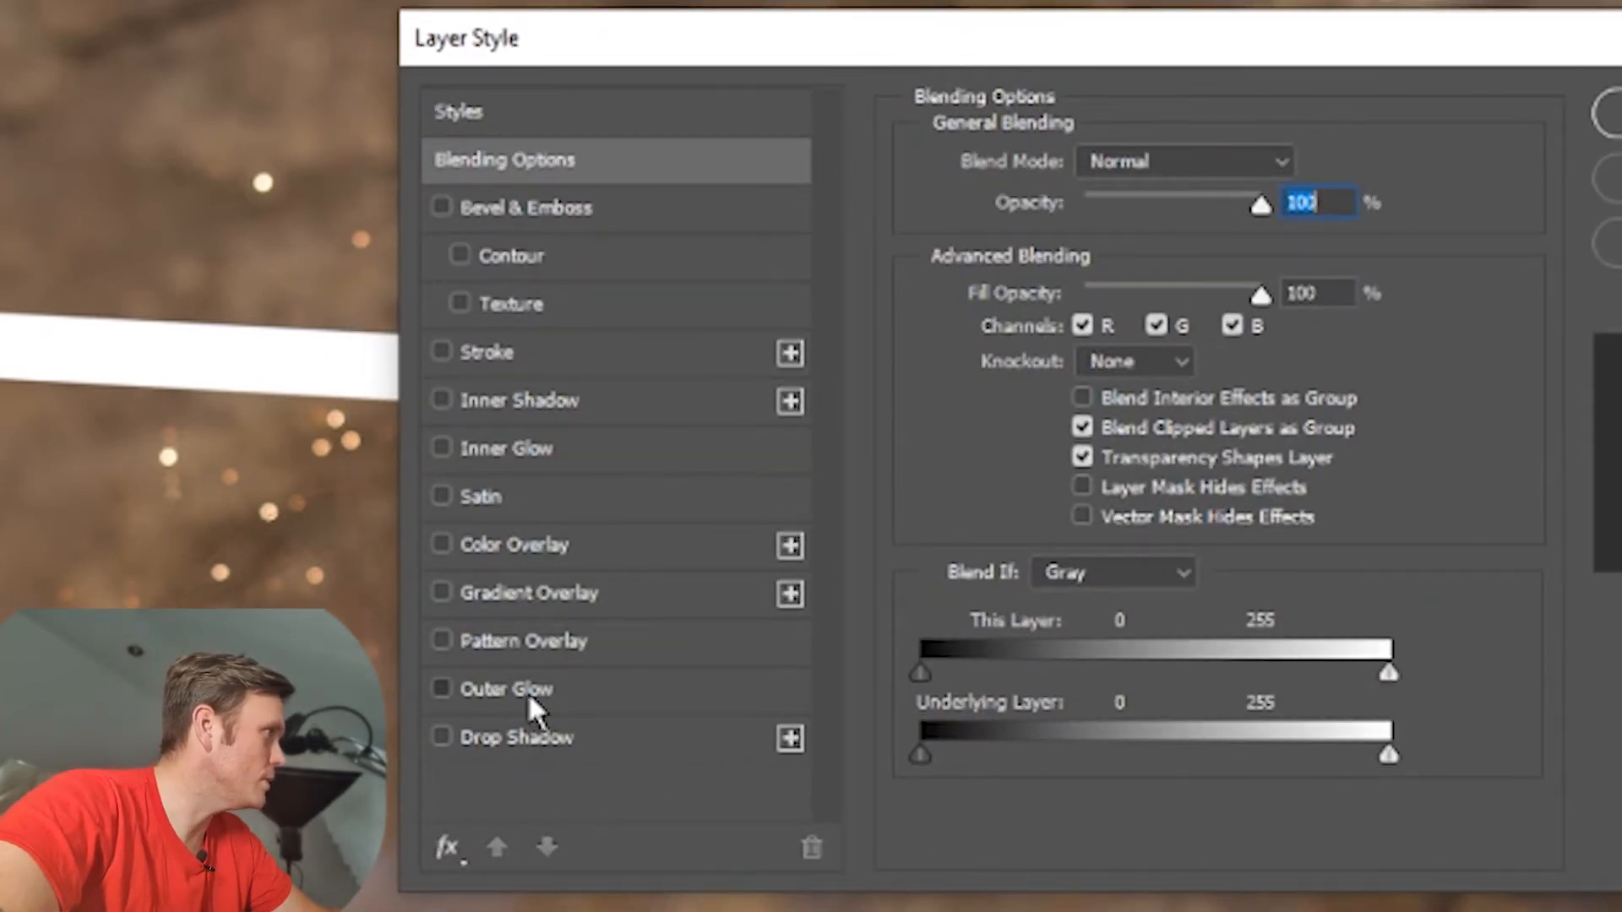
click(532, 708)
drag(1095, 42, 1621, 246)
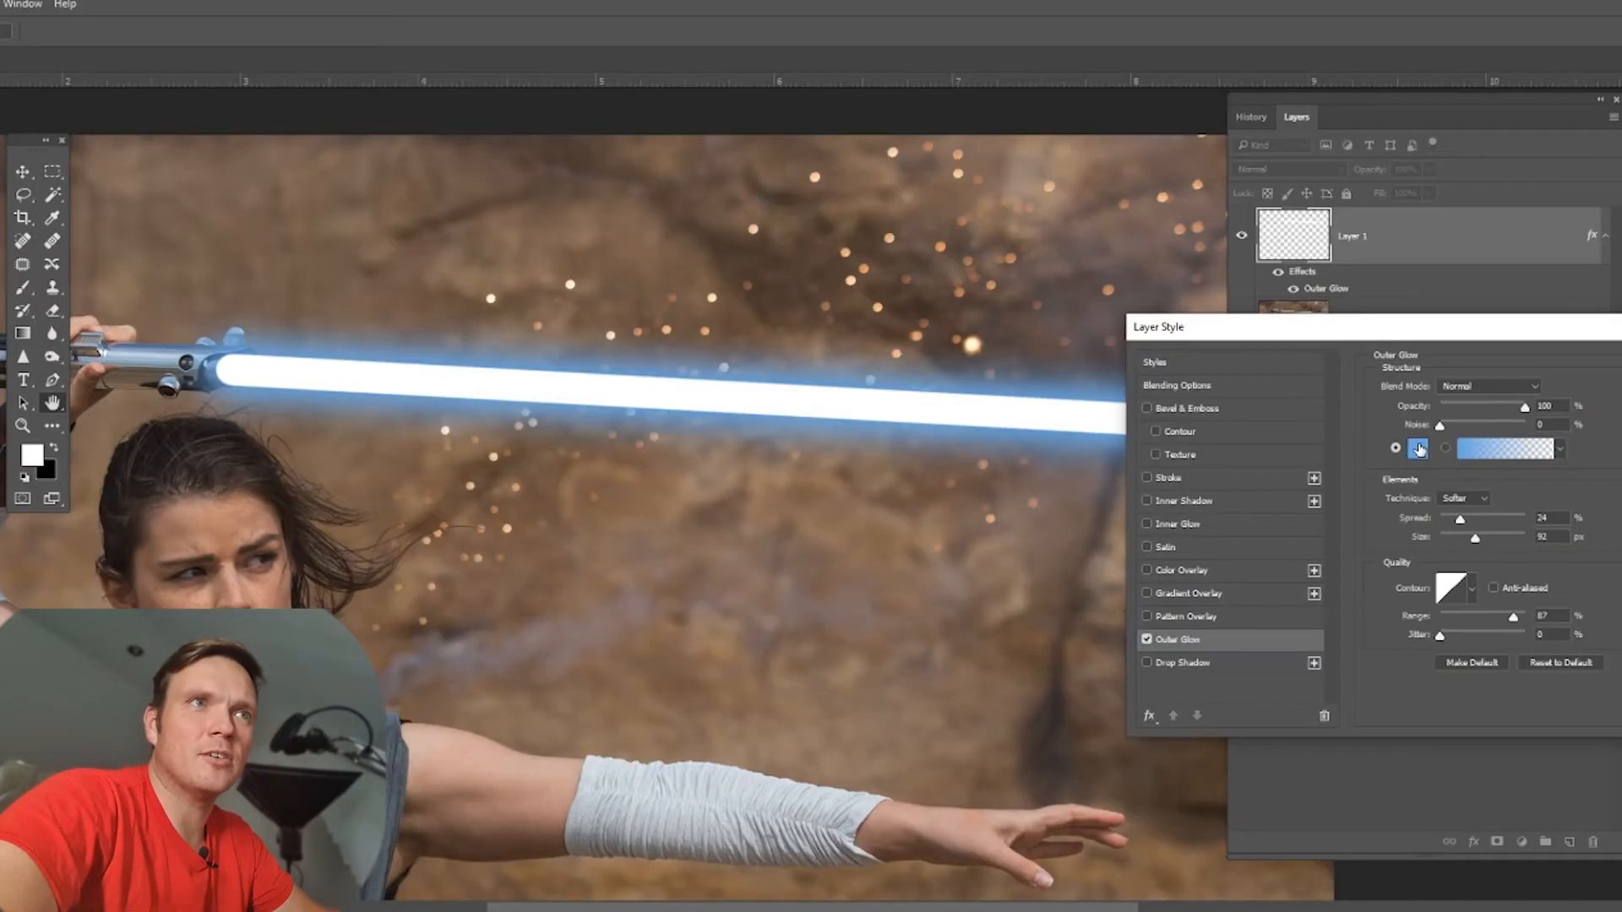
click(1418, 450)
drag(1134, 519, 1183, 516)
click(1410, 487)
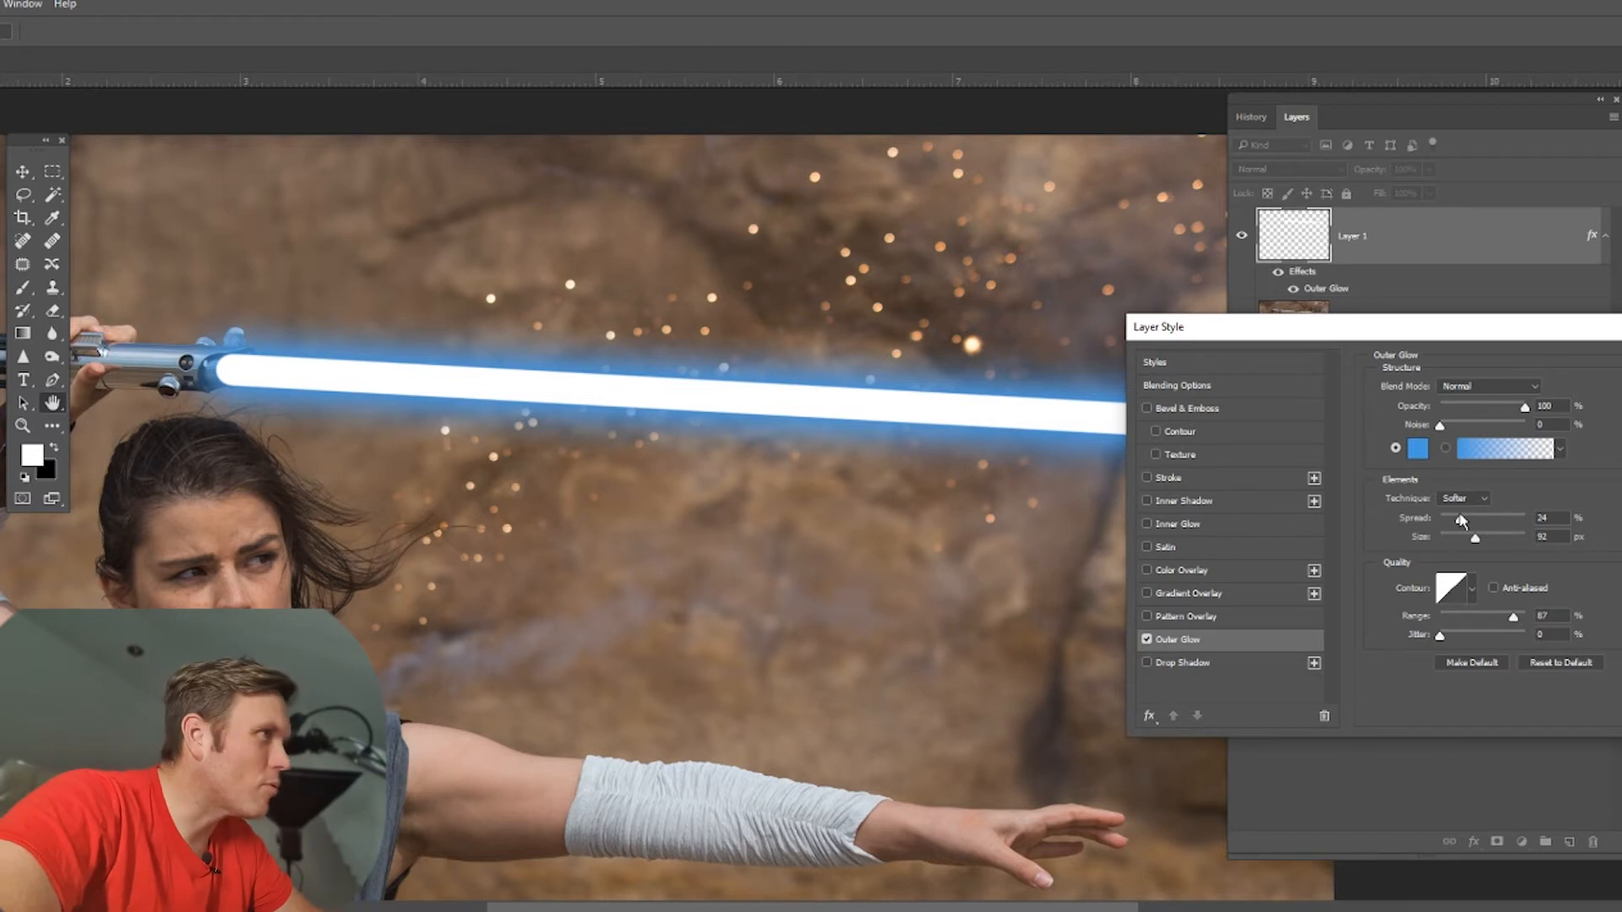
drag(1460, 524, 1462, 538)
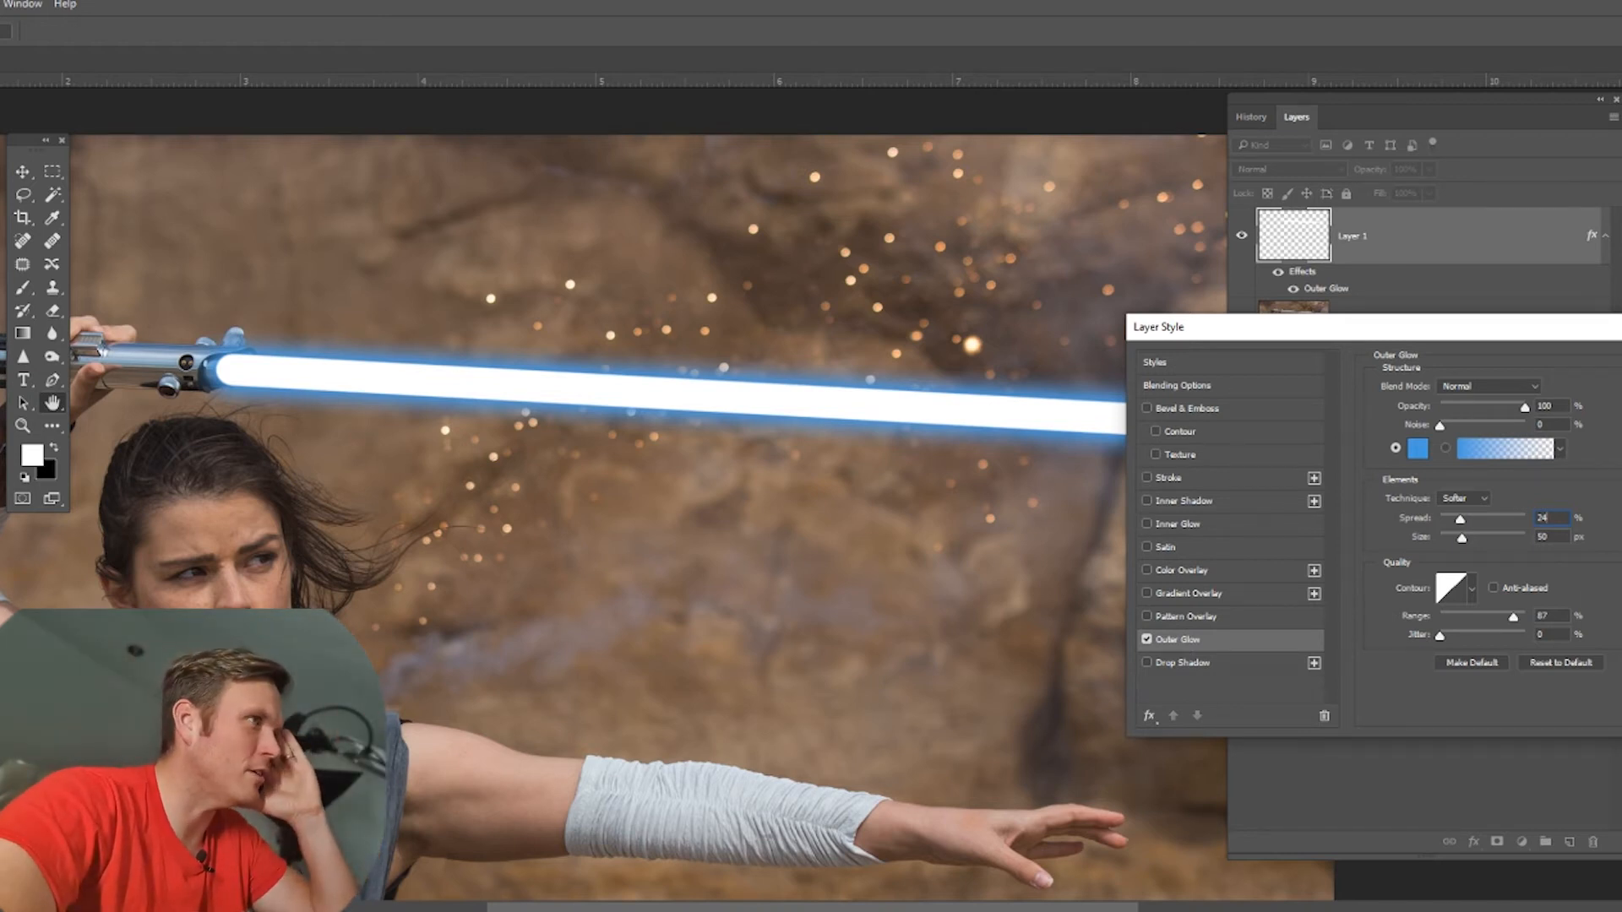
key(Return)
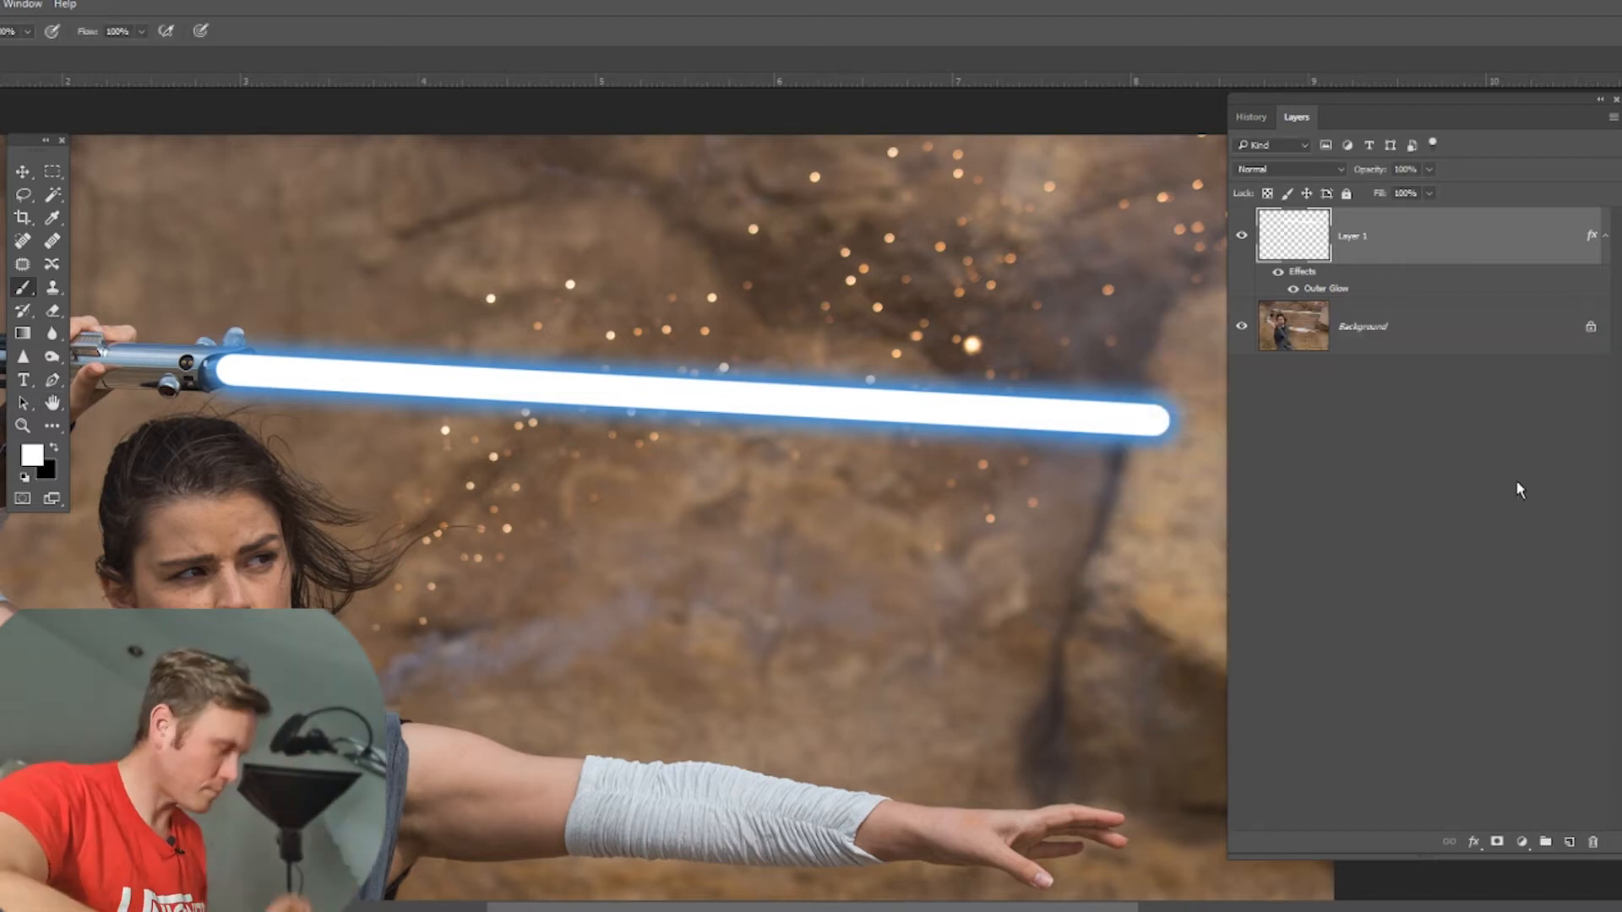
Step: Select the whole canvas and soften the painted blade with a Gaussian Blur
key(ctrl+0)
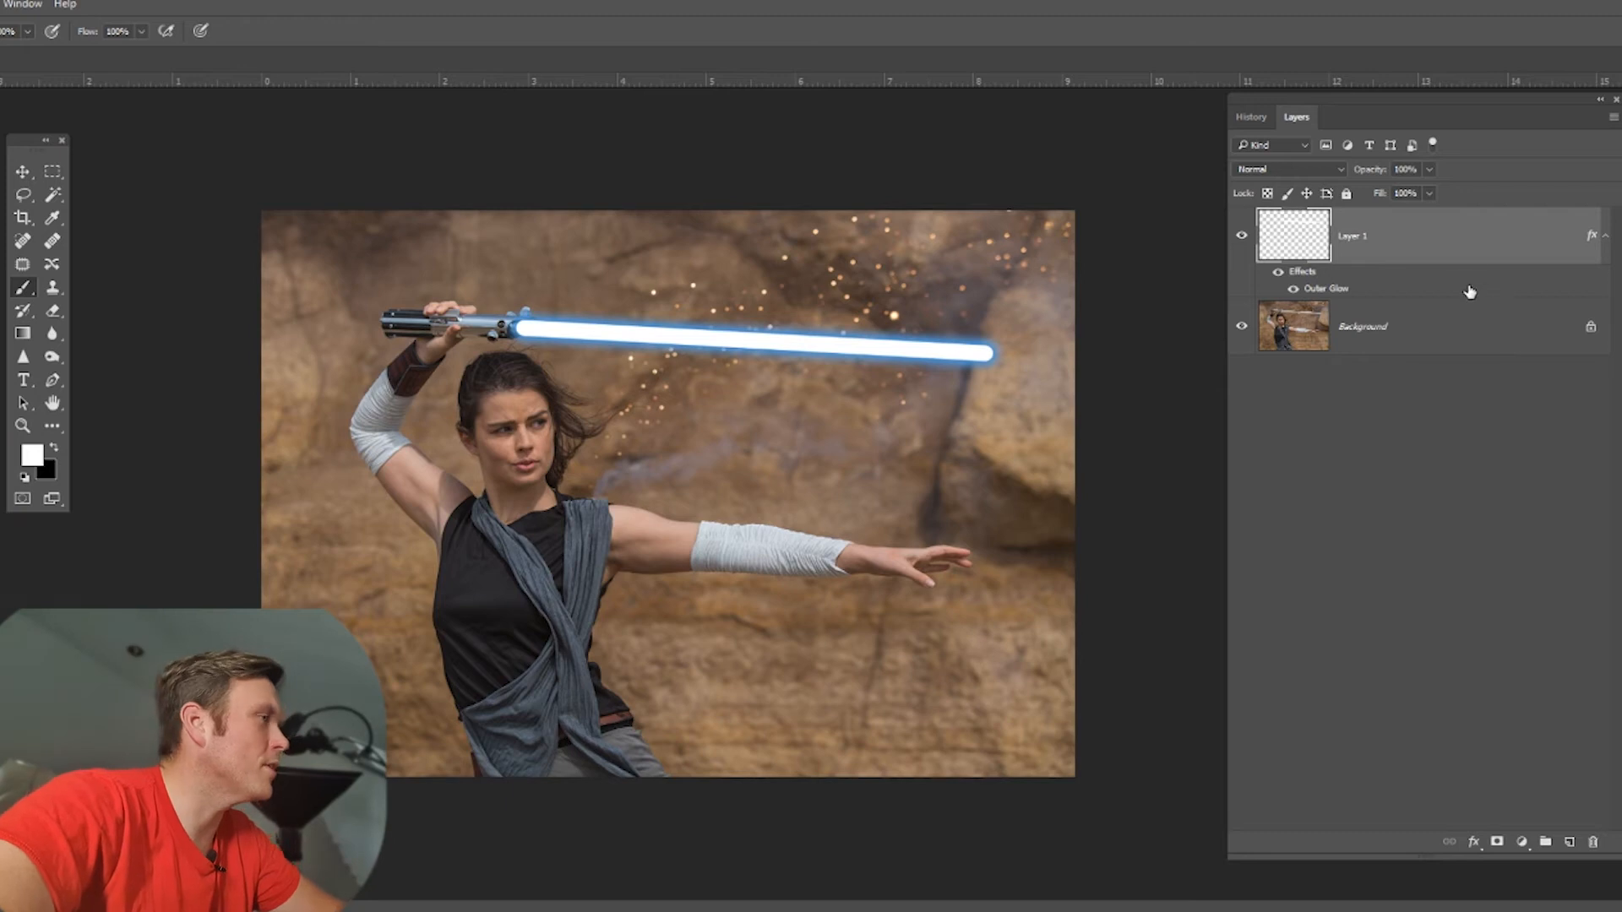
key(ctrl+a)
click(0, 4)
mouse_move(78, 200)
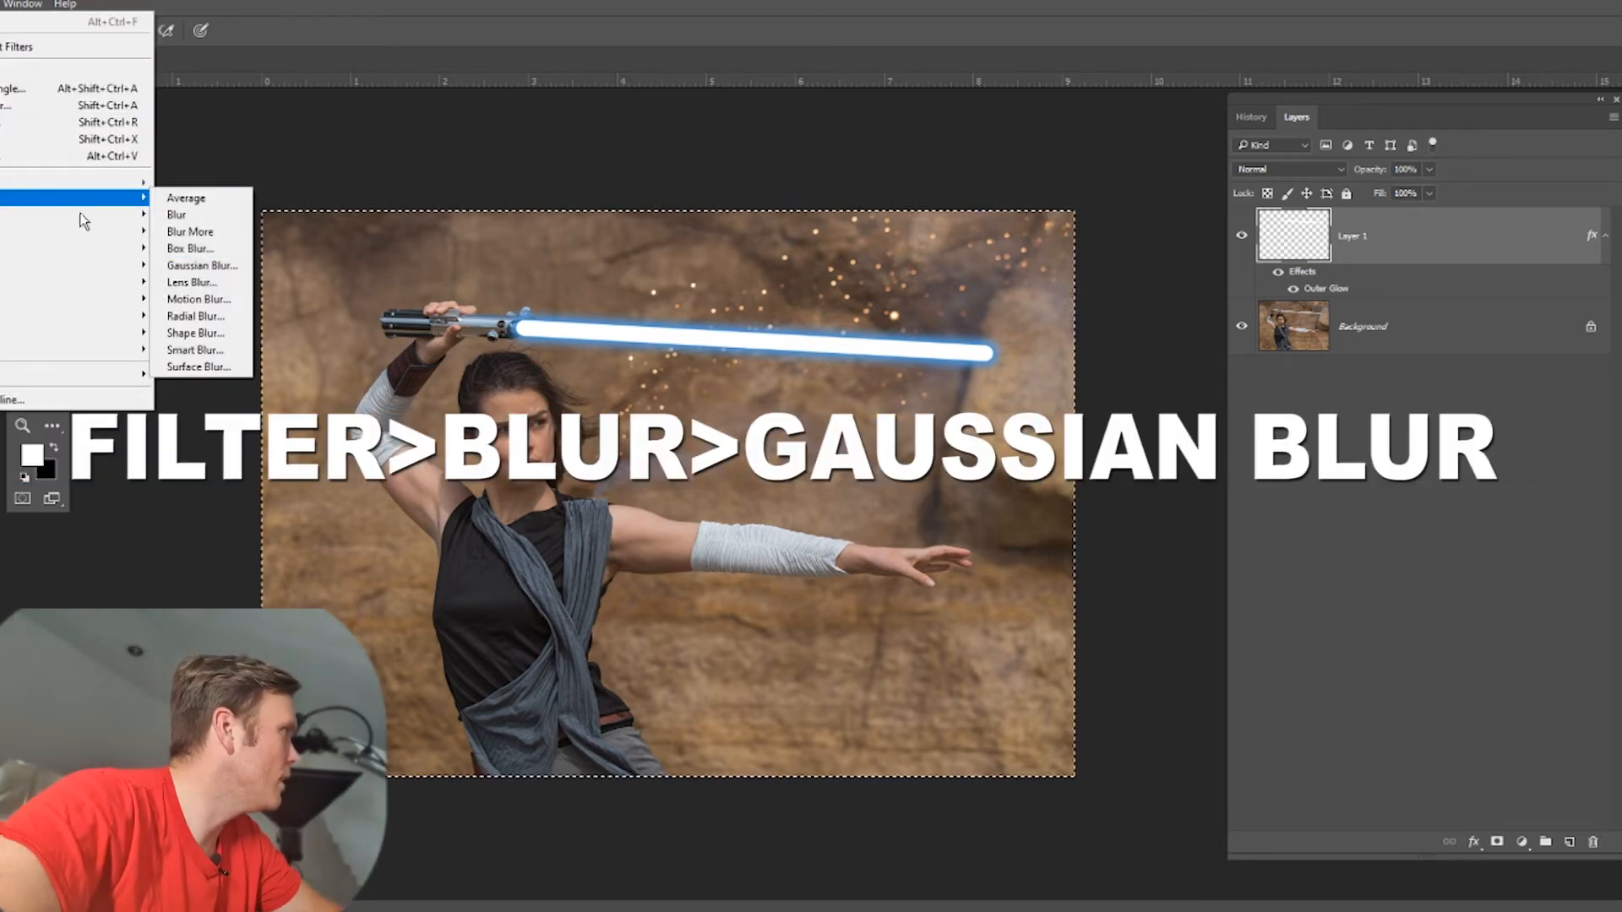
click(207, 266)
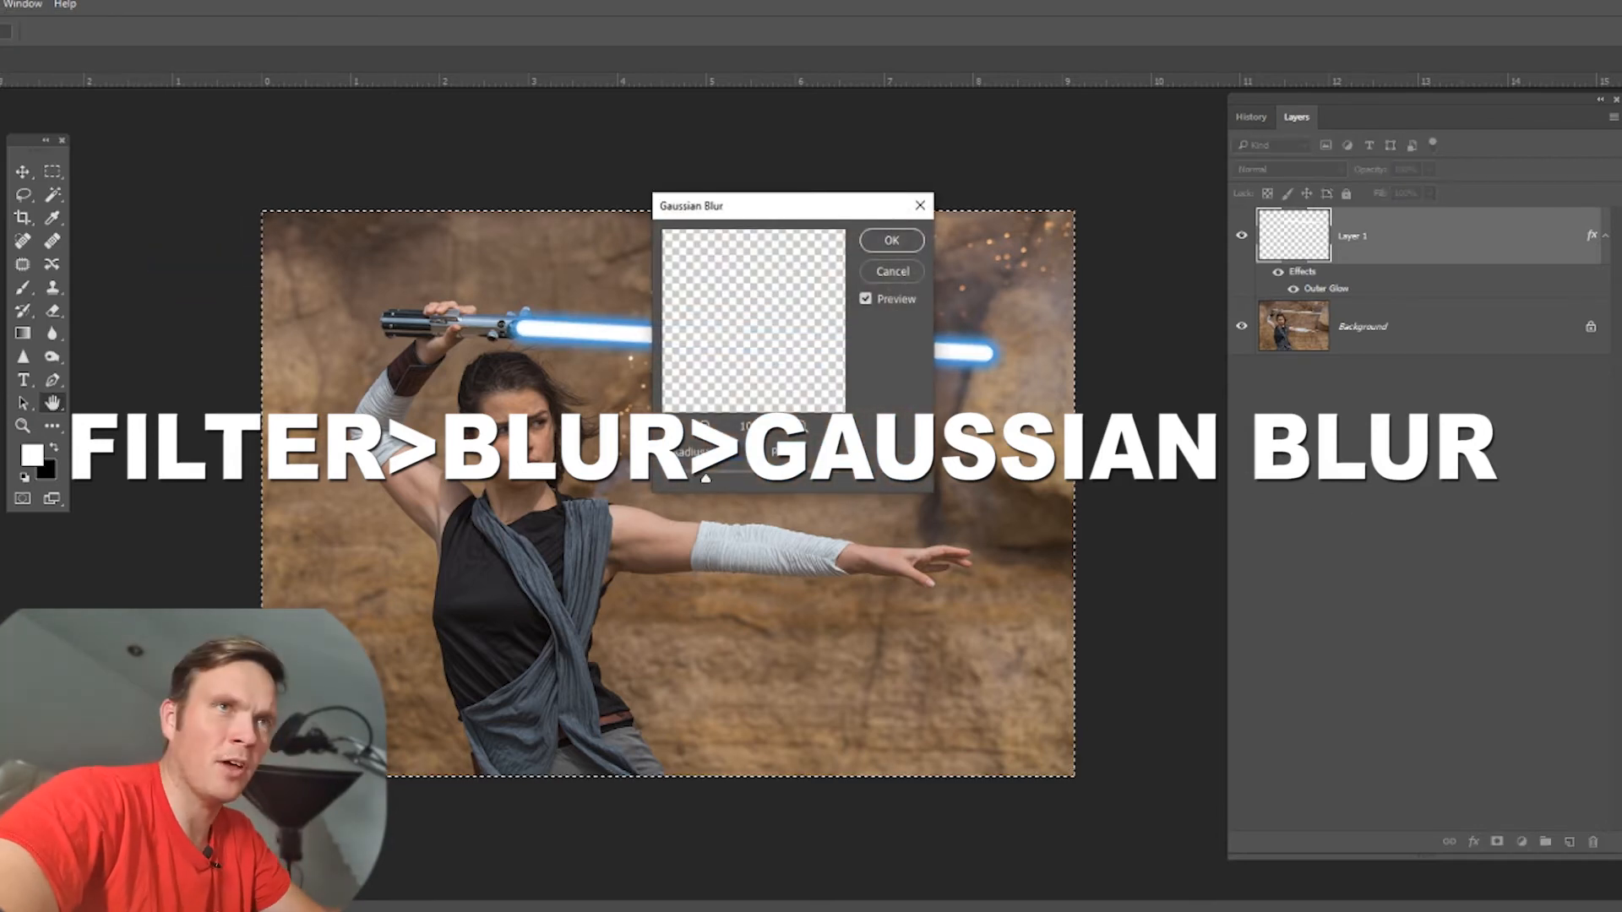
click(892, 241)
key(b)
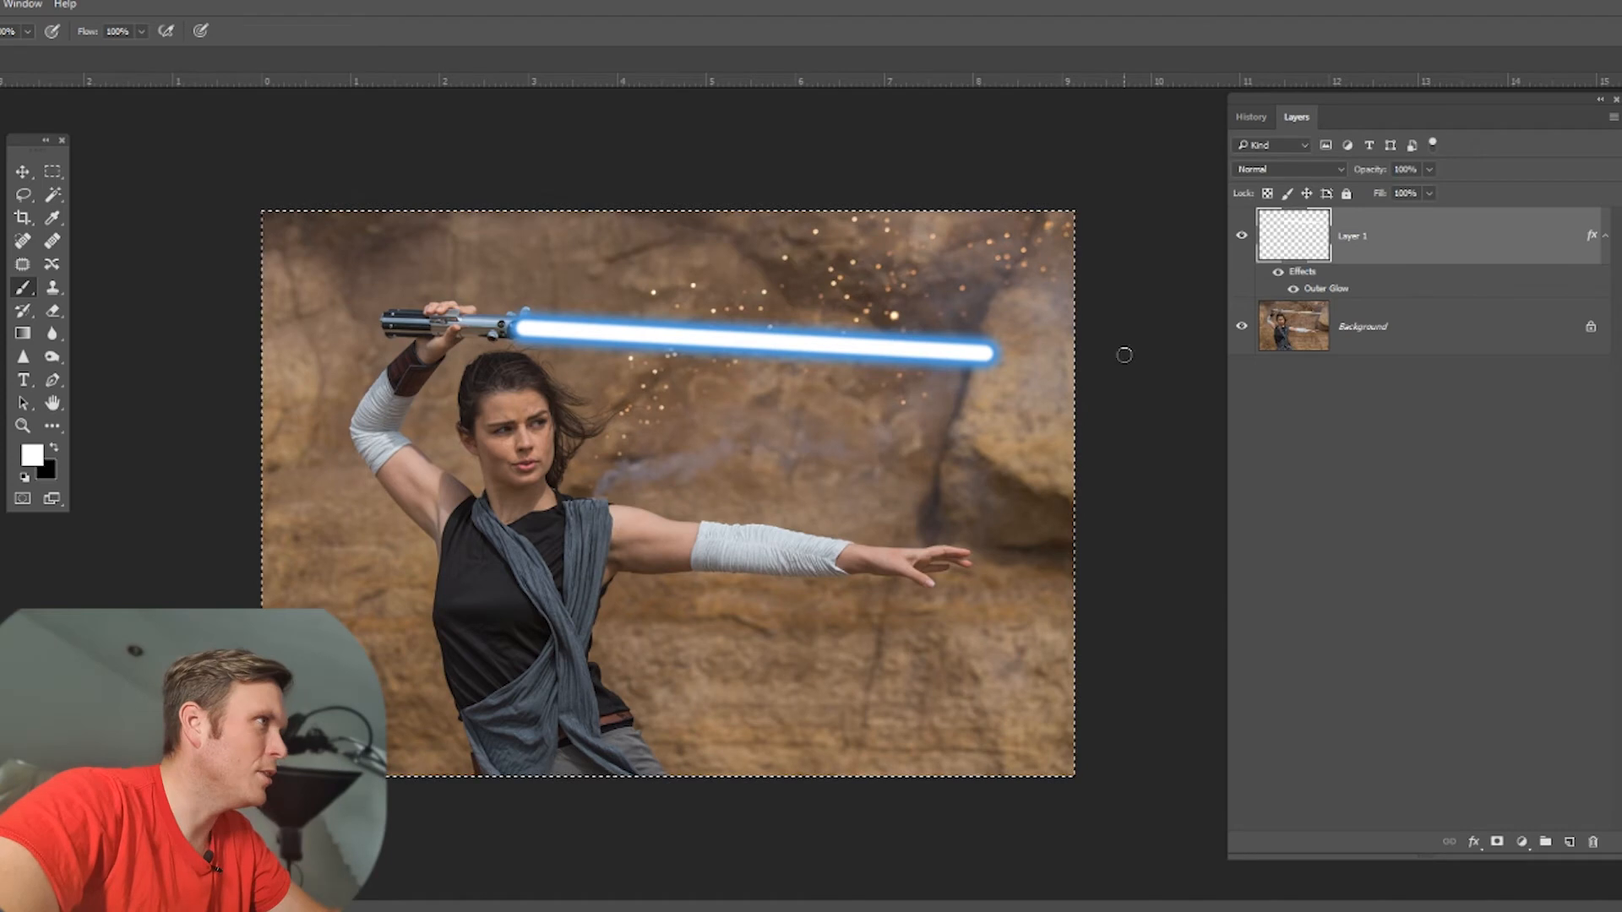
Step: Change the blade's Outer Glow colour to the lighter blue a1bfed and clear the canvas selection
double_click(1335, 290)
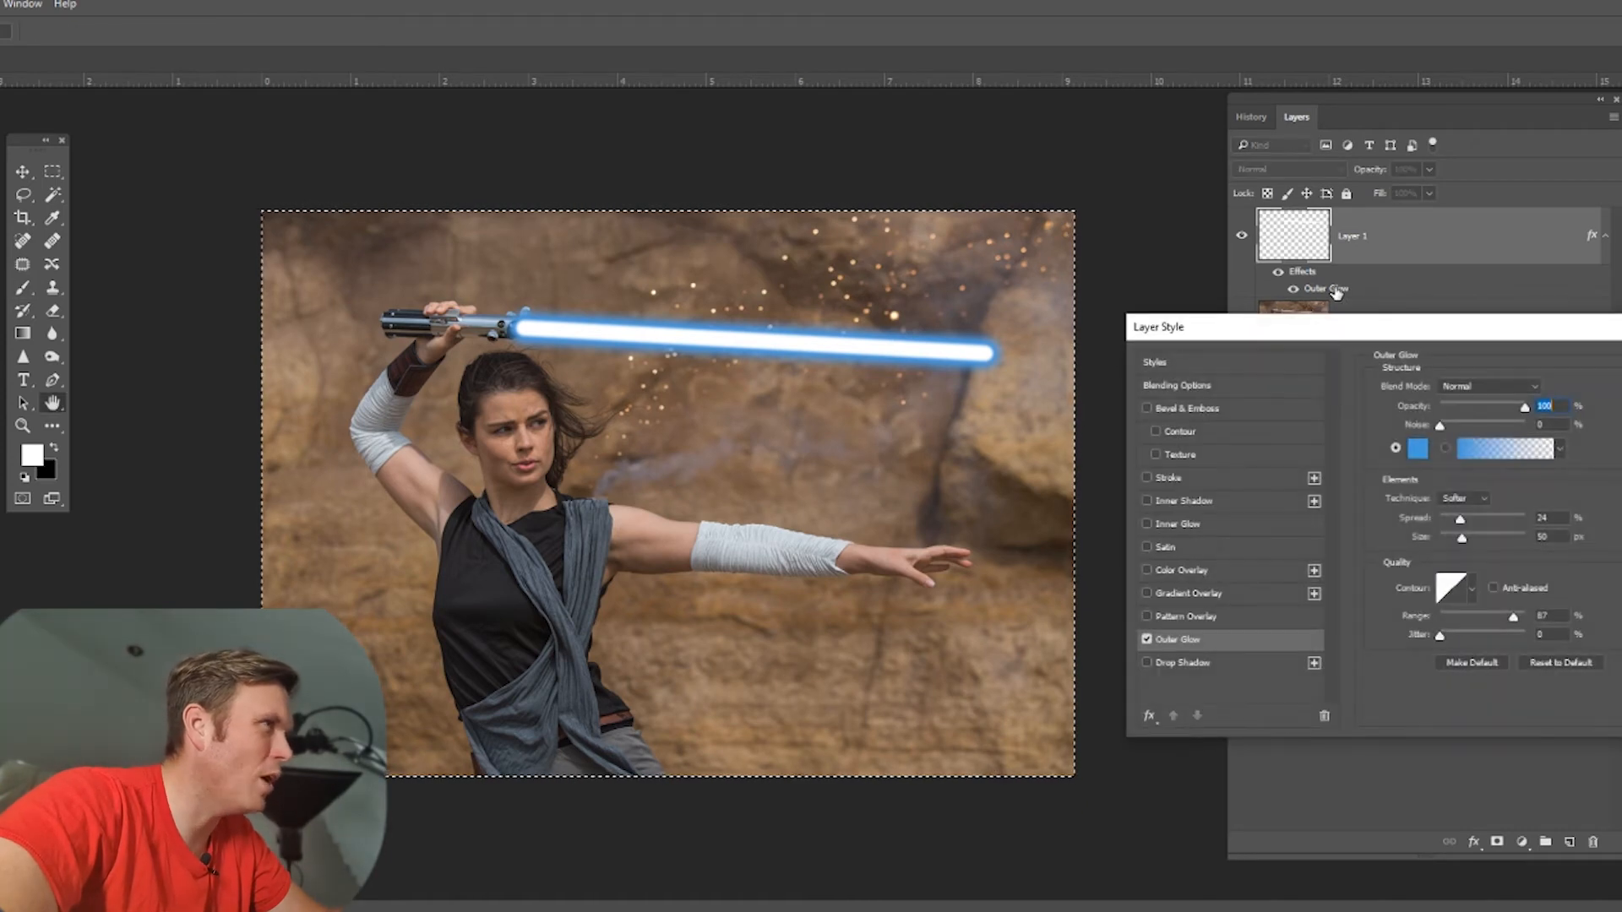
click(1408, 449)
drag(1123, 517, 1109, 506)
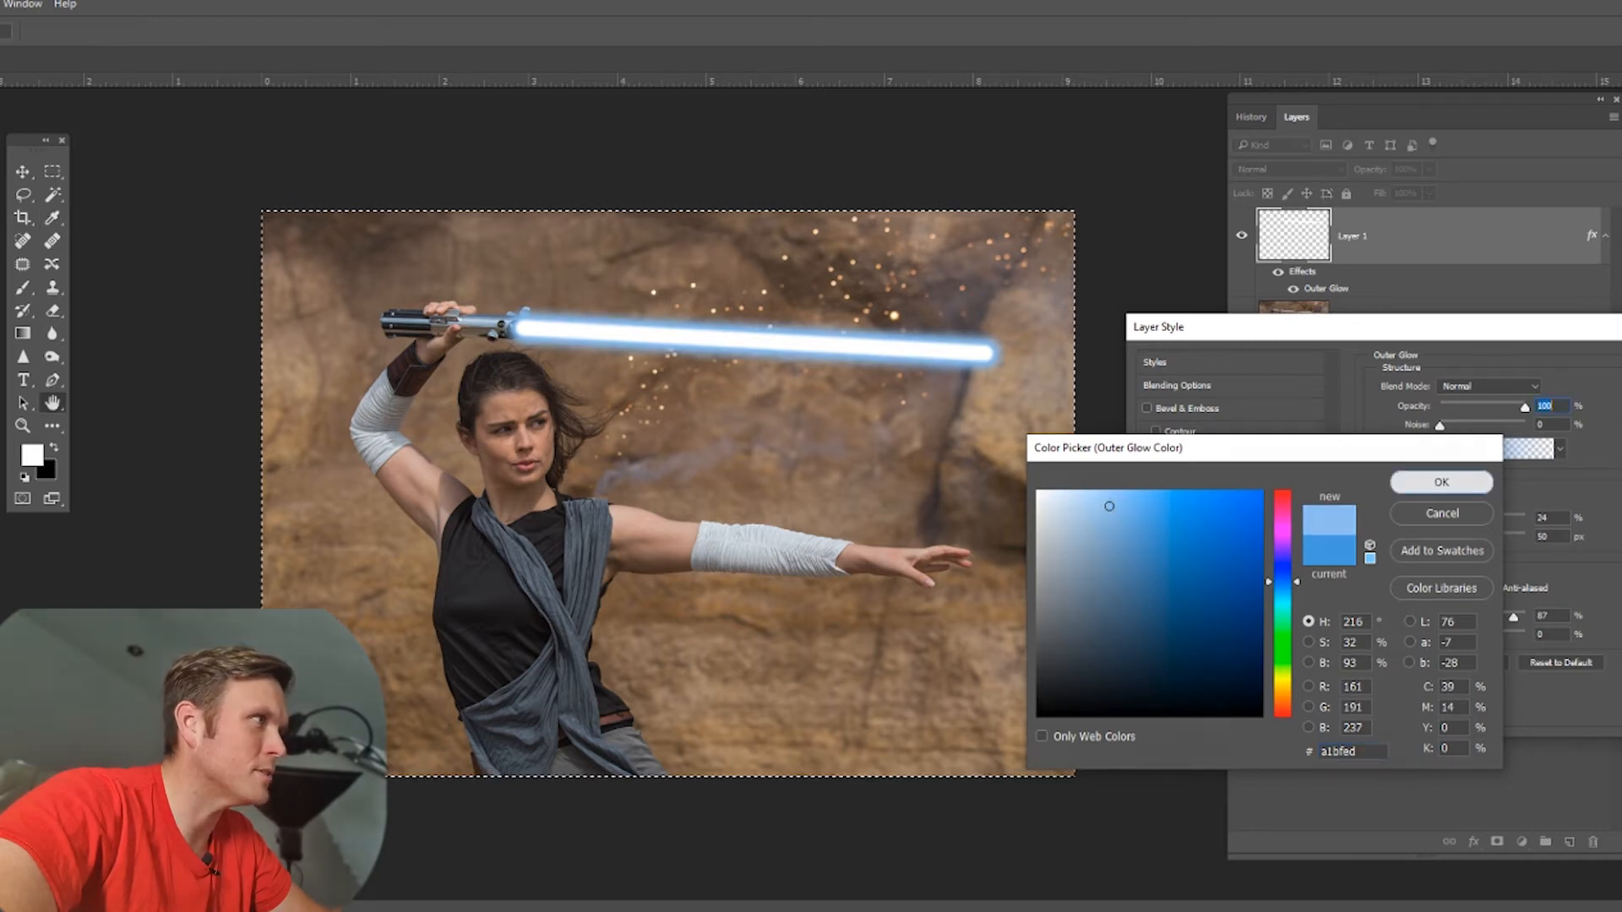
click(1441, 482)
key(Return)
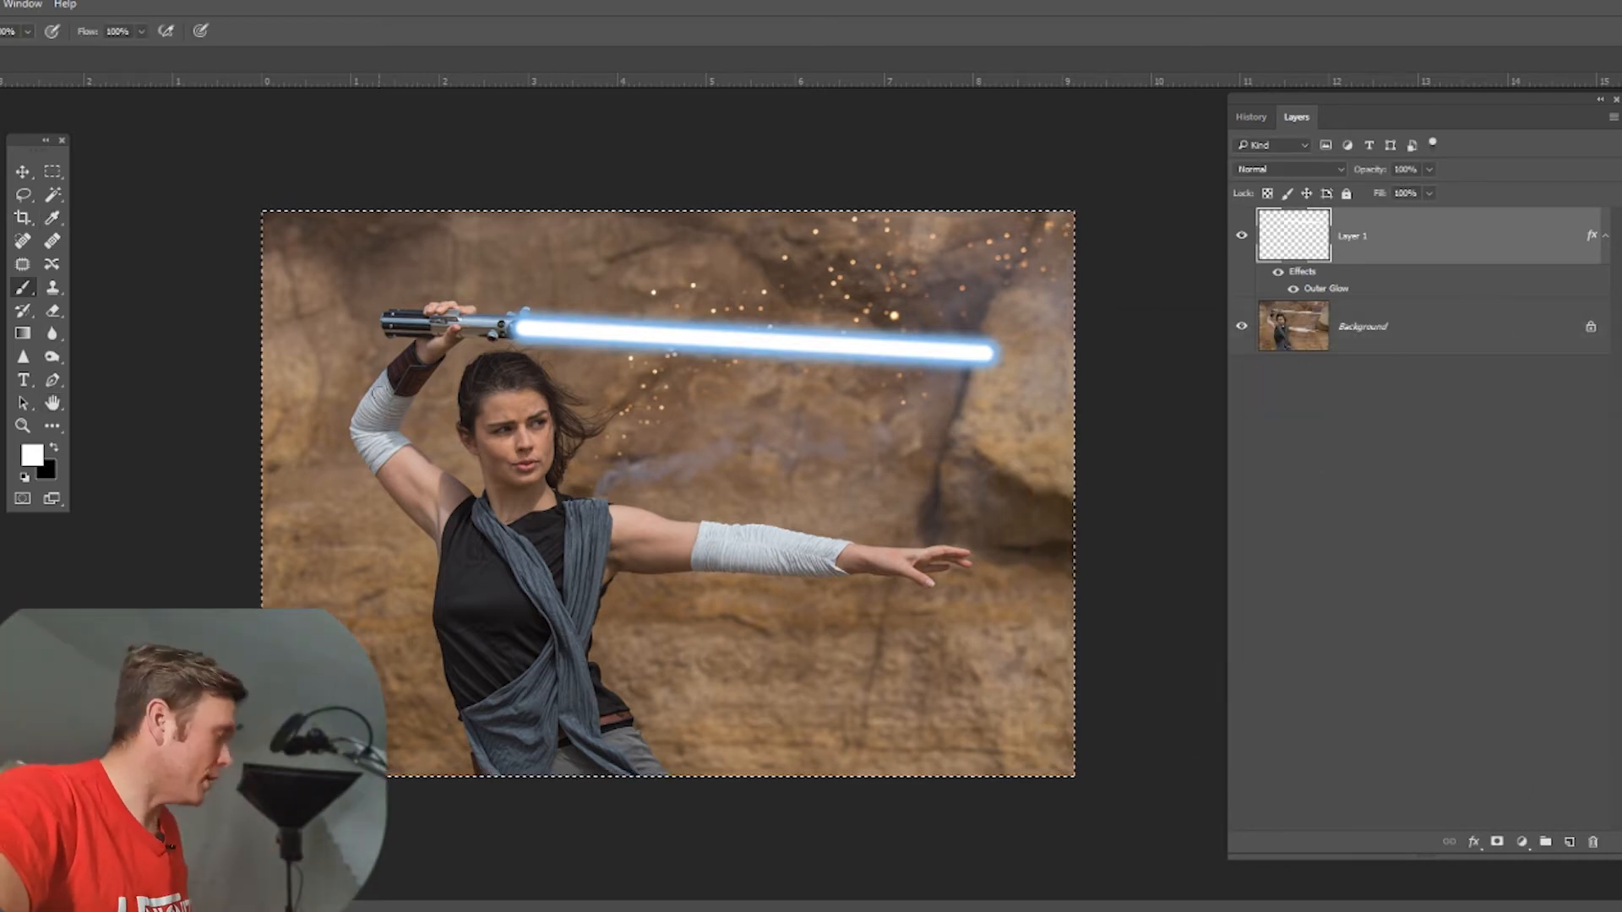
key(ctrl+d)
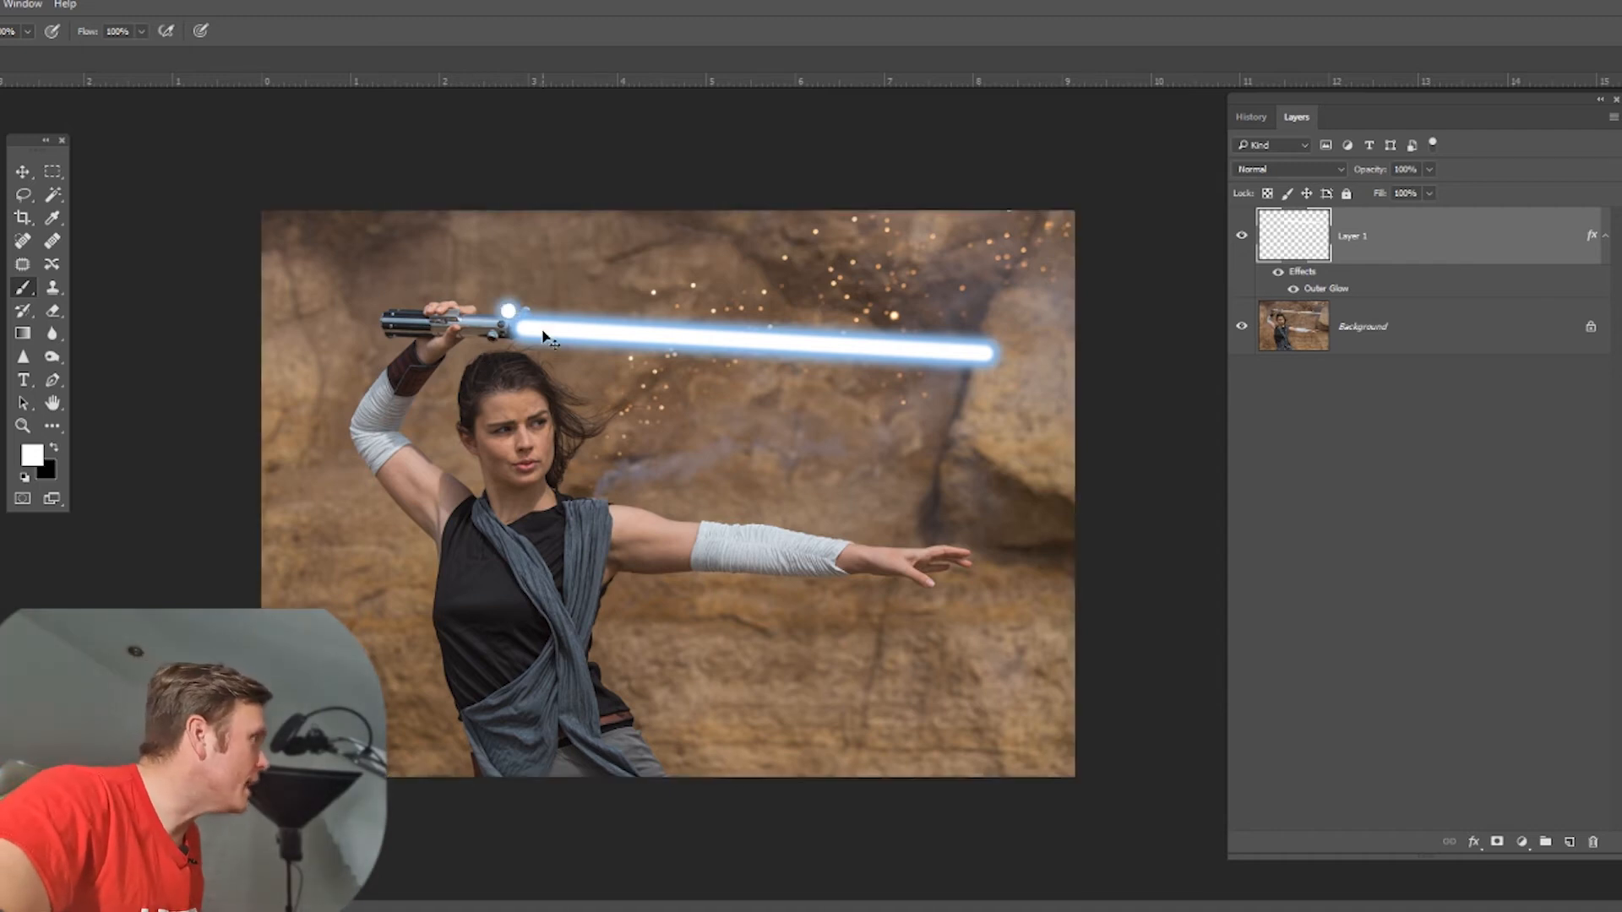
key(ctrl+z)
Step: Lower the blade layer's opacity to 63% so the hilt shows through the glow
click(22, 425)
click(524, 332)
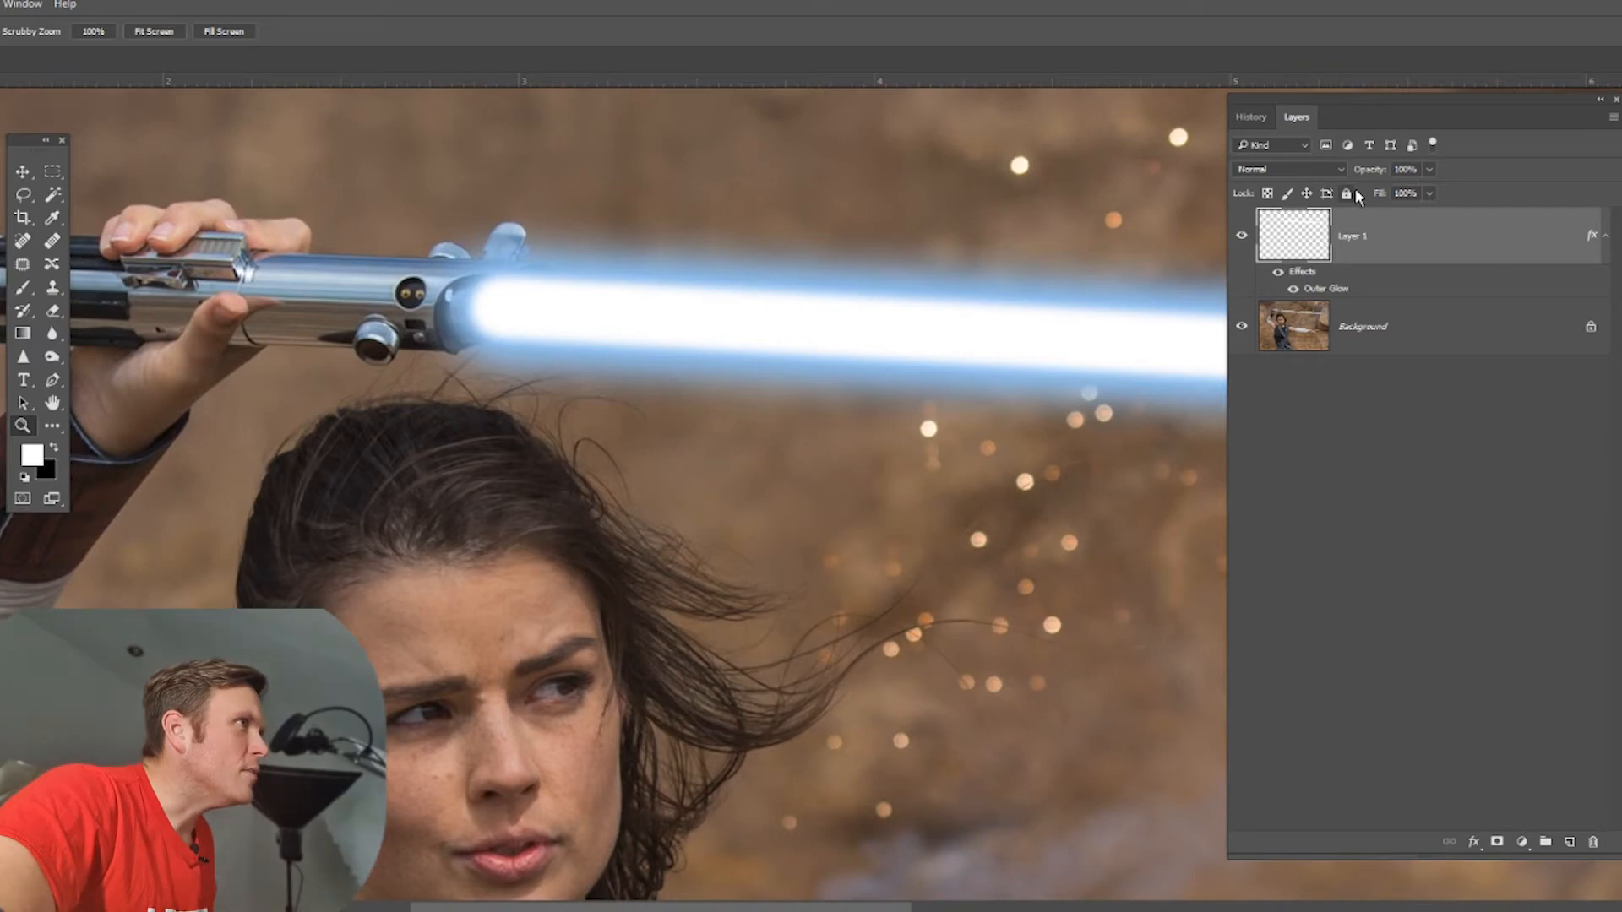
mouse_move(1371, 170)
mouse_down()
mouse_move(1293, 173)
mouse_move(1344, 173)
mouse_up()
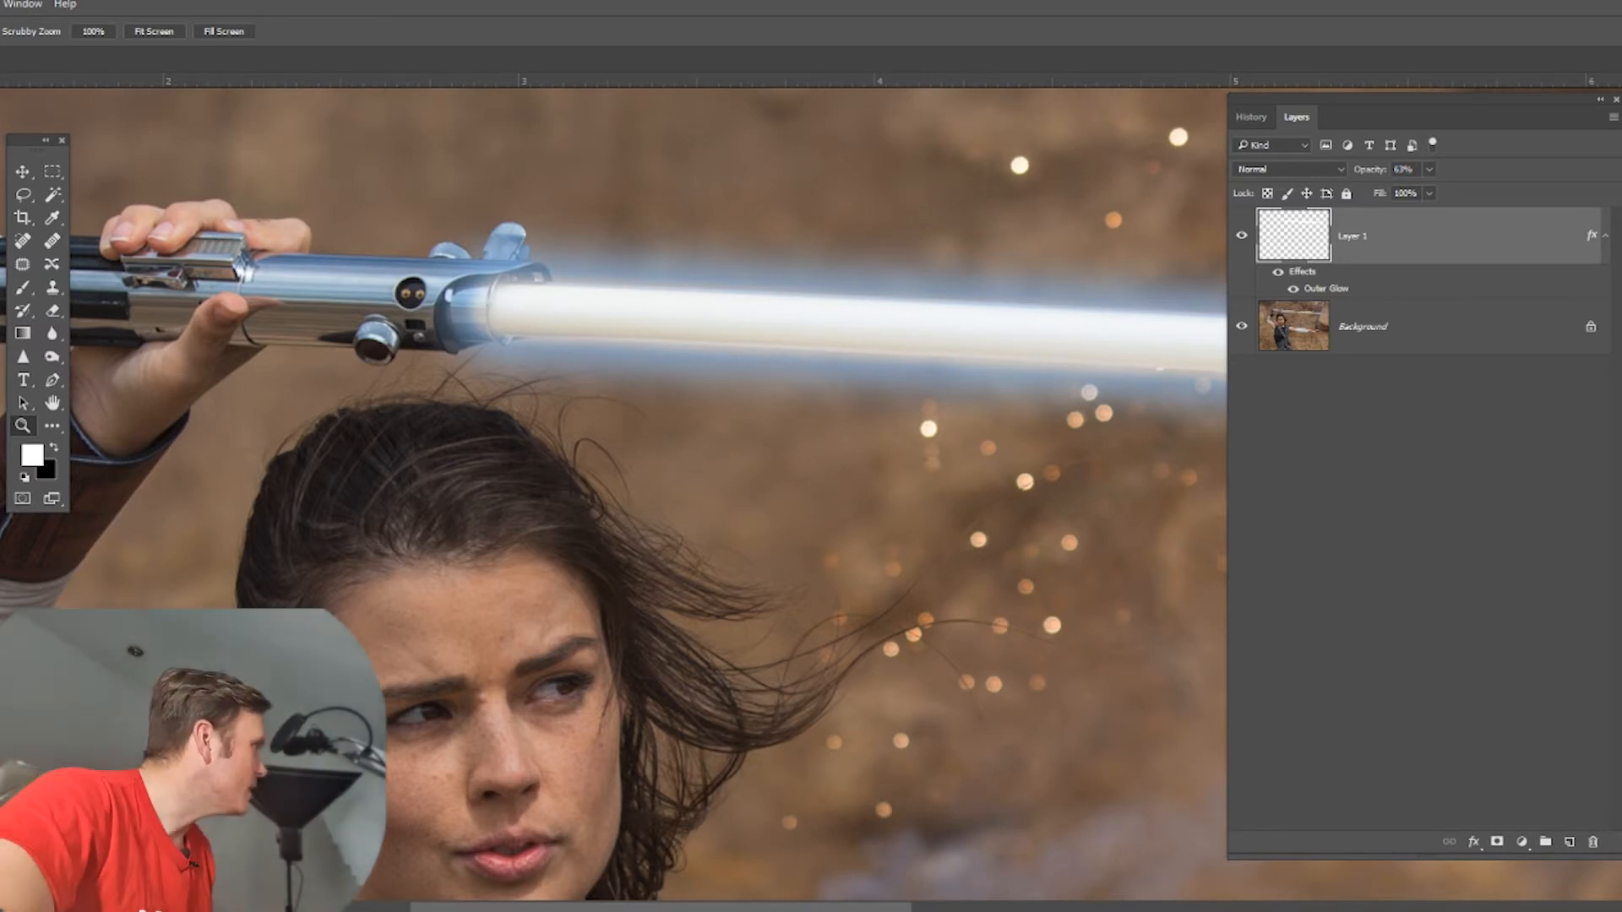
Step: Erase the part of the painted blade overlapping the hilt with a smaller Eraser, and restore the layer's full opacity
click(51, 312)
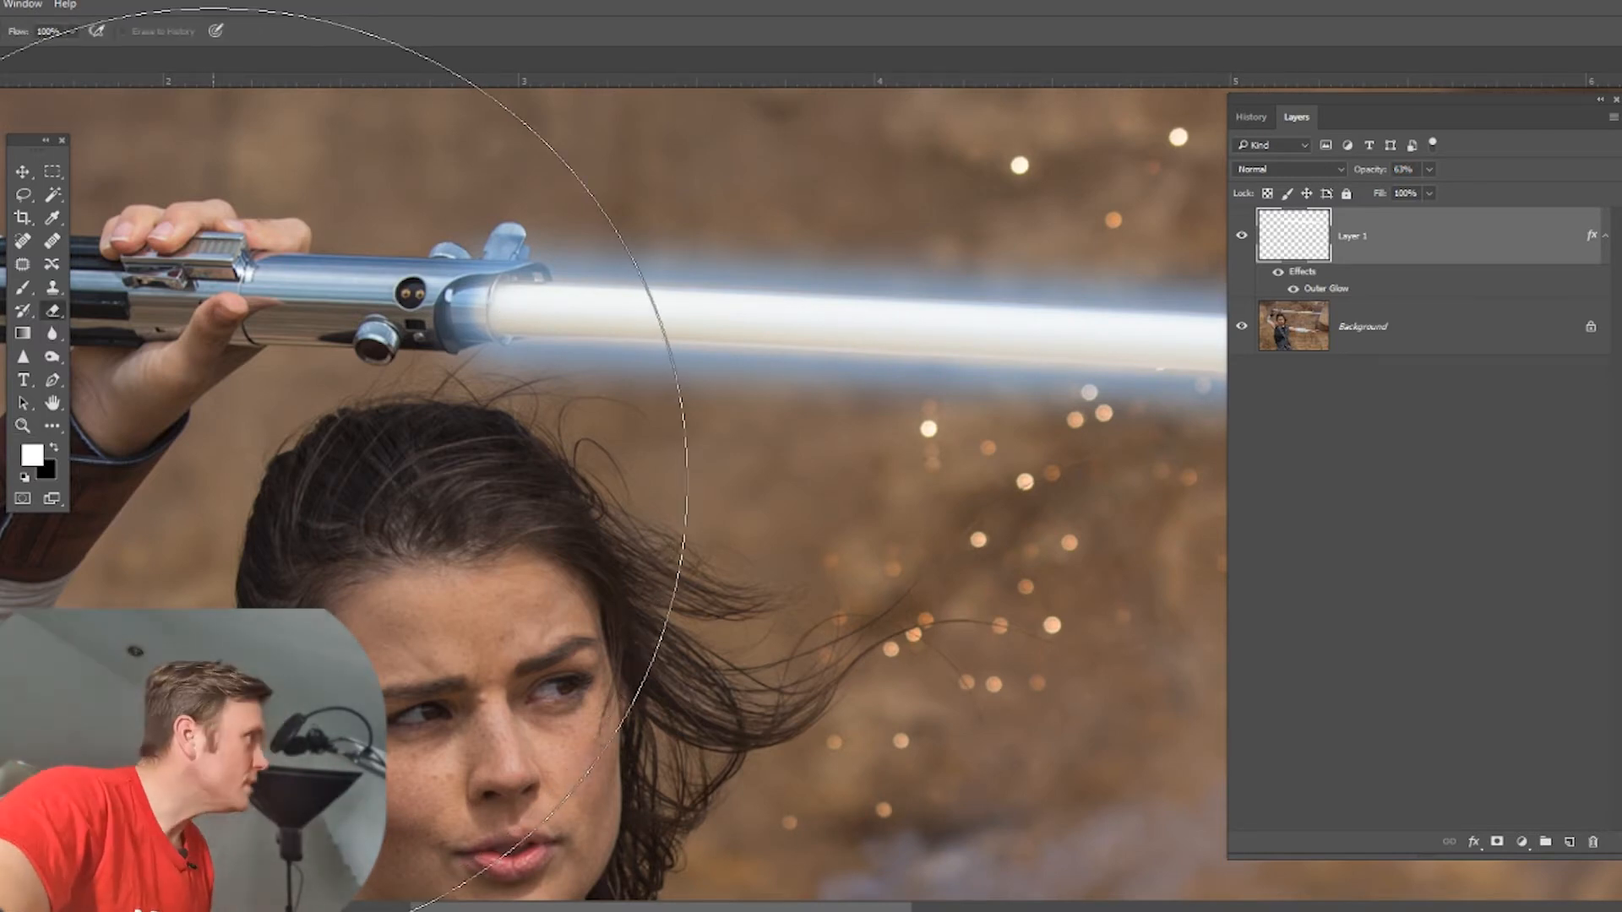
key(bracketleft)
key(bracketleft)
key(bracketleft)
key(bracketleft)
key(bracketleft)
key(bracketleft)
key(bracketleft)
key(bracketleft)
key(bracketleft)
key(bracketleft)
key(bracketleft)
key(bracketleft)
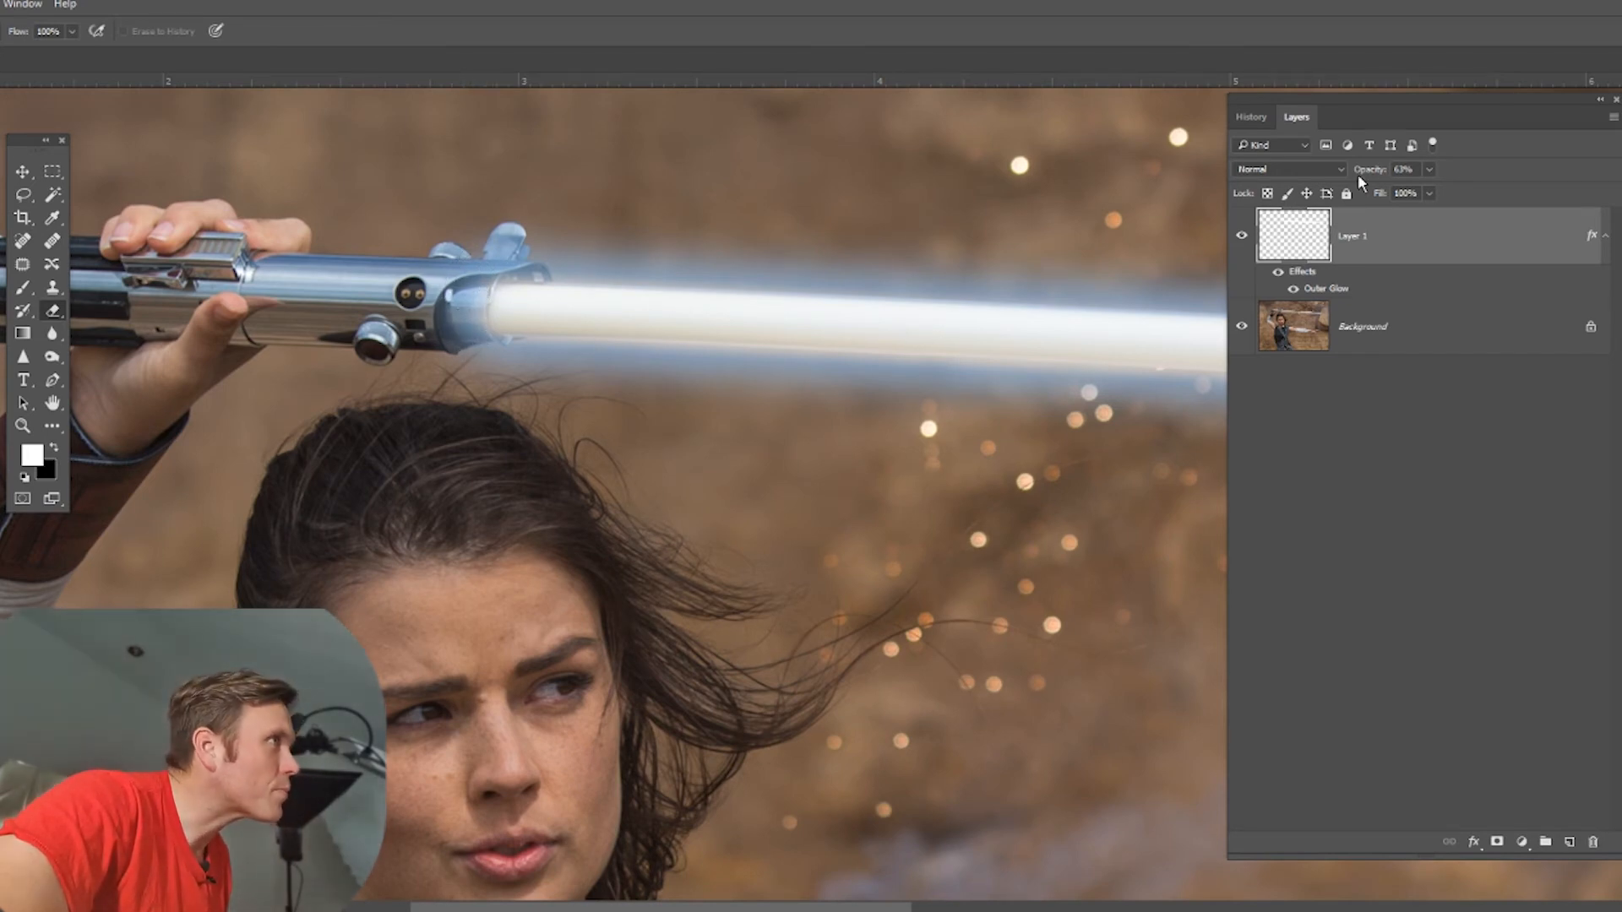
key(Return)
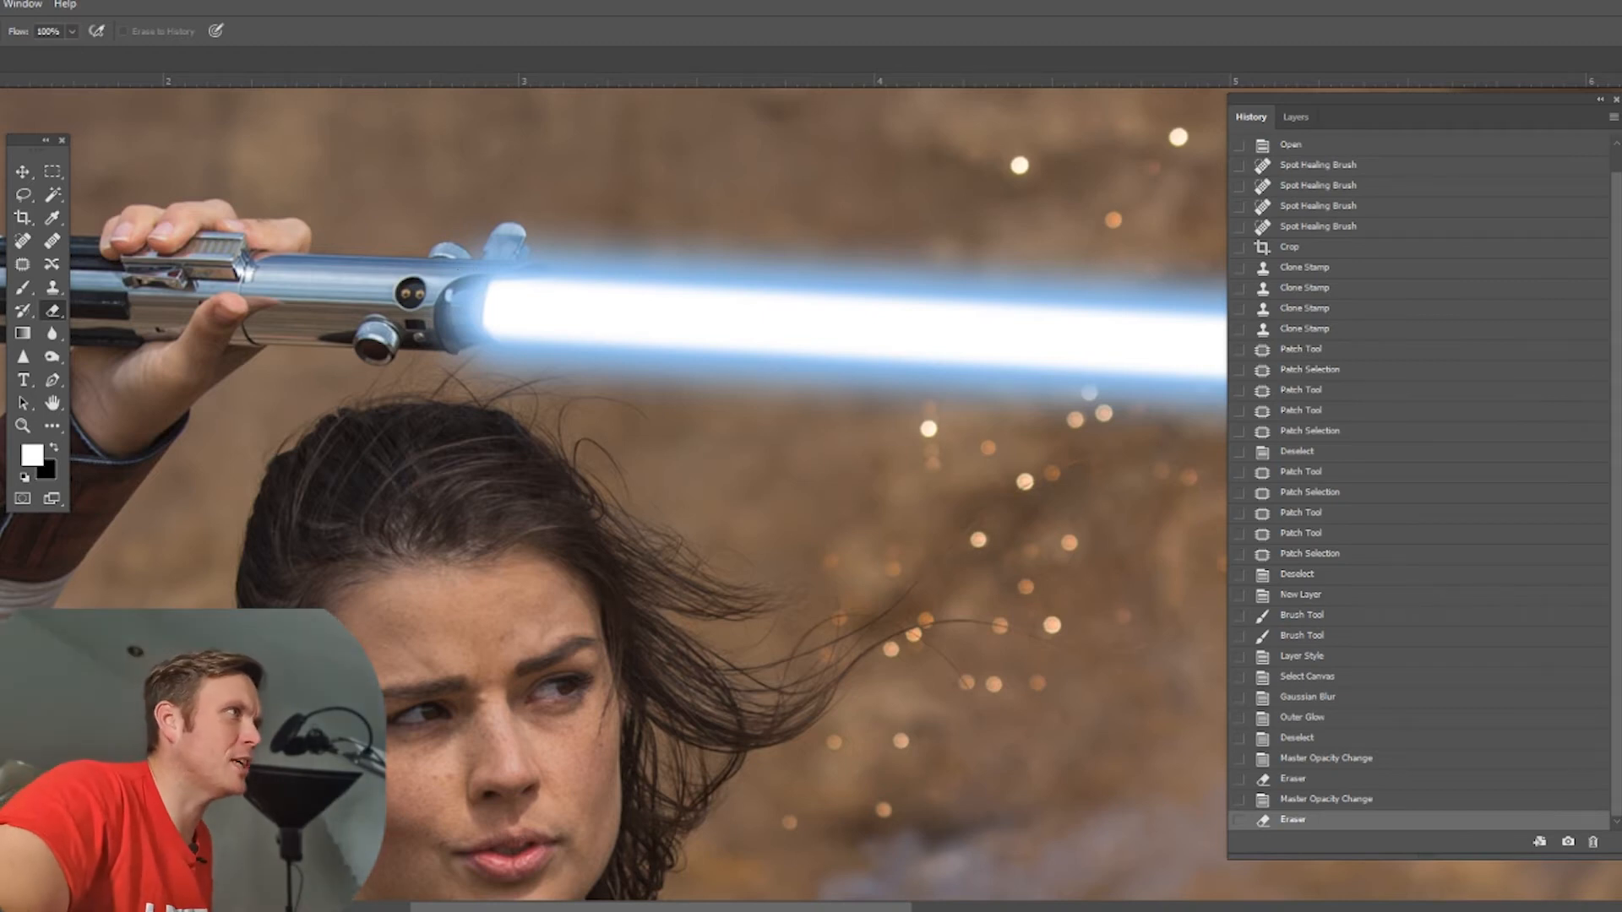
Step: Make the Background layer active for further editing of the photo
click(1296, 117)
click(1403, 326)
key(z)
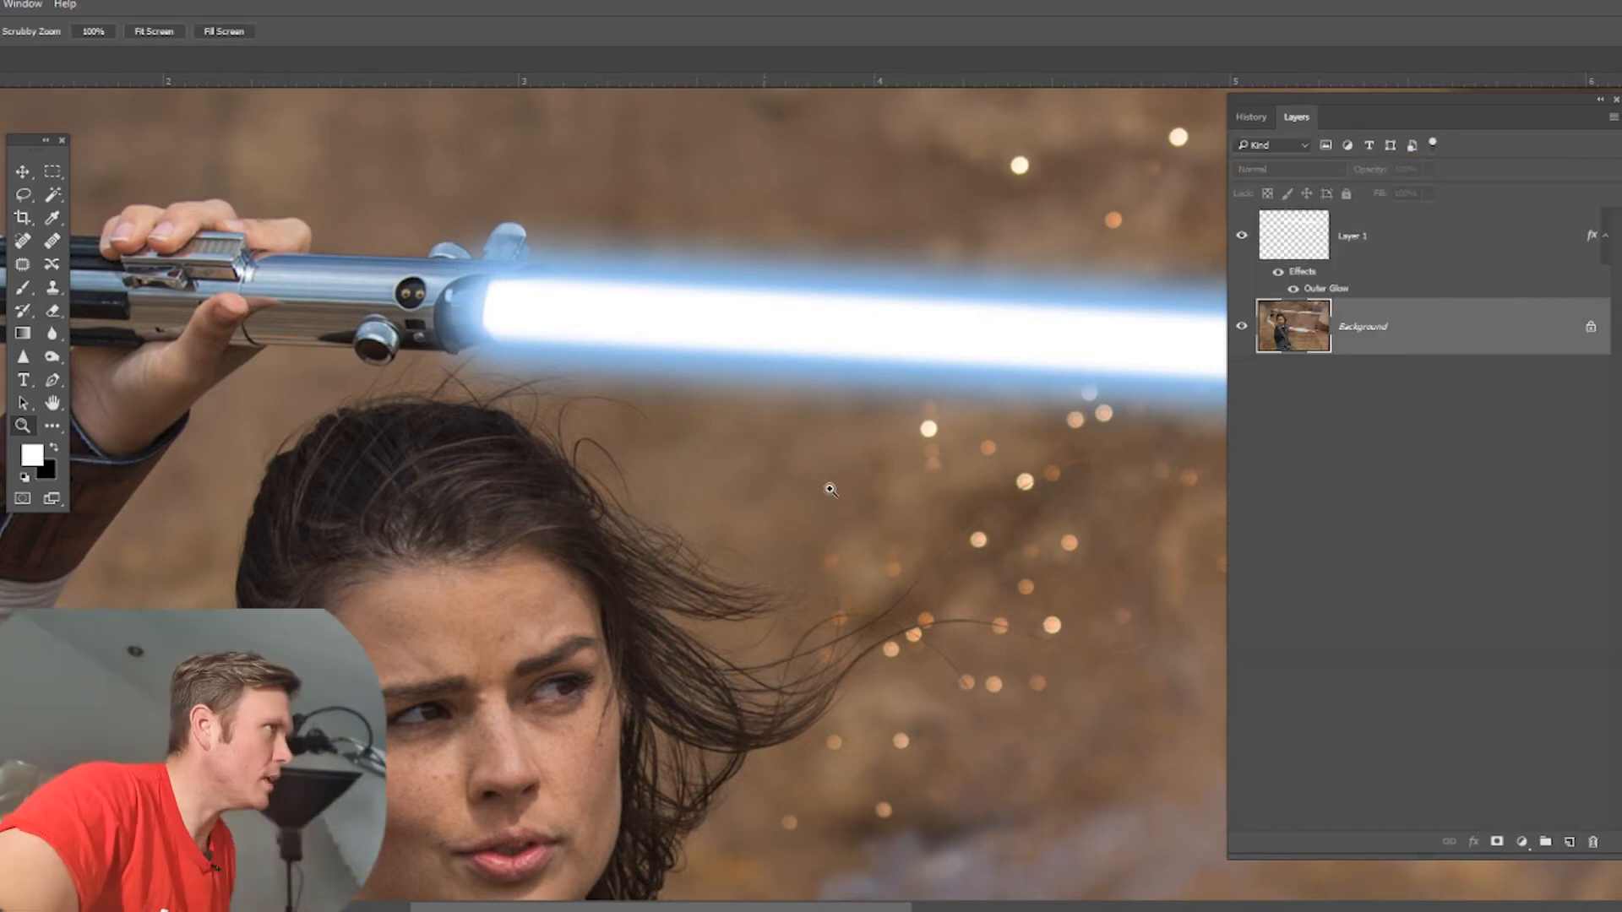
Step: Compare the whole photo with and without the glowing blade by toggling the blade layer's visibility
drag(620, 652, 657, 248)
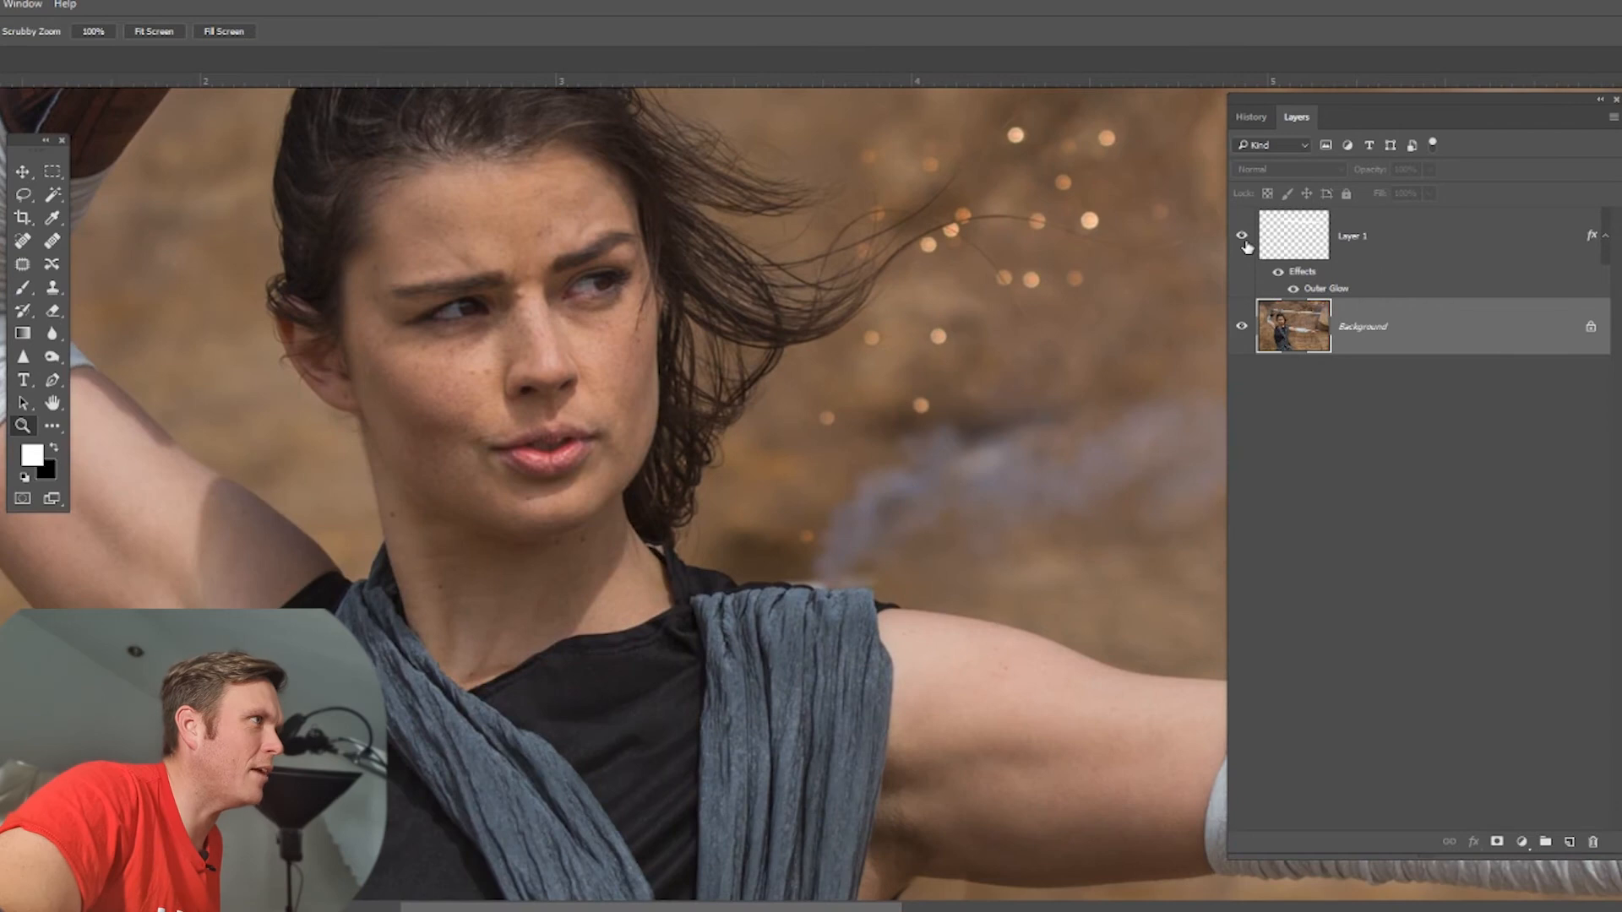
key(ctrl+minus)
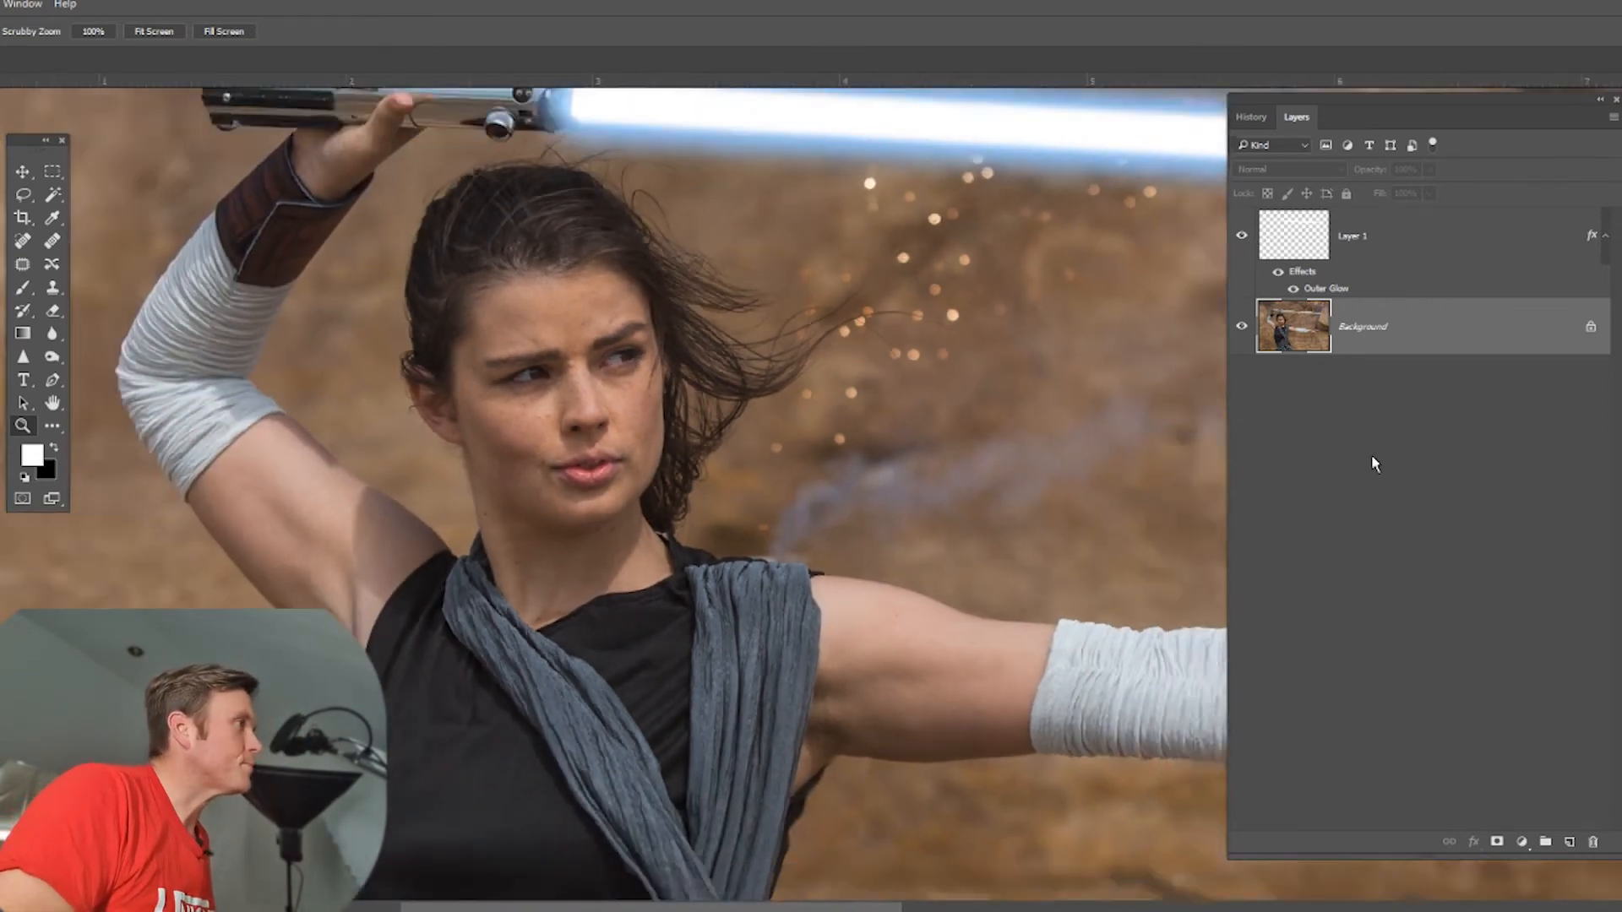
key(ctrl+minus)
key(ctrl+minus)
key(ctrl+minus)
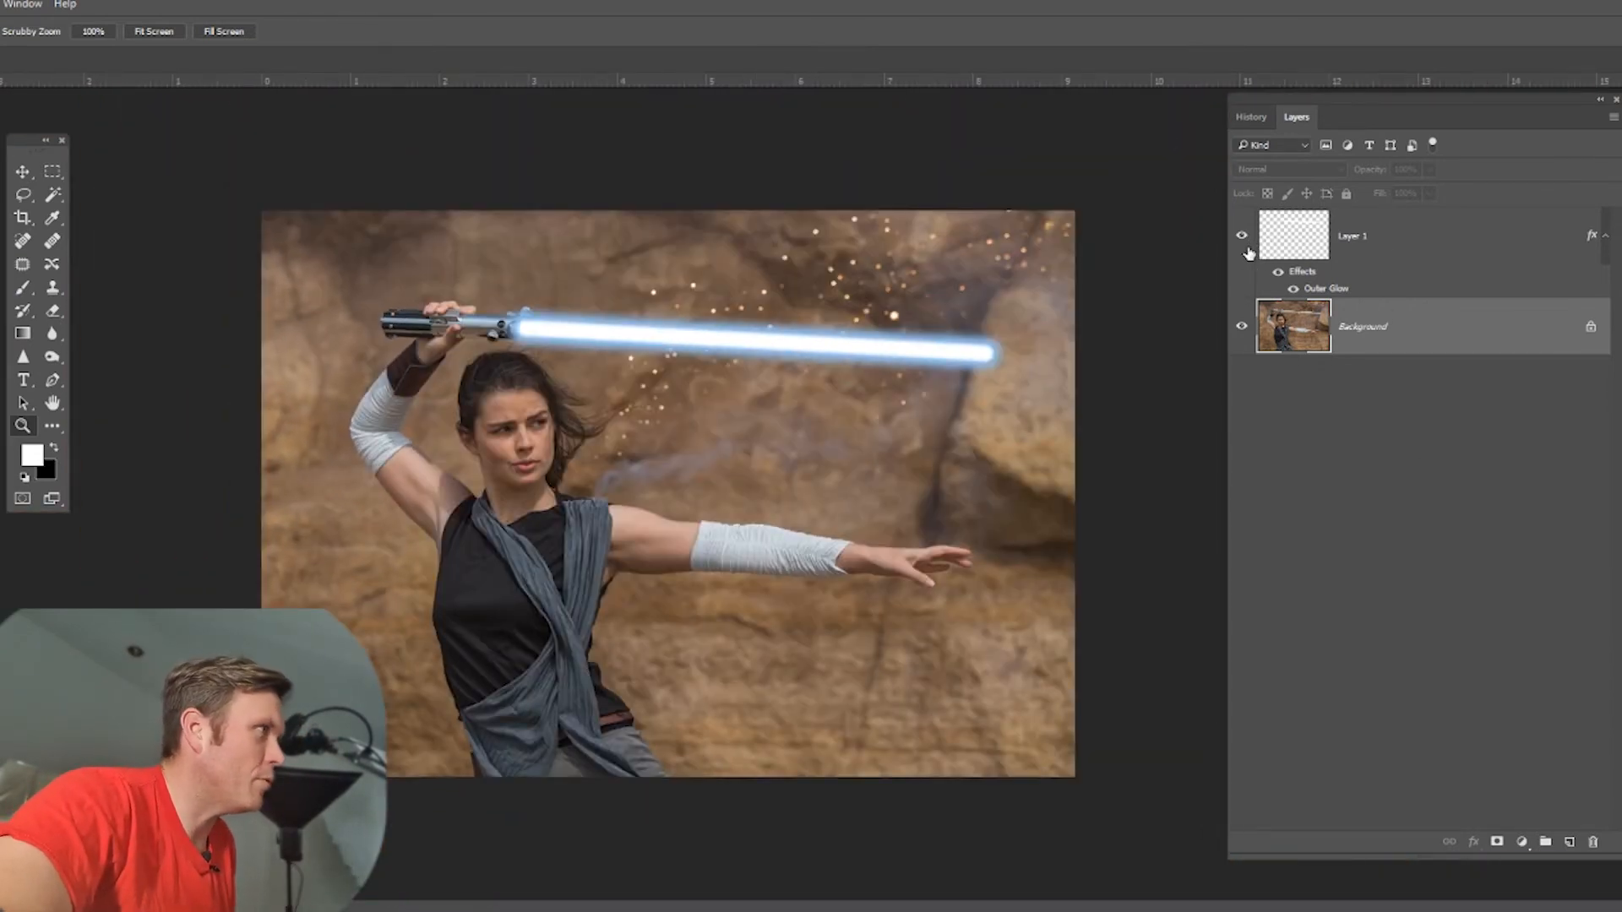
click(1244, 240)
click(1244, 240)
click(1244, 240)
click(1244, 240)
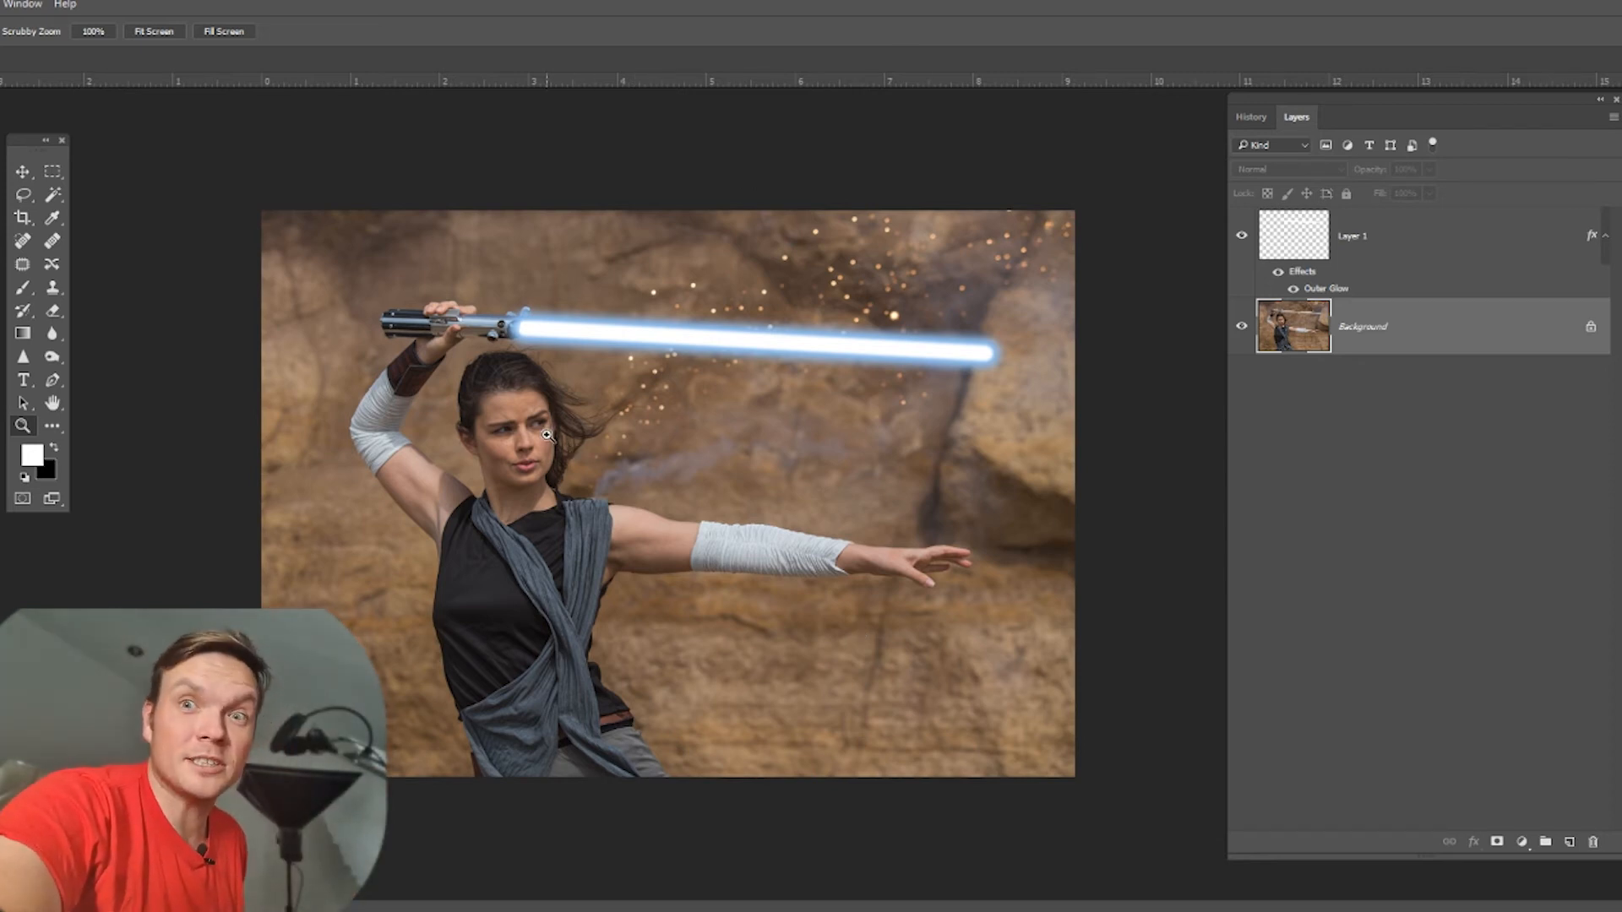
Step: Lighten the woman's eyes and the shadowed skin around them with a smaller Dodge brush on the Background layer
drag(548, 435, 798, 460)
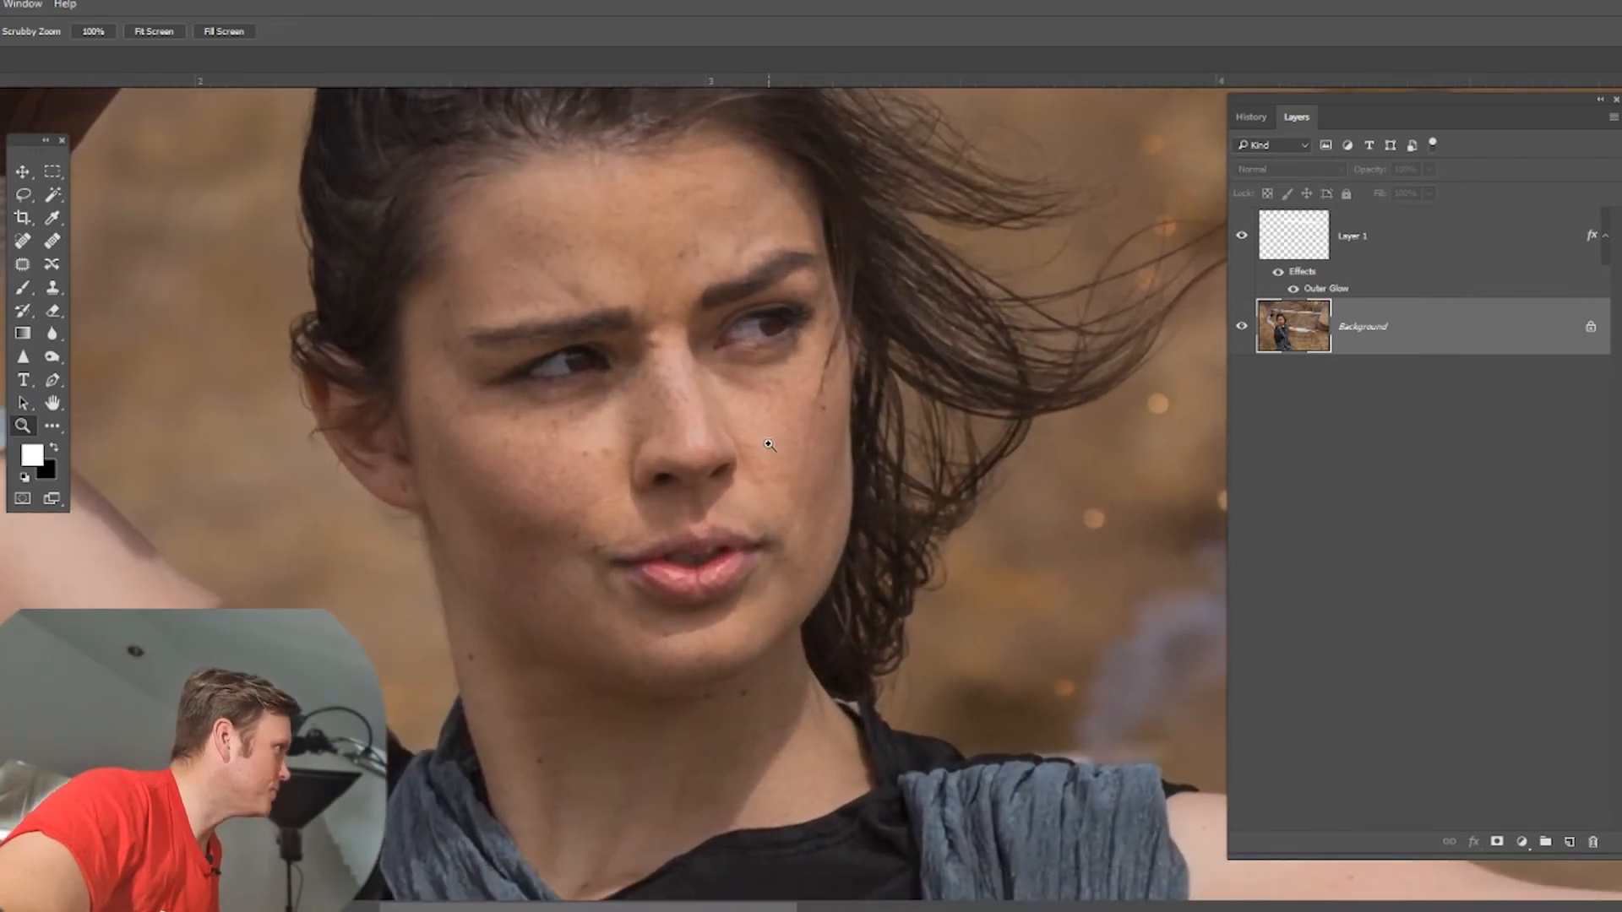
right_click(63, 352)
click(118, 356)
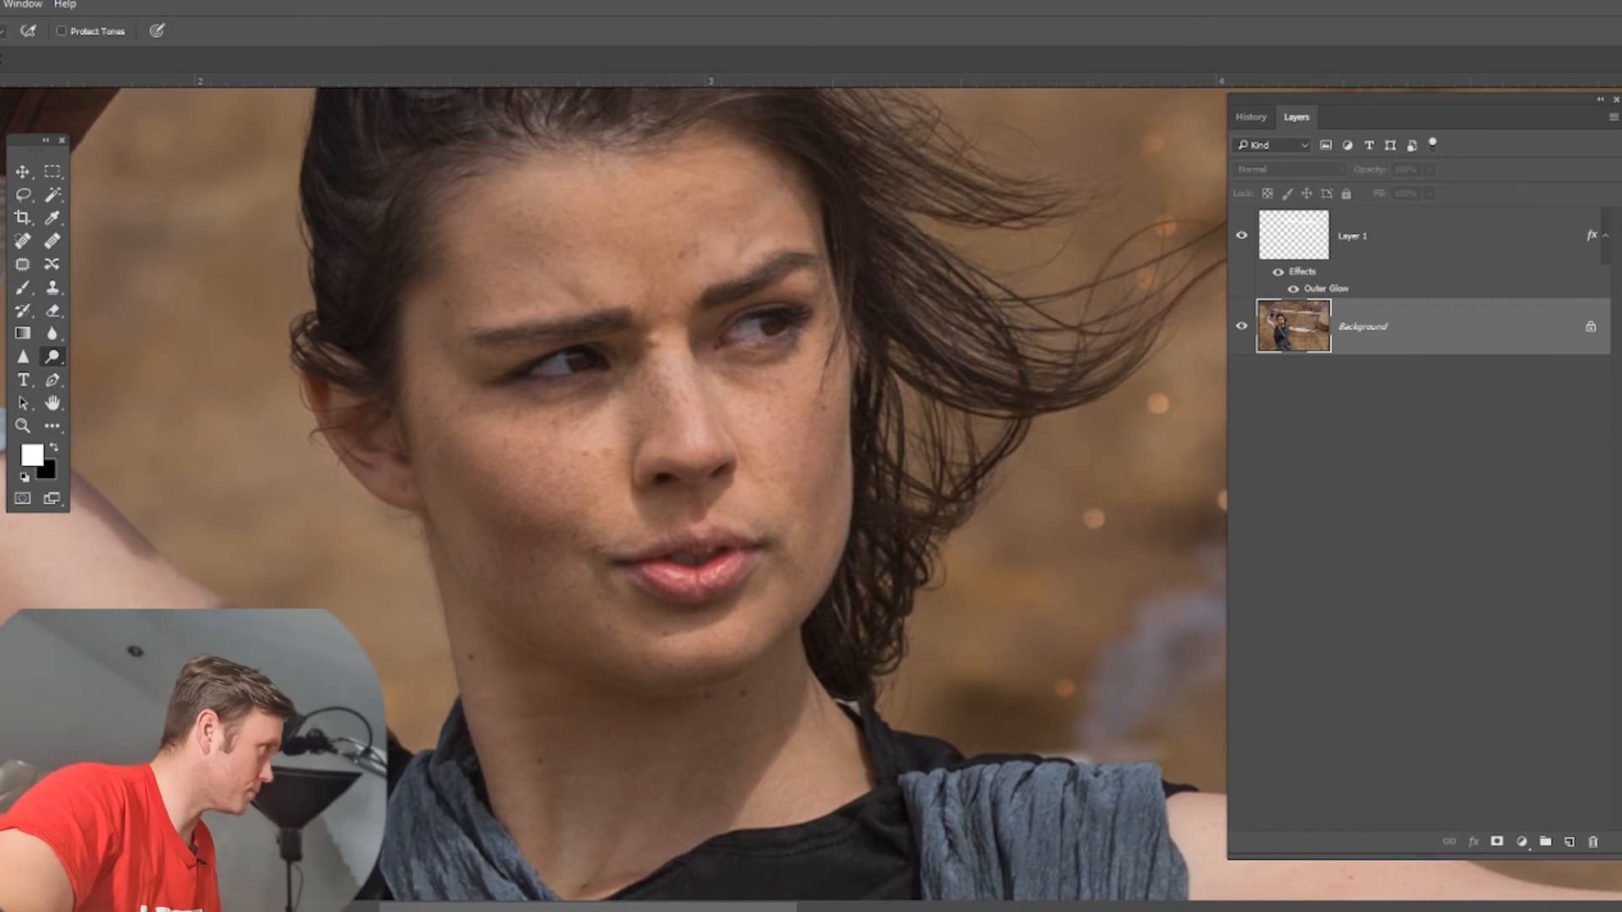
key(bracketleft)
key(bracketleft)
key(bracketleft)
key(bracketleft)
key(bracketleft)
key(bracketleft)
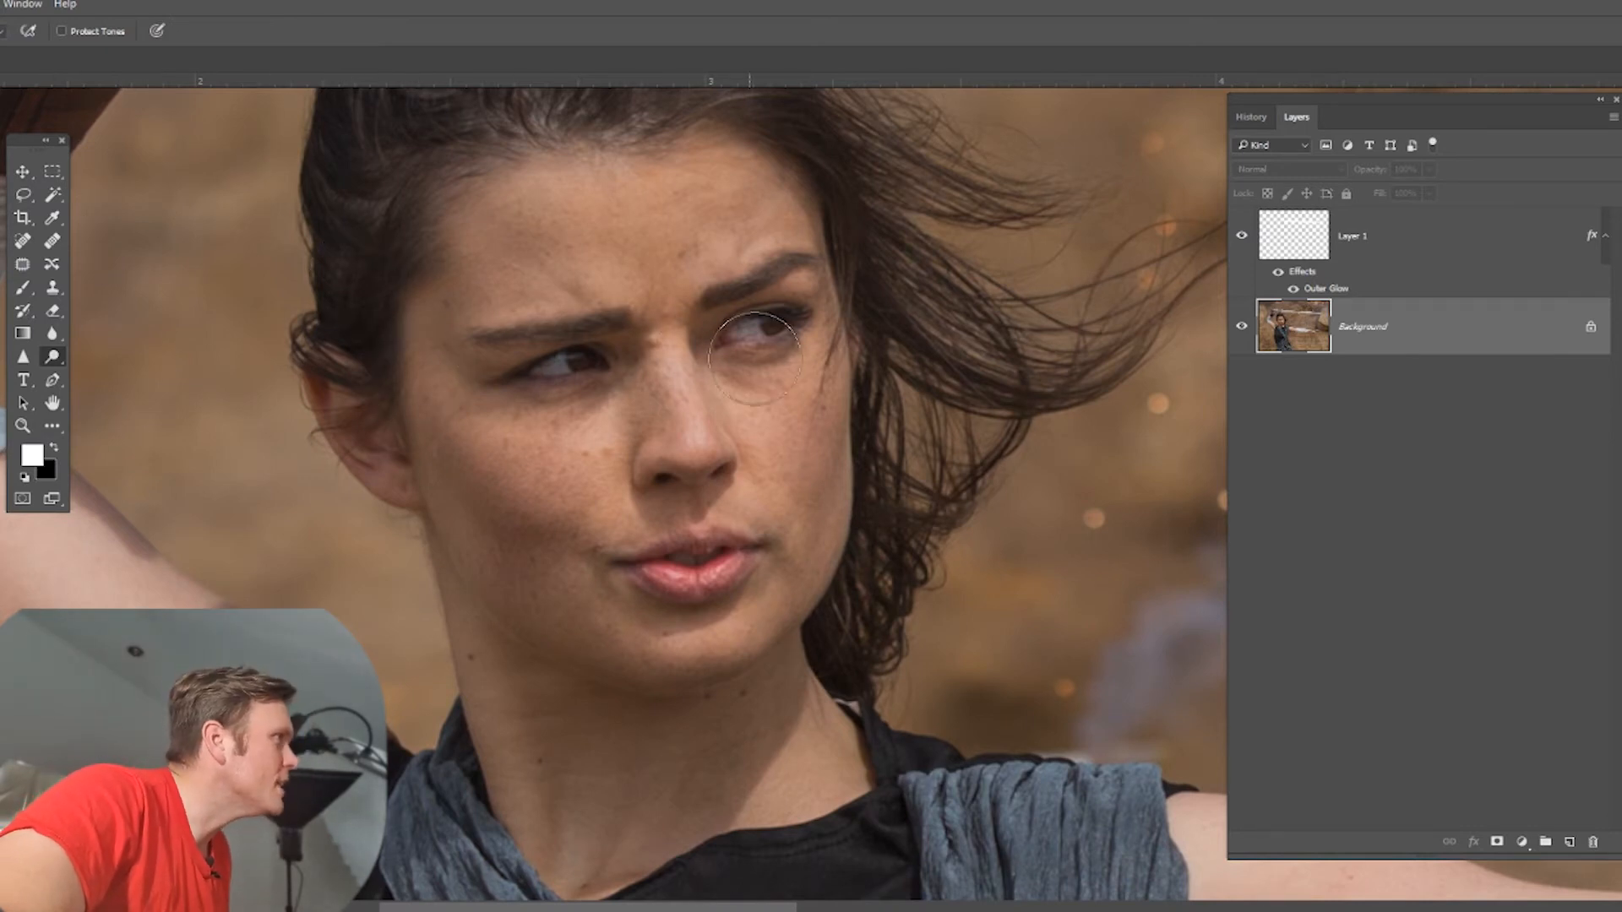
click(23, 425)
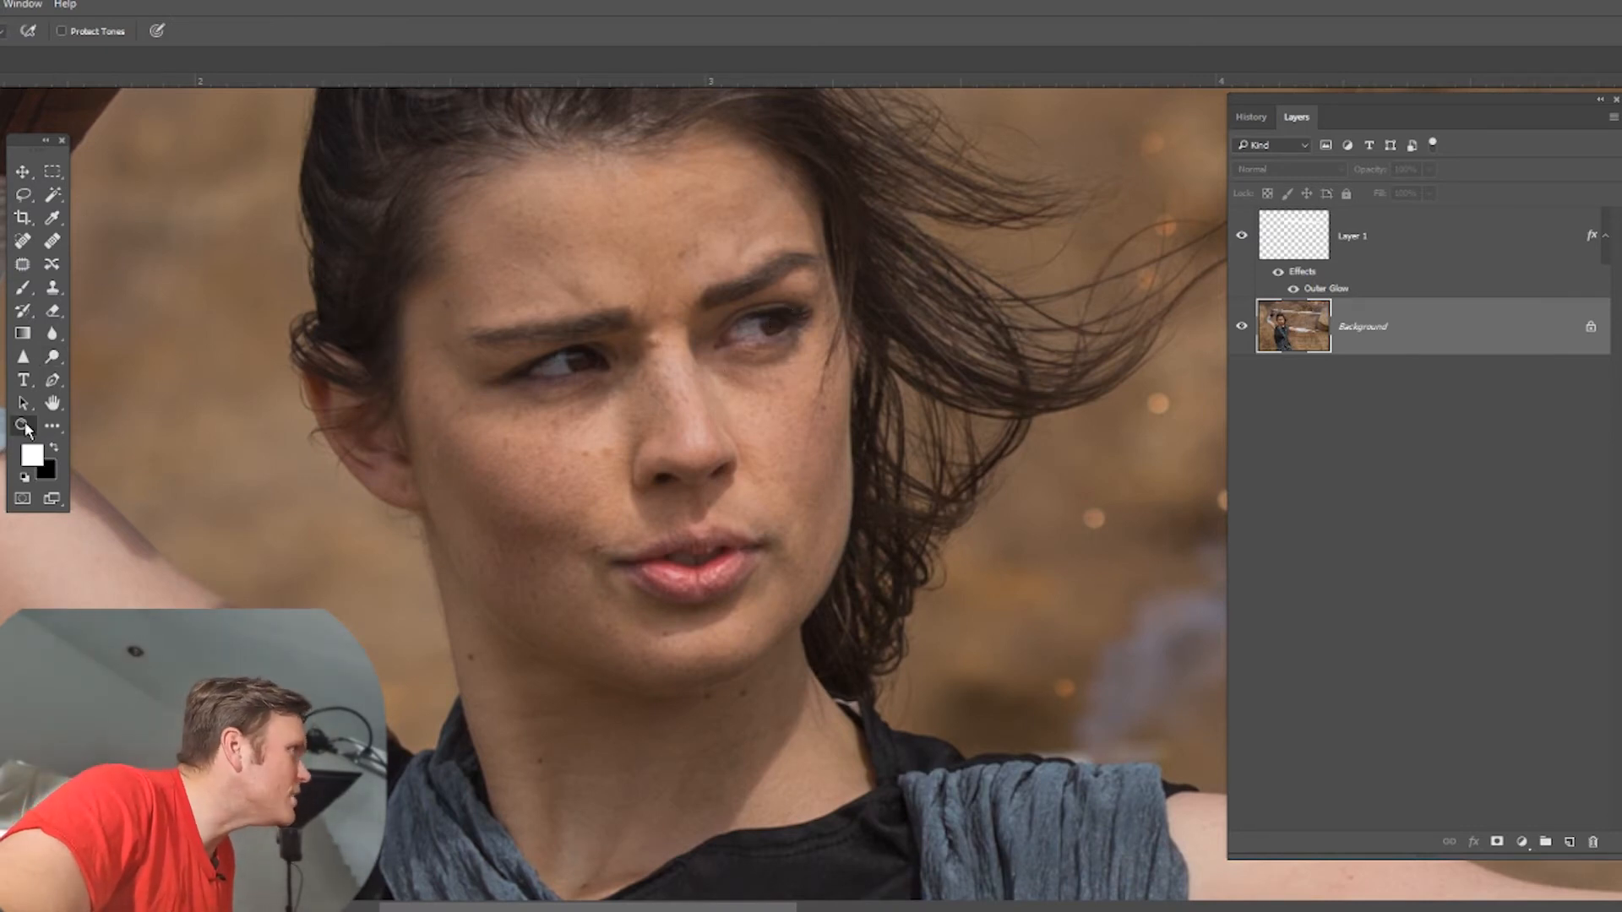
click(766, 367)
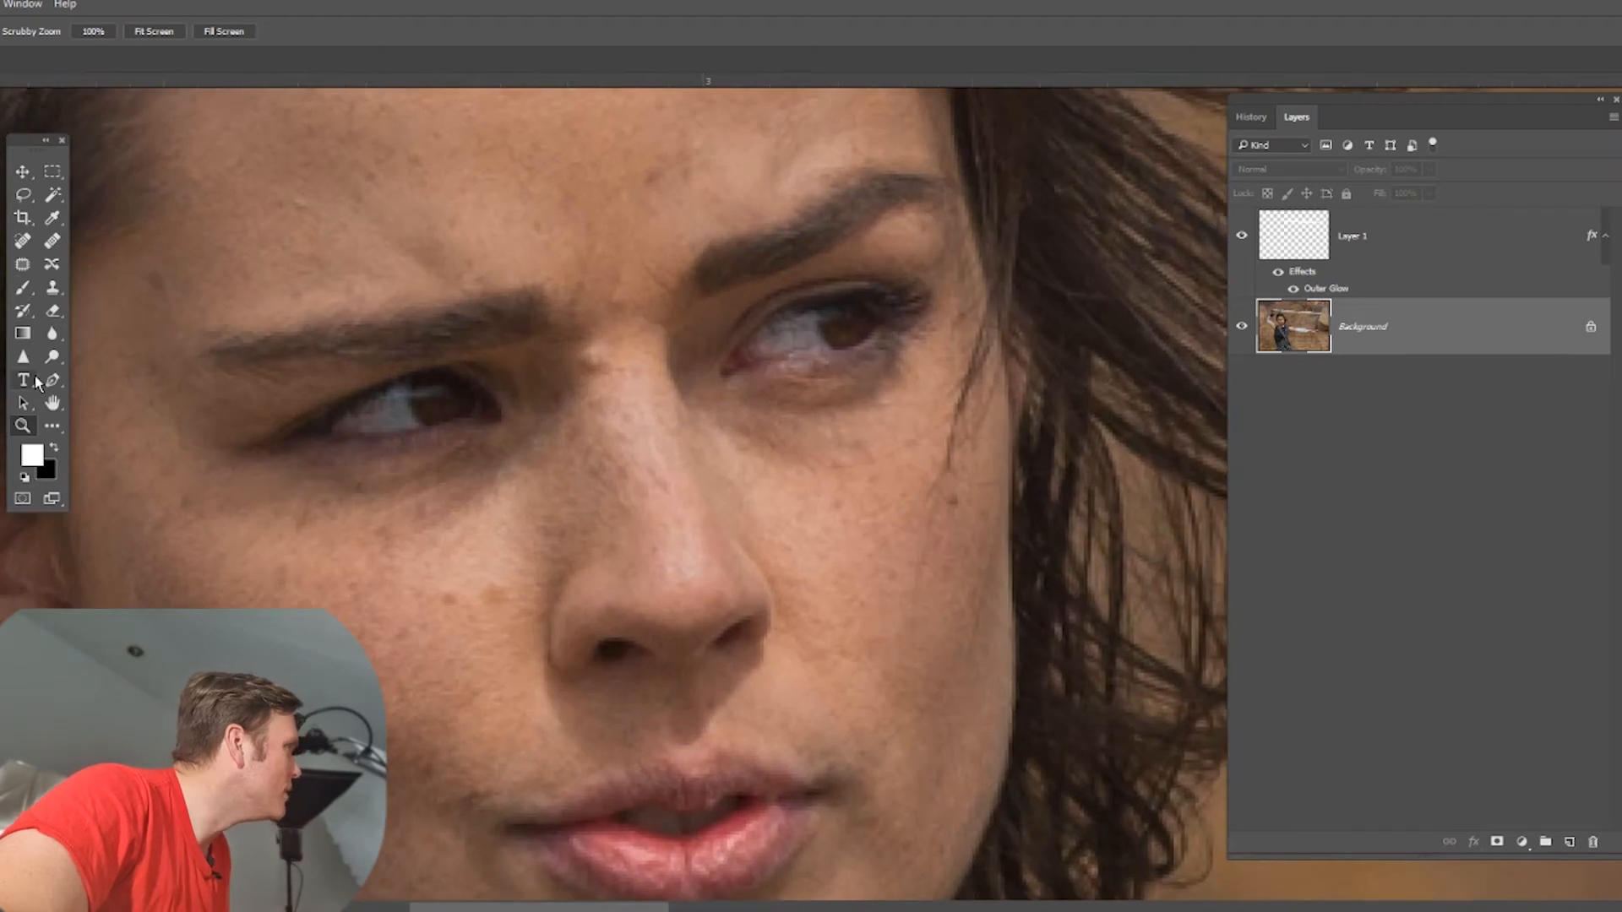
click(51, 356)
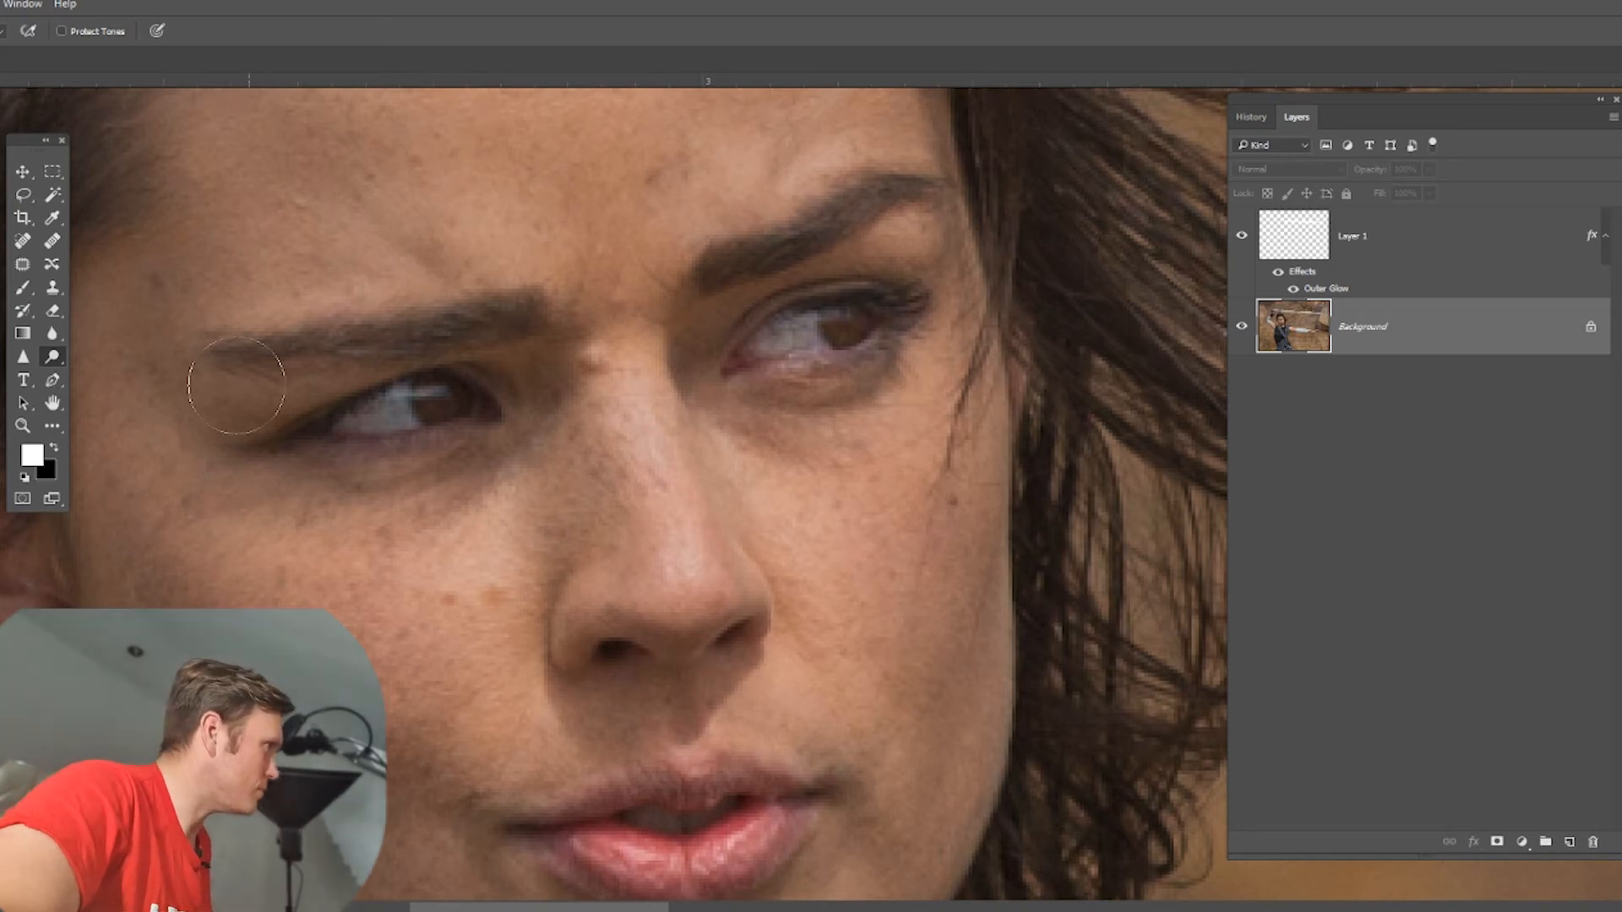
Step: Clone clean skin over the marks and creases around the eyes with a smaller Clone Stamp, and lighten the face further with the Dodge tool
click(53, 289)
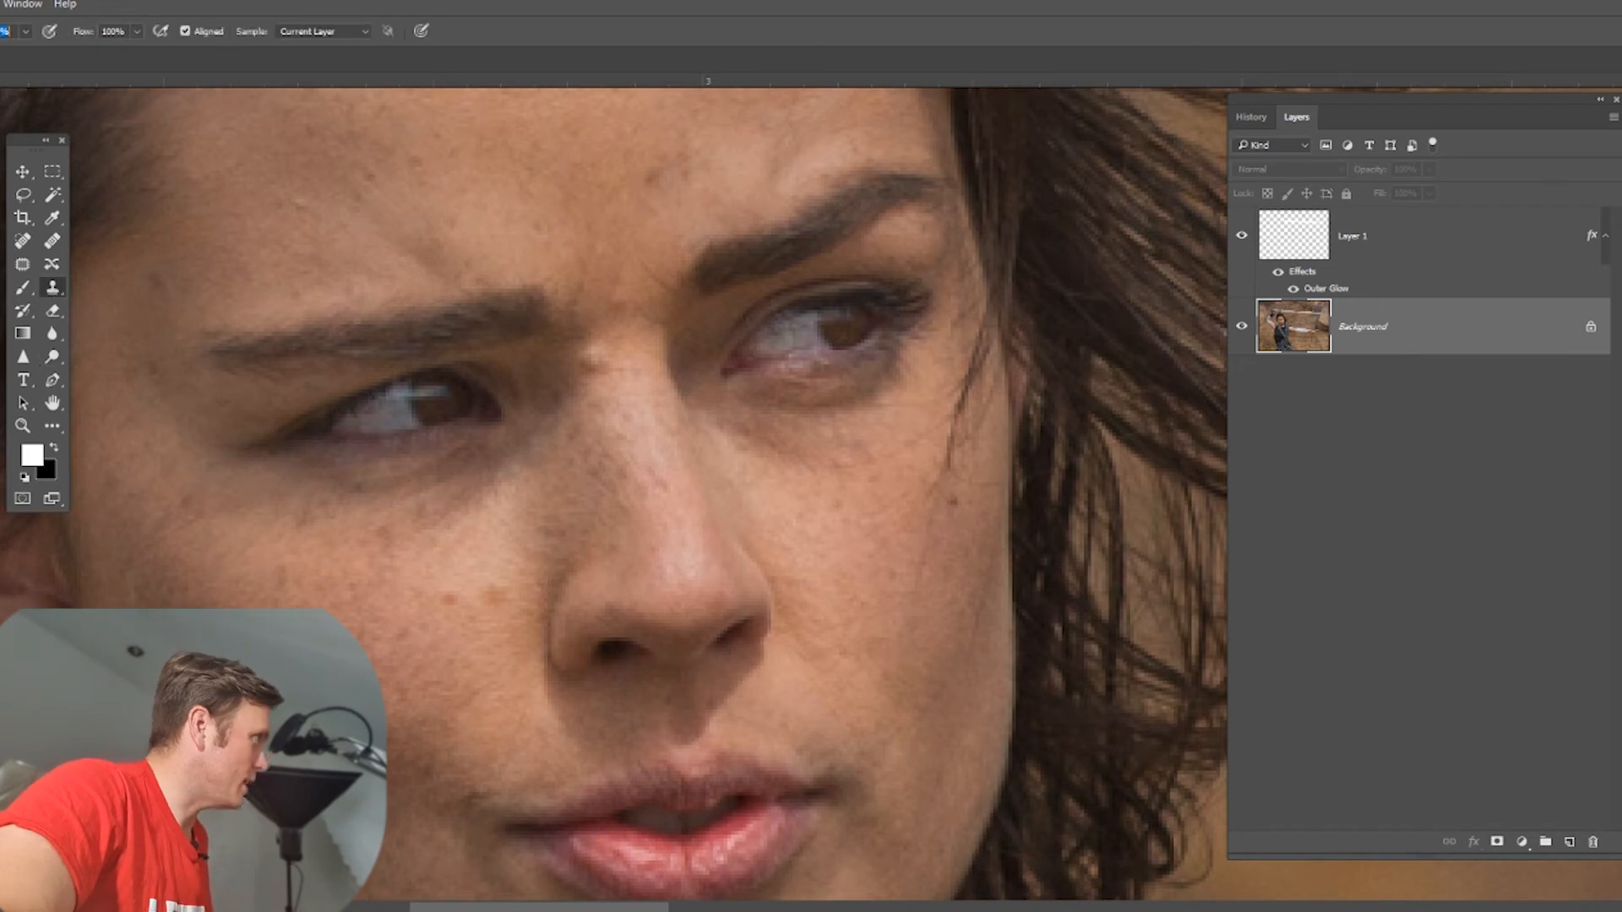
key(Return)
key(bracketleft)
alt+click(365, 240)
click(385, 316)
key(ctrl+z)
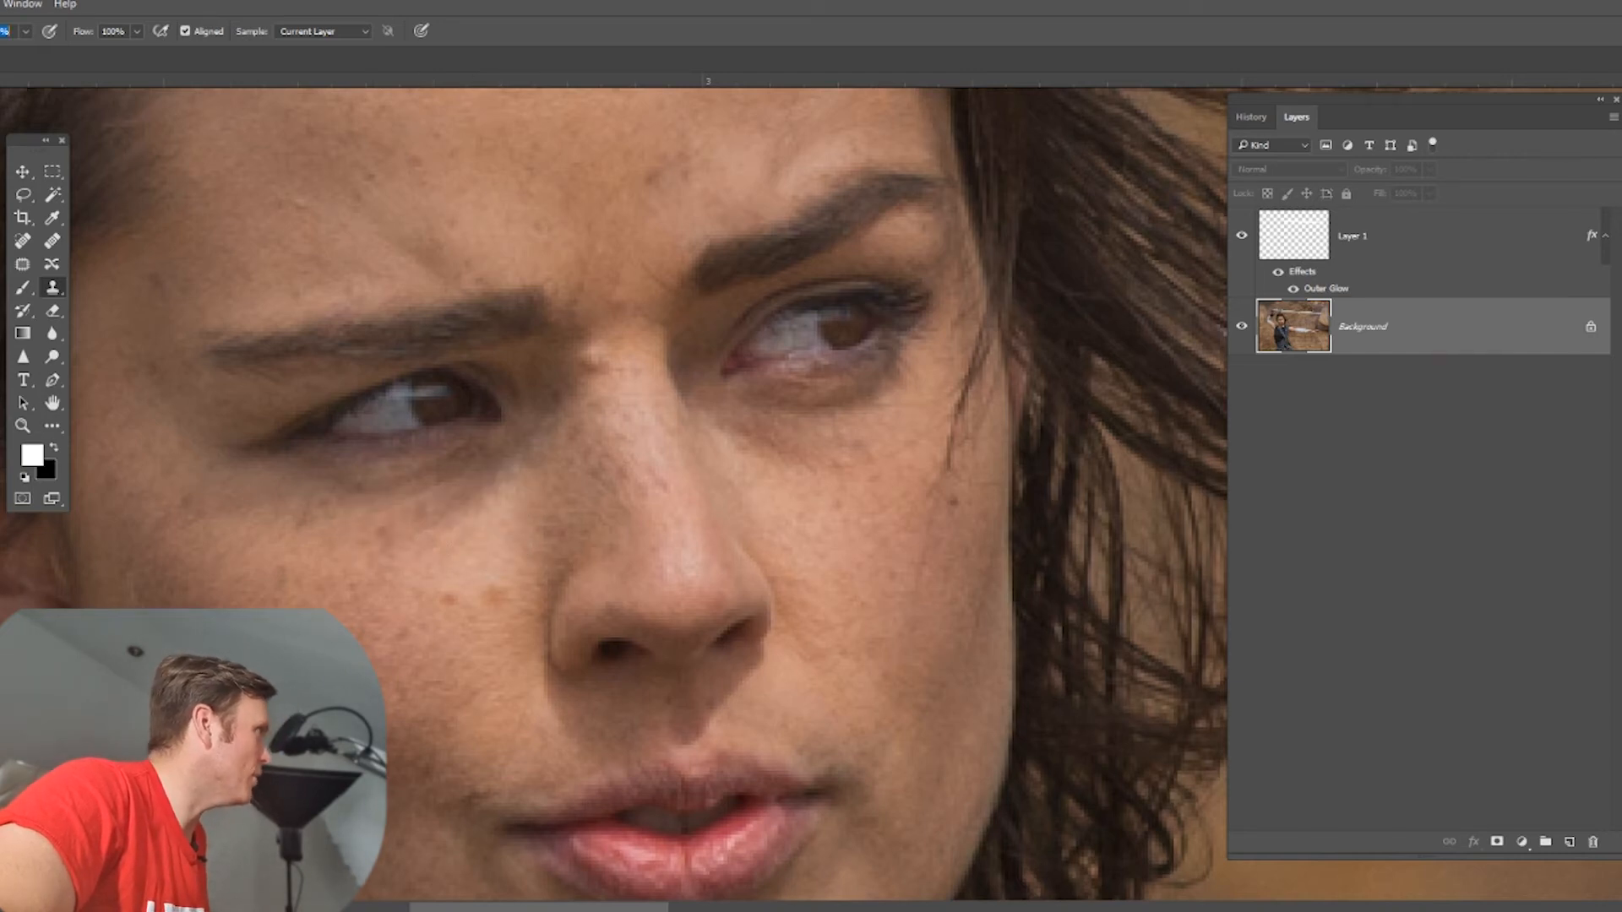
mouse_move(509, 488)
mouse_down()
mouse_move(483, 539)
mouse_move(460, 514)
mouse_up()
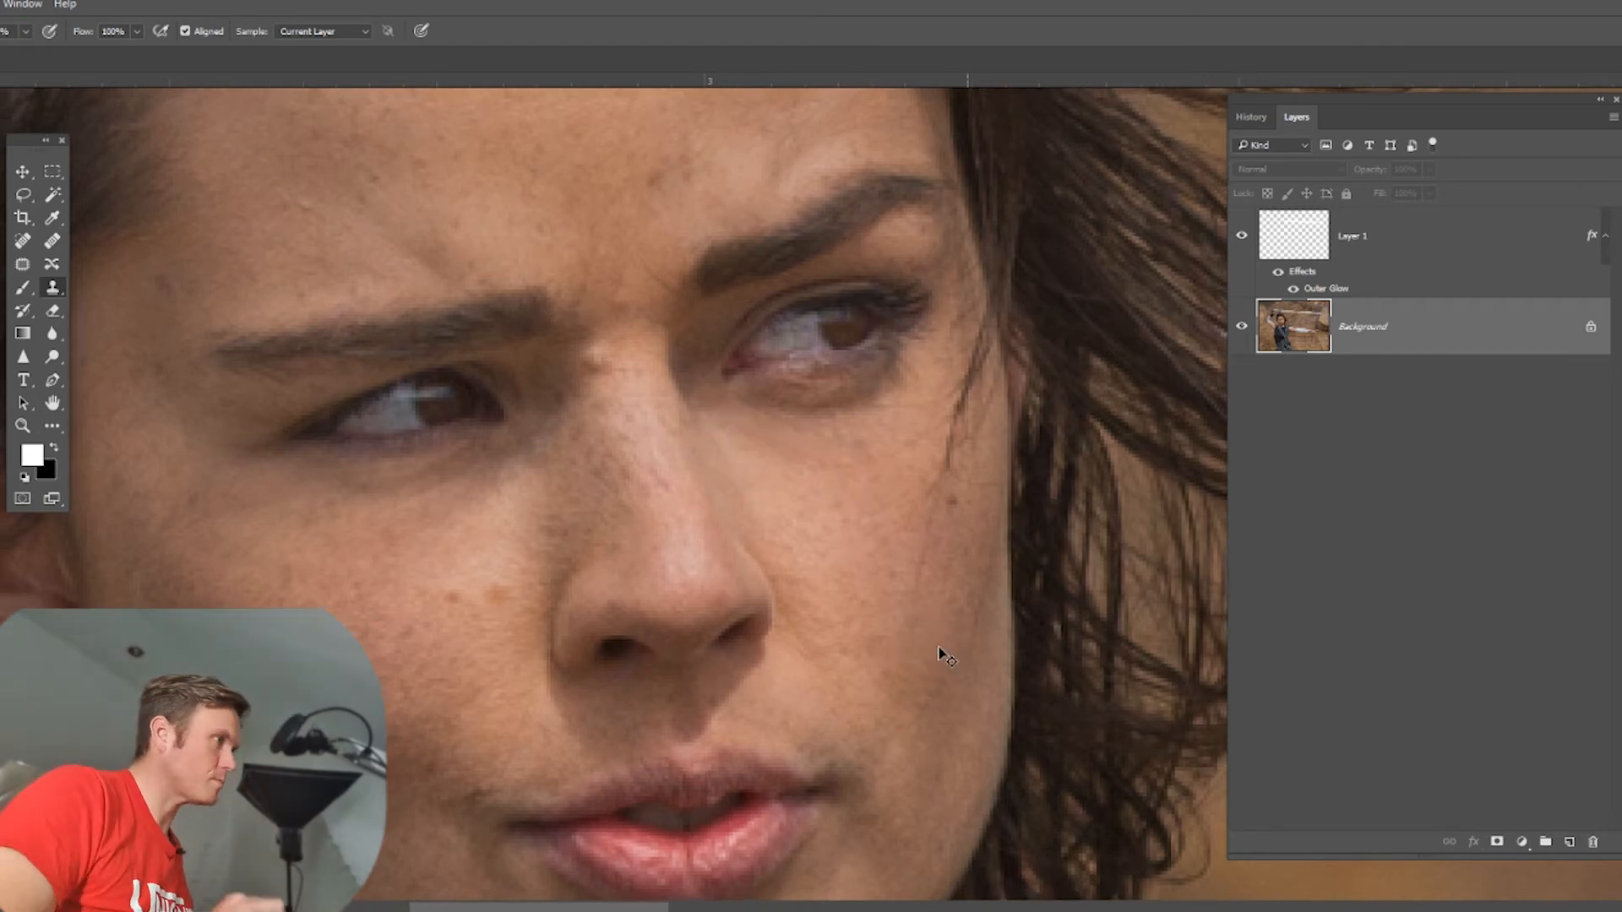
key(ctrl+minus)
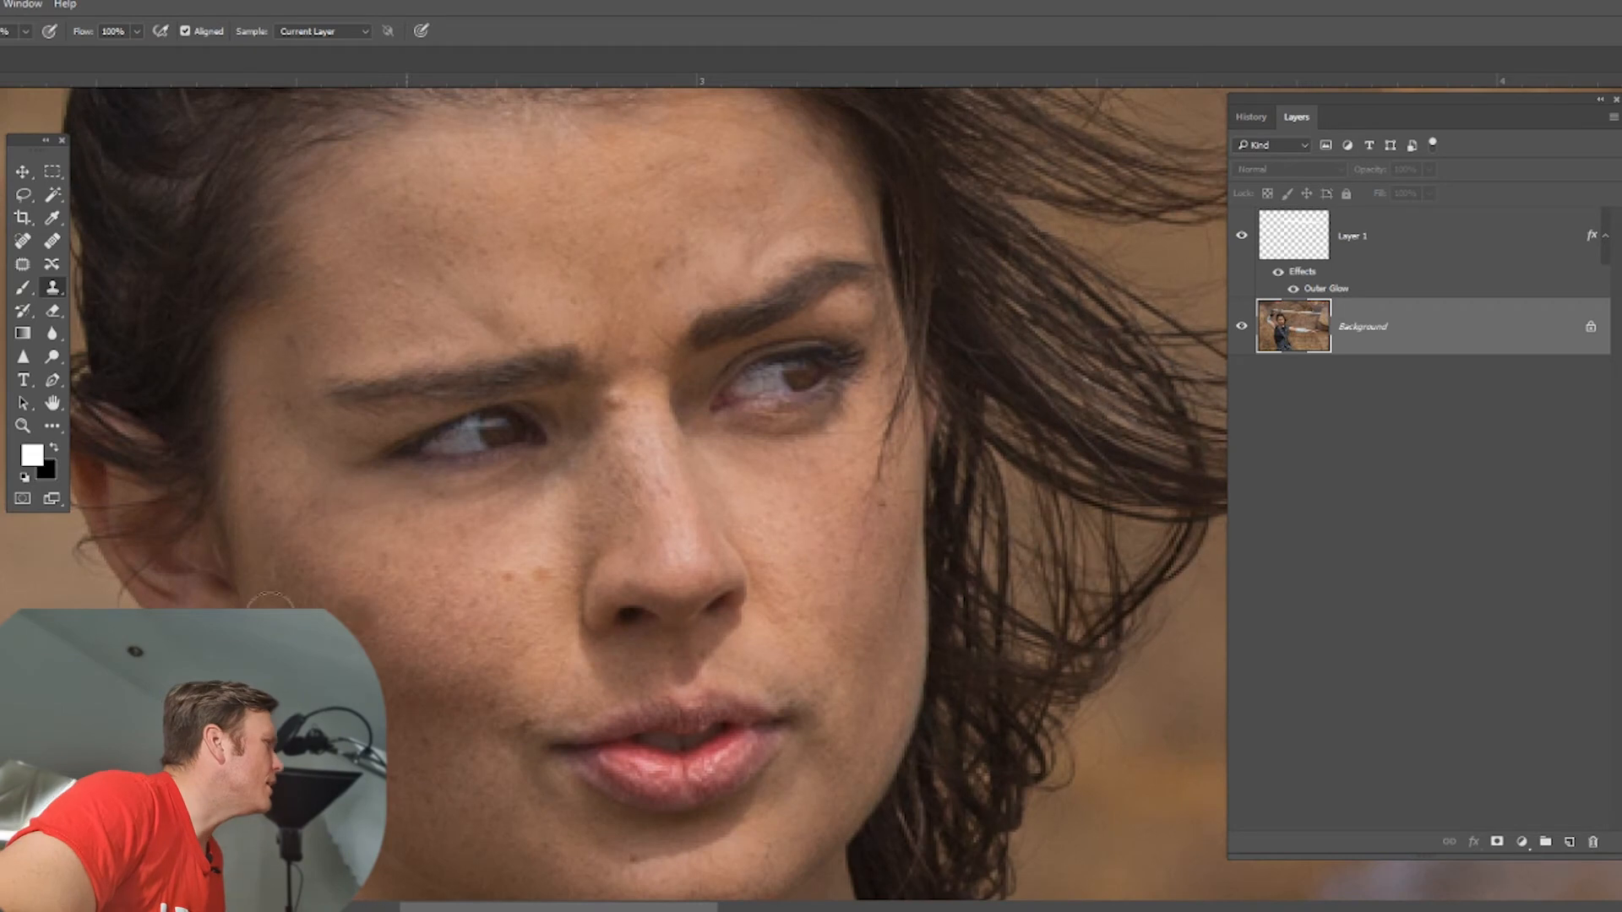
click(51, 356)
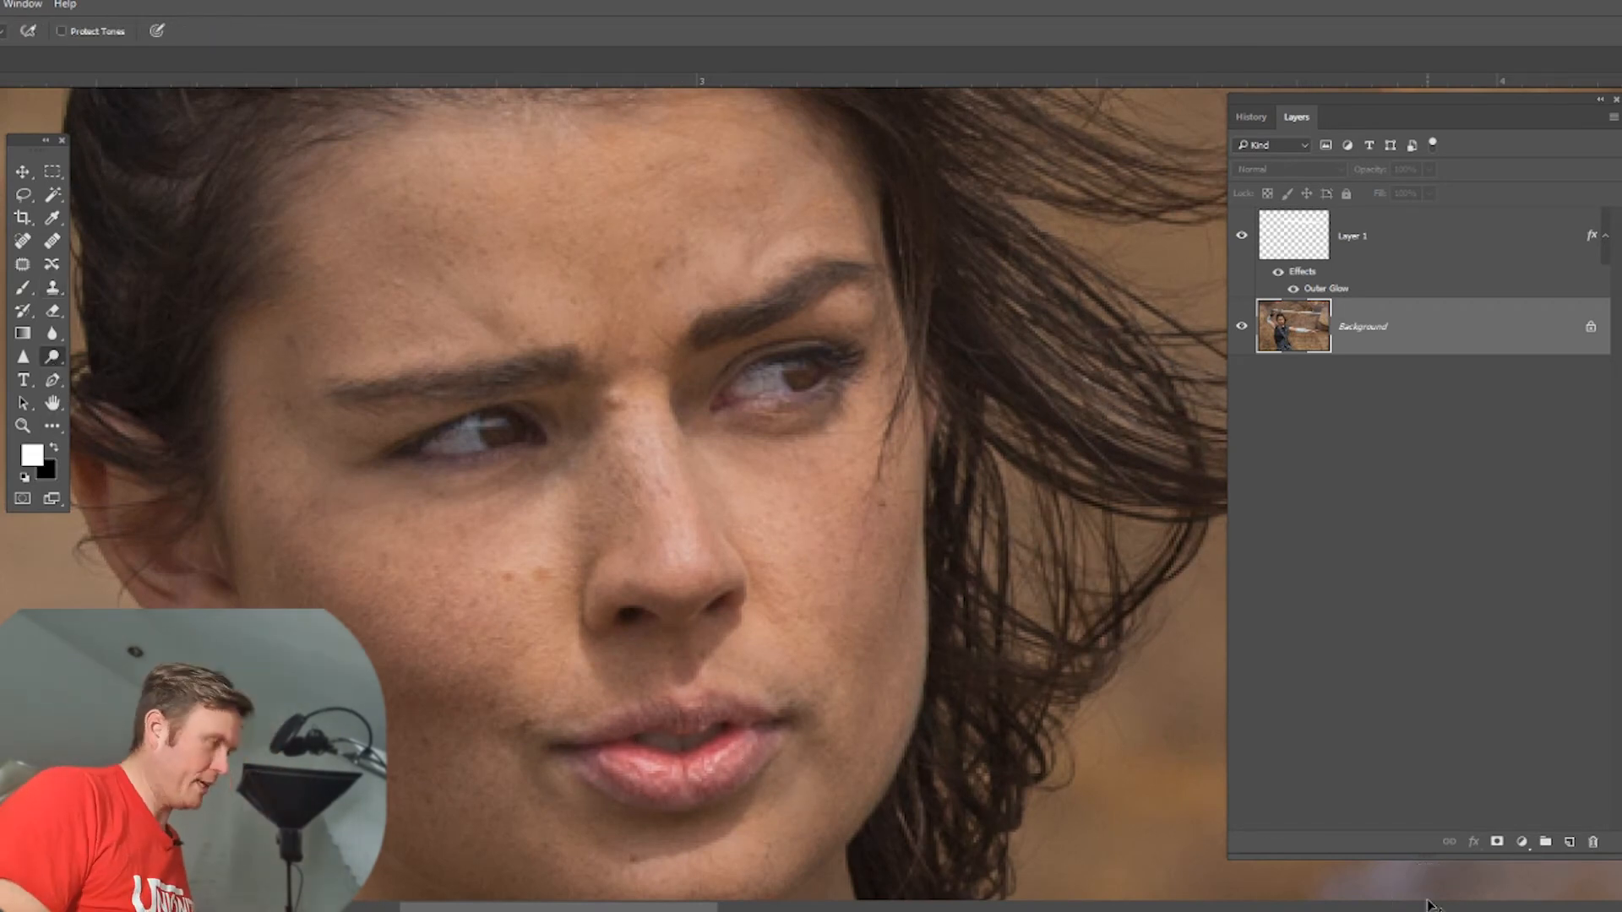
Step: Compare the face before and after the dodging and cloning by stepping between earlier history states and the latest one
key(ctrl+0)
key(ctrl+minus)
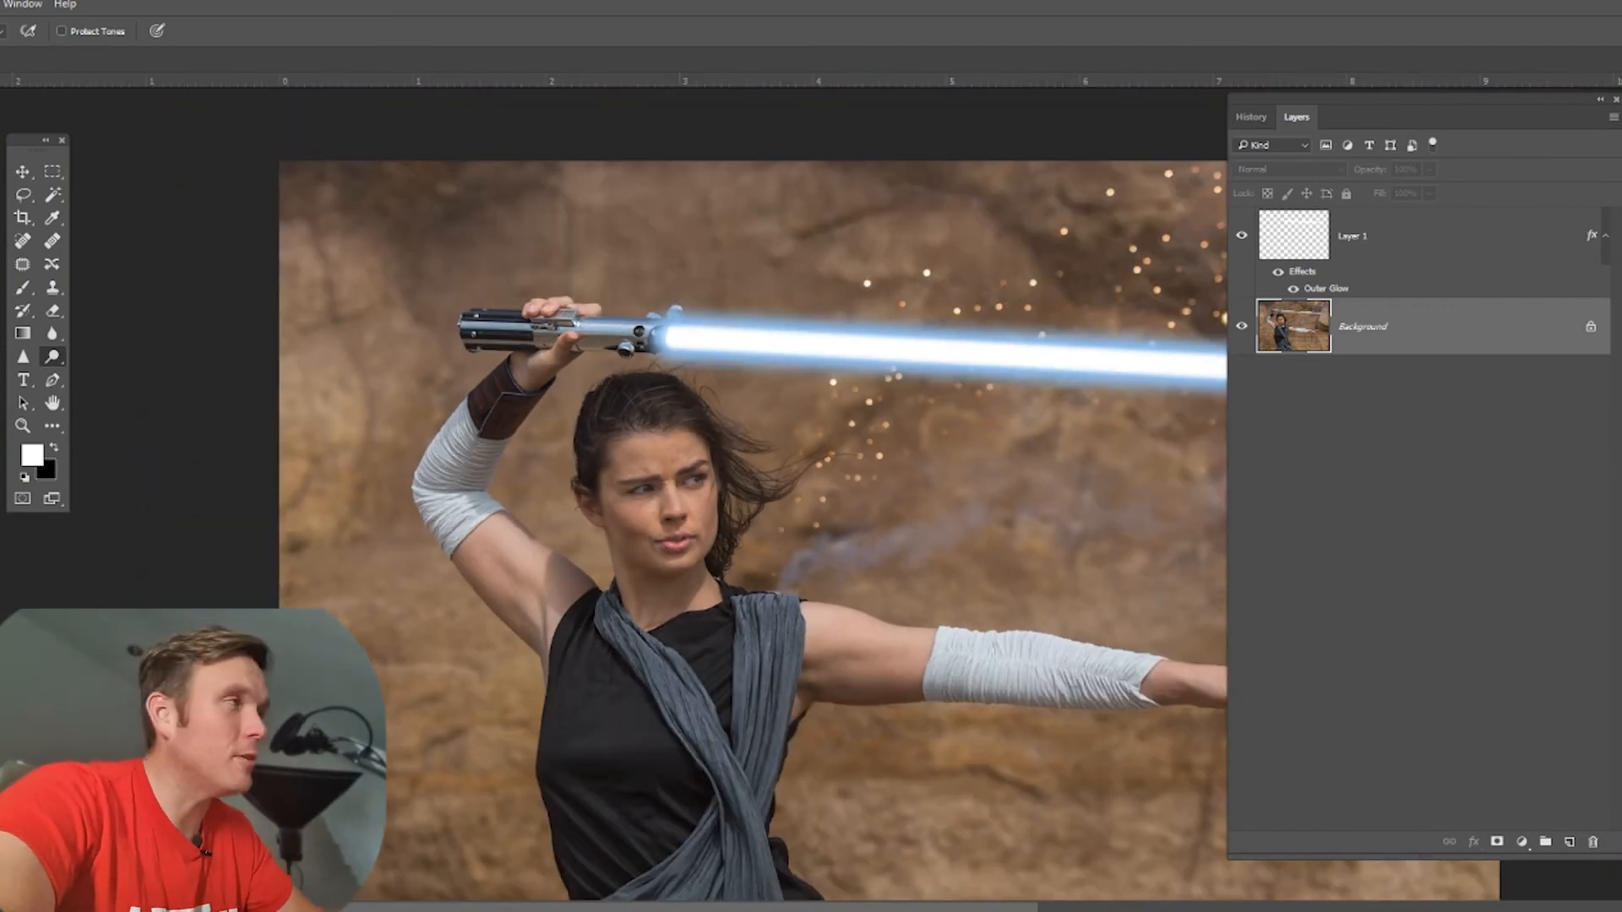
click(1248, 118)
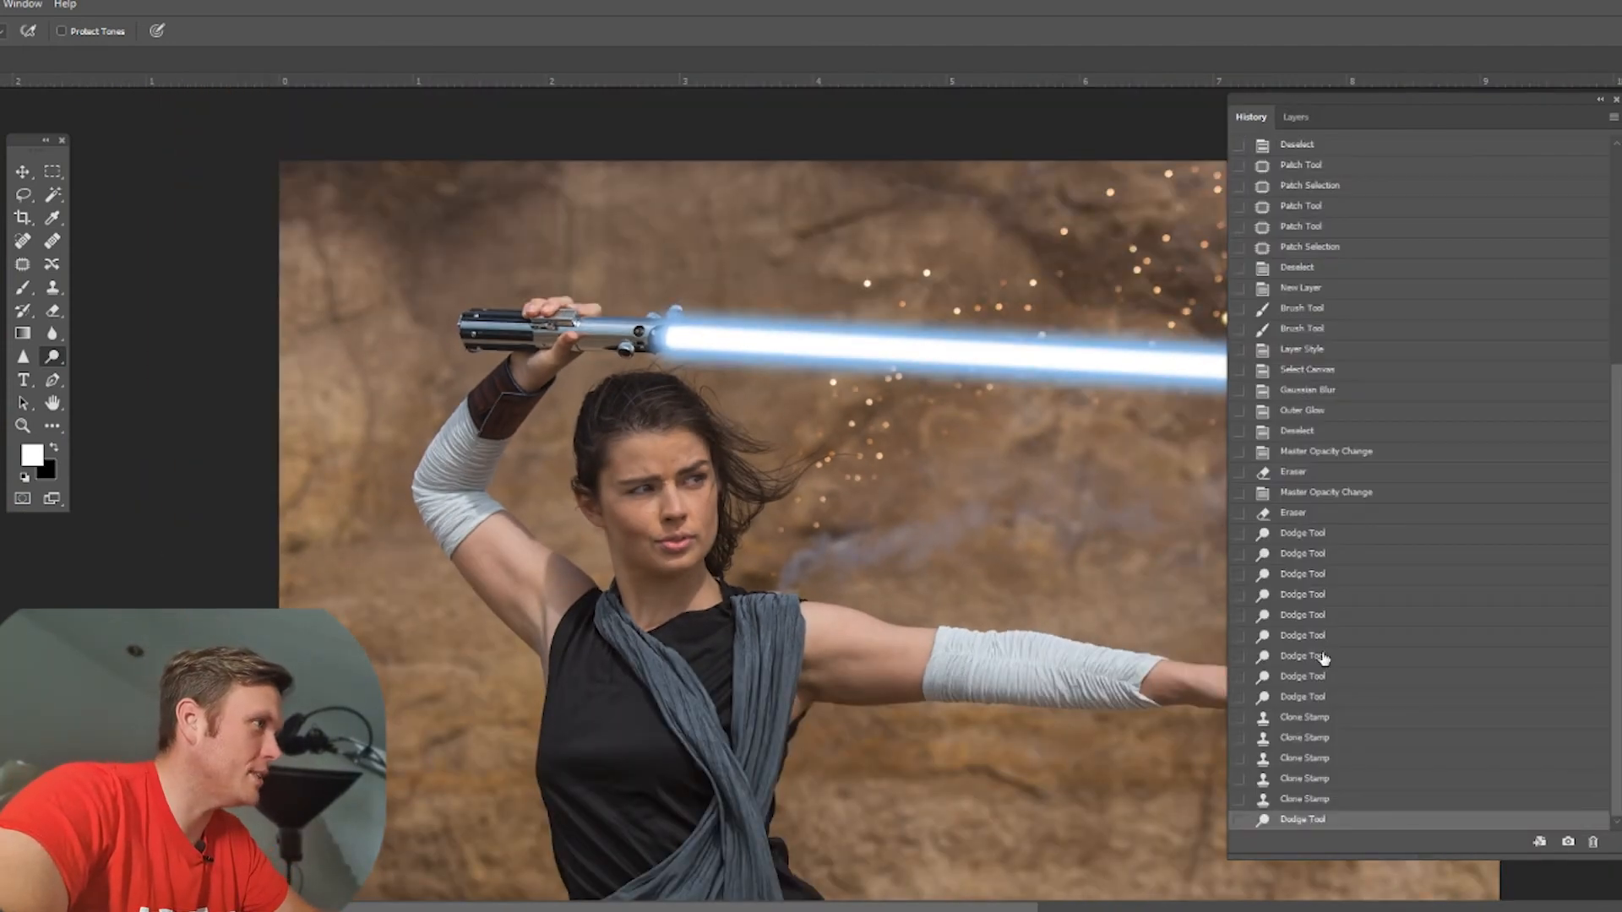
click(1290, 520)
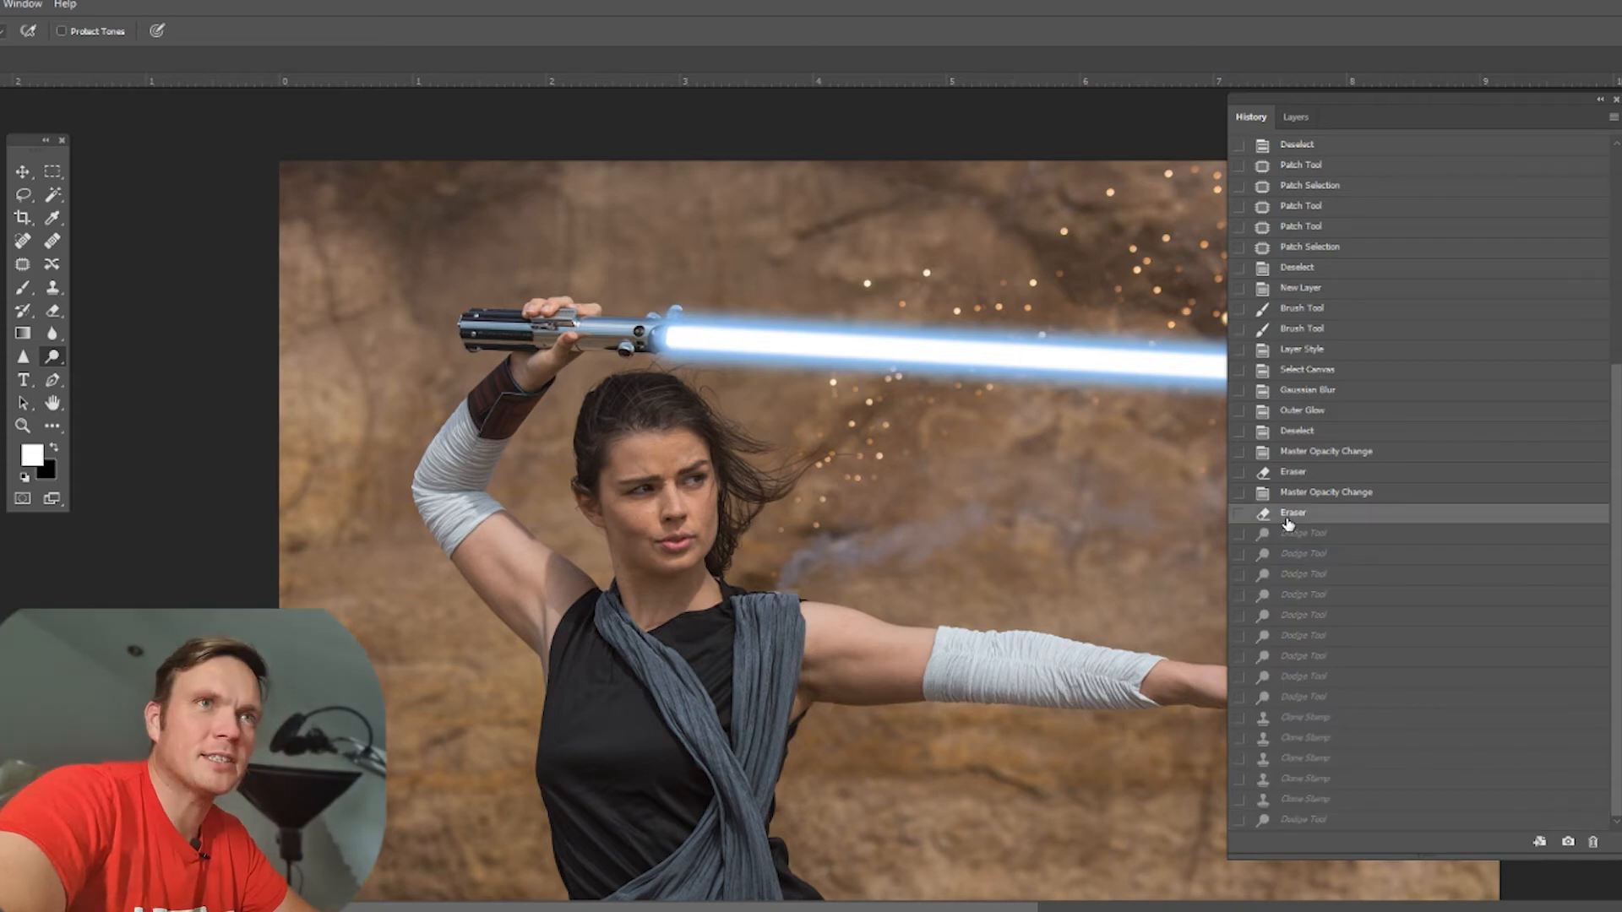
click(23, 426)
click(685, 494)
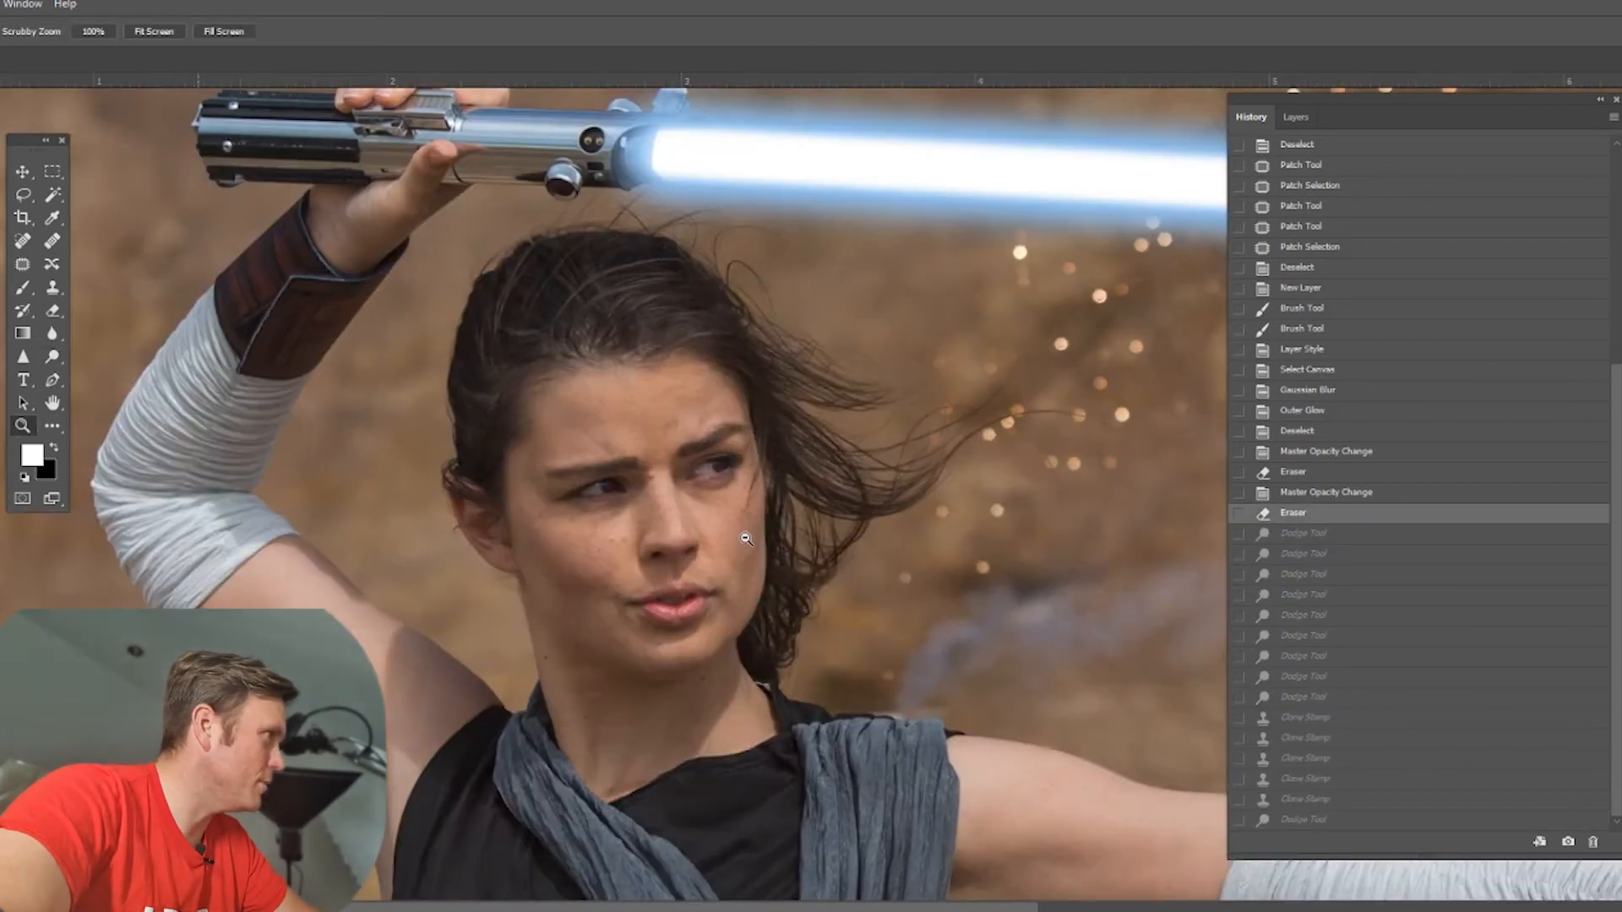
click(1325, 822)
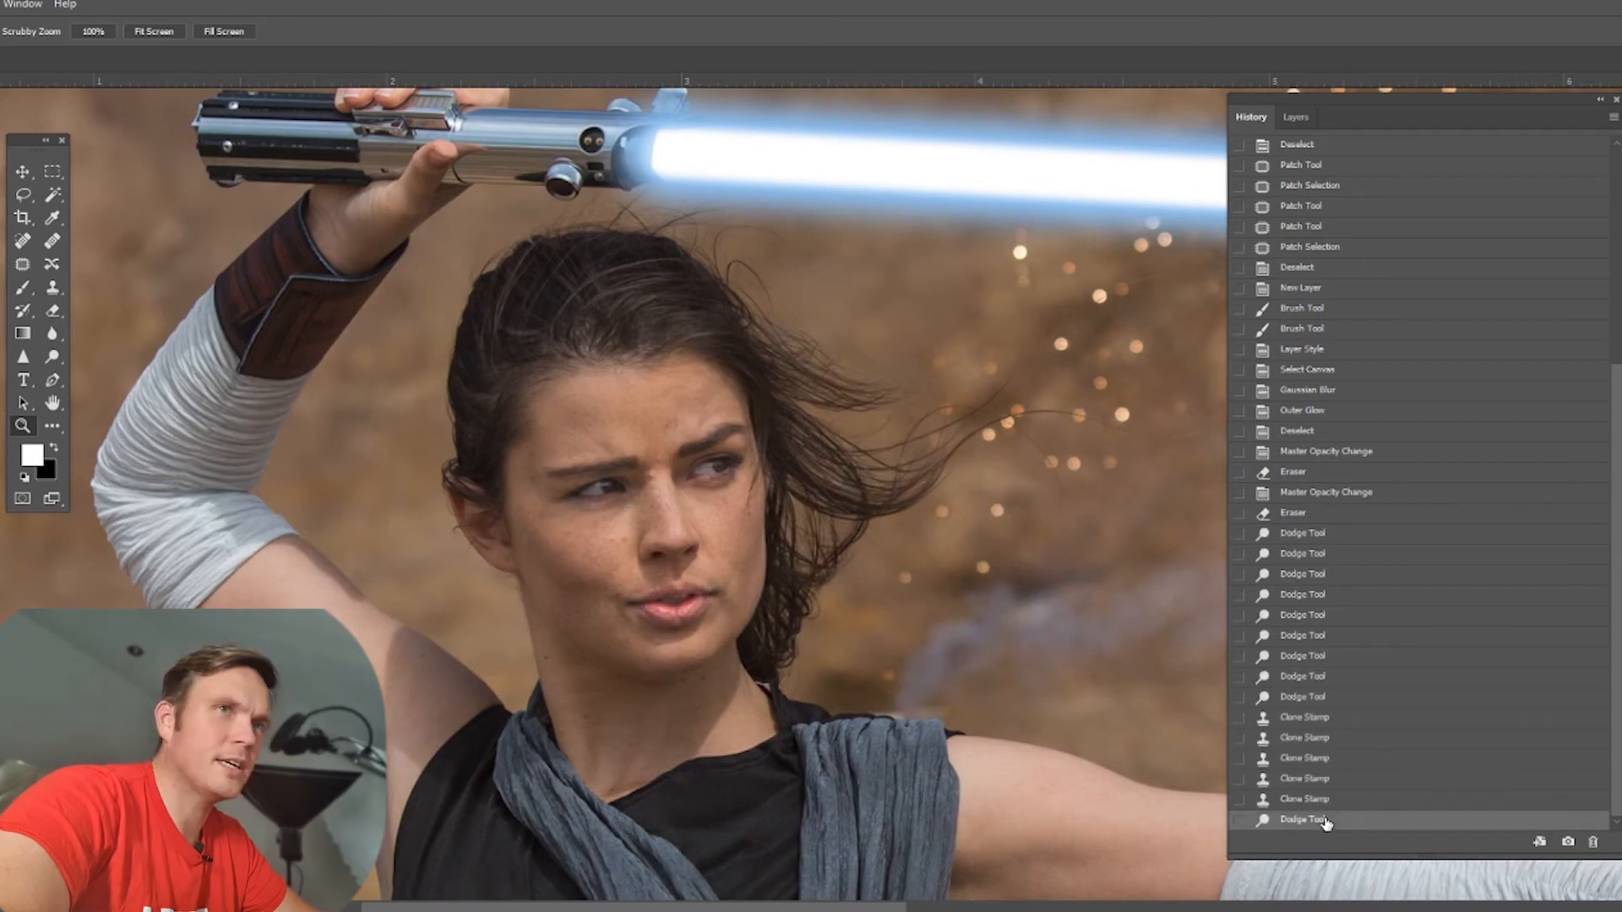
click(1310, 472)
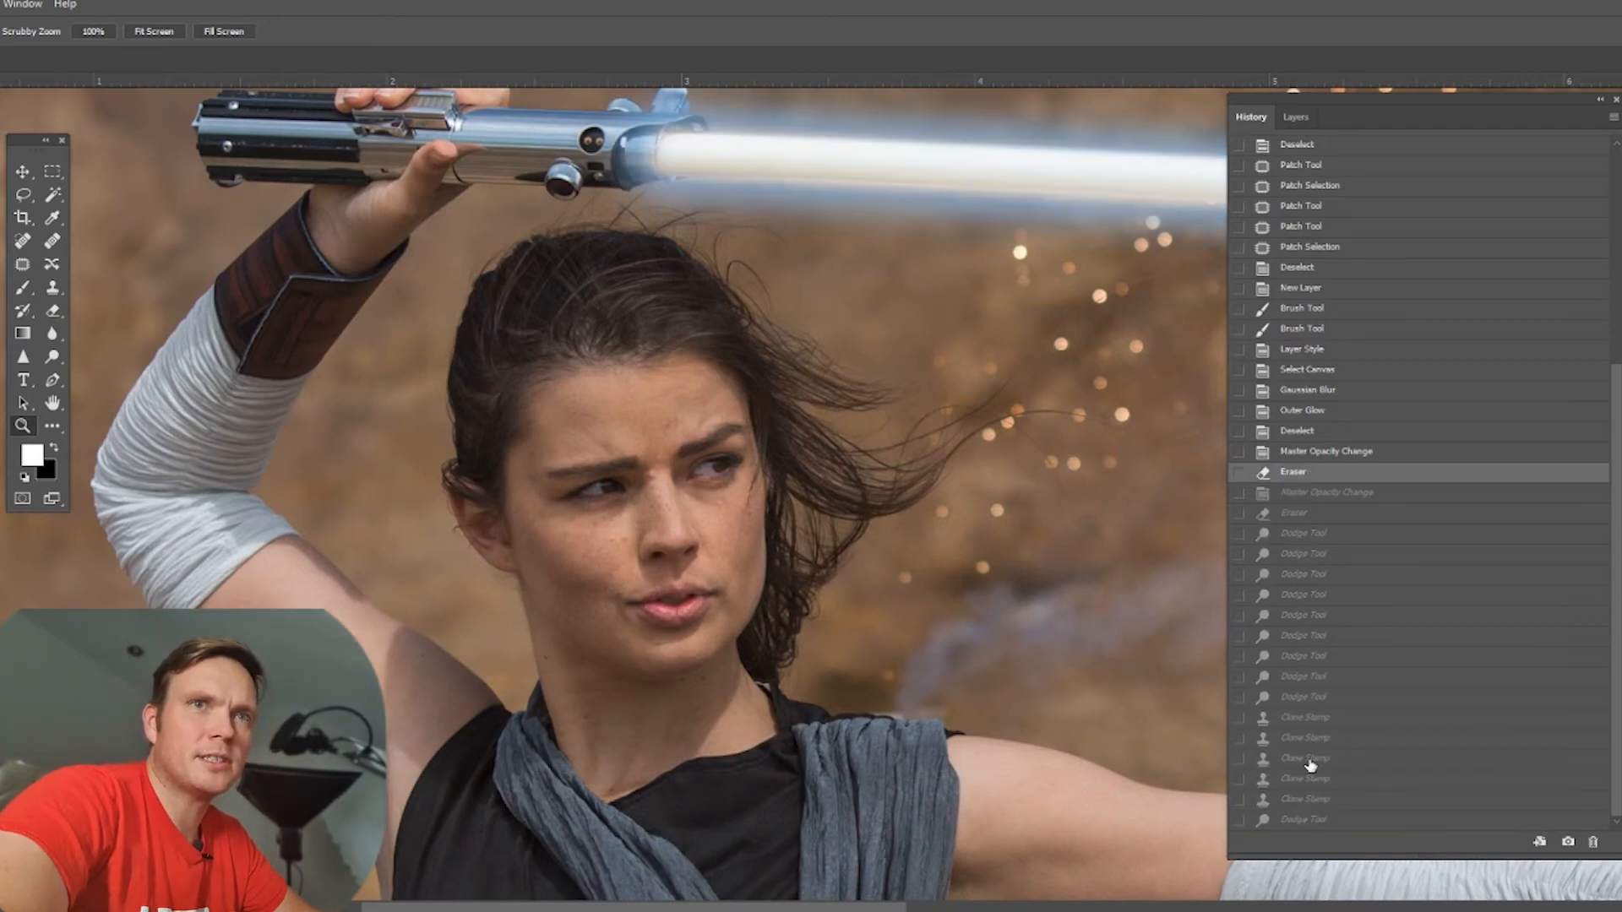
click(1319, 822)
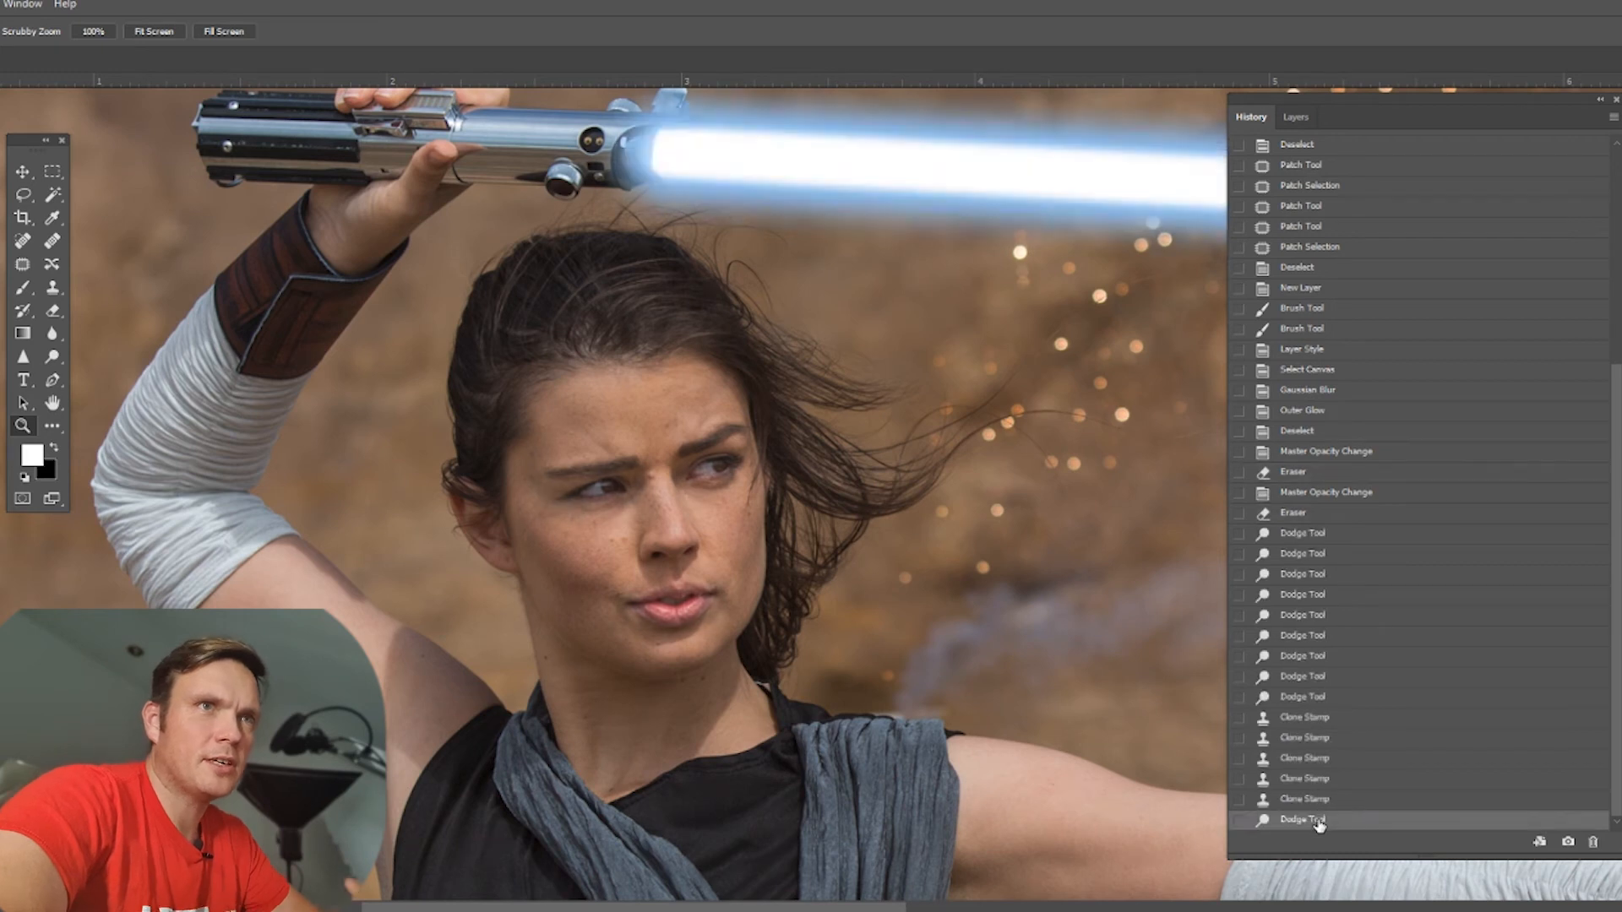
Step: Dodge highlights into the hair on top of the head and the strands blowing beside the face
right_click(52, 358)
click(110, 374)
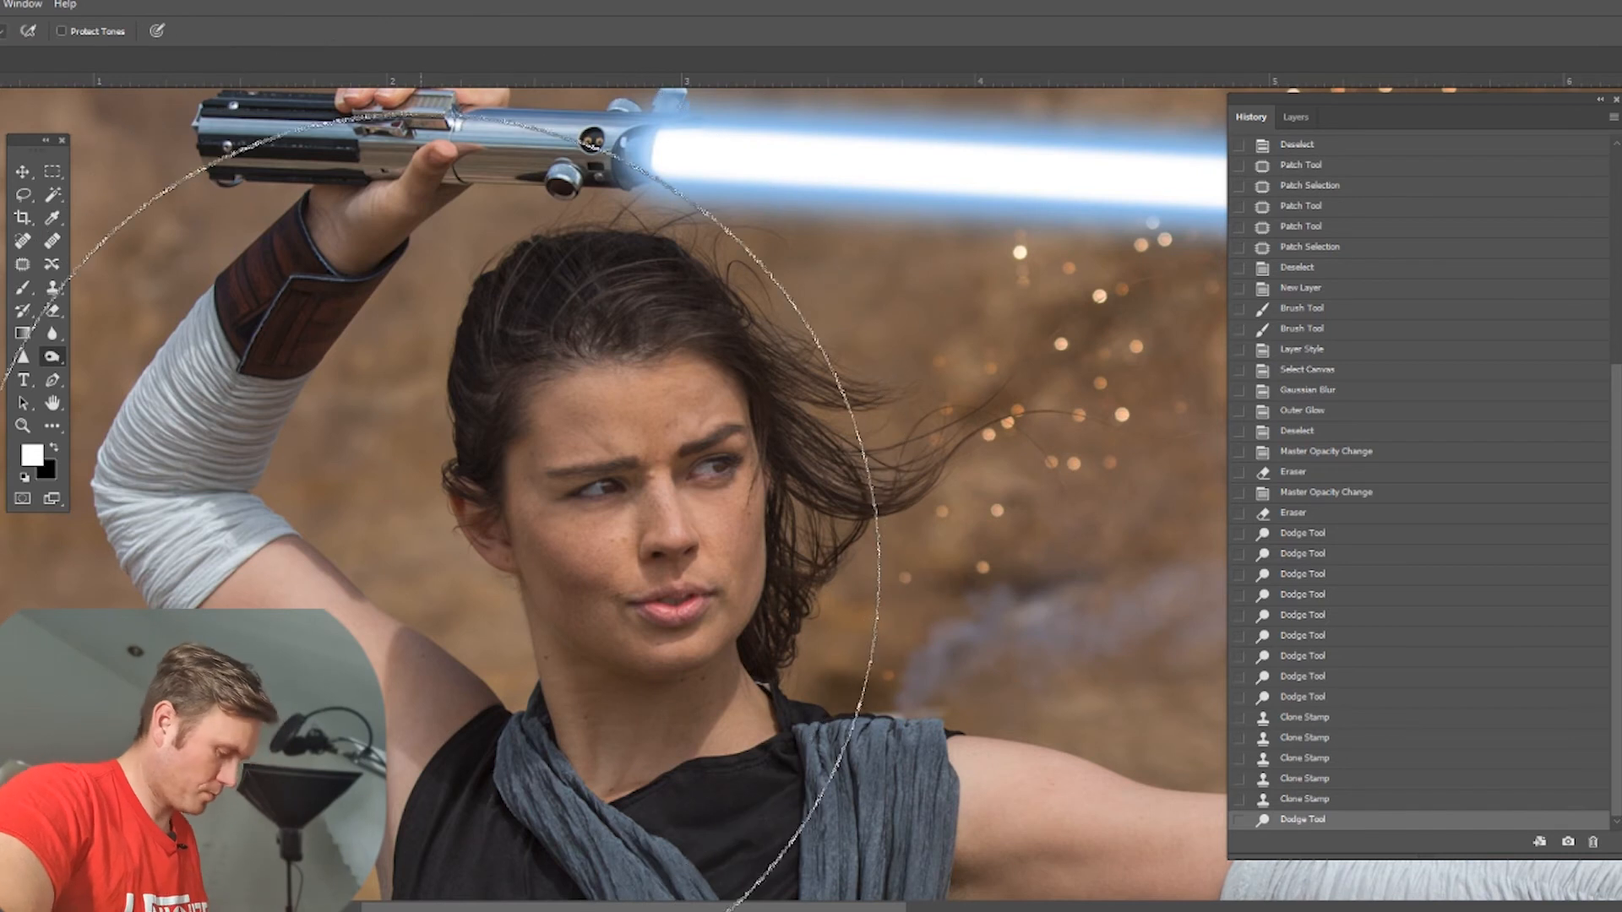
right_click(48, 350)
click(140, 364)
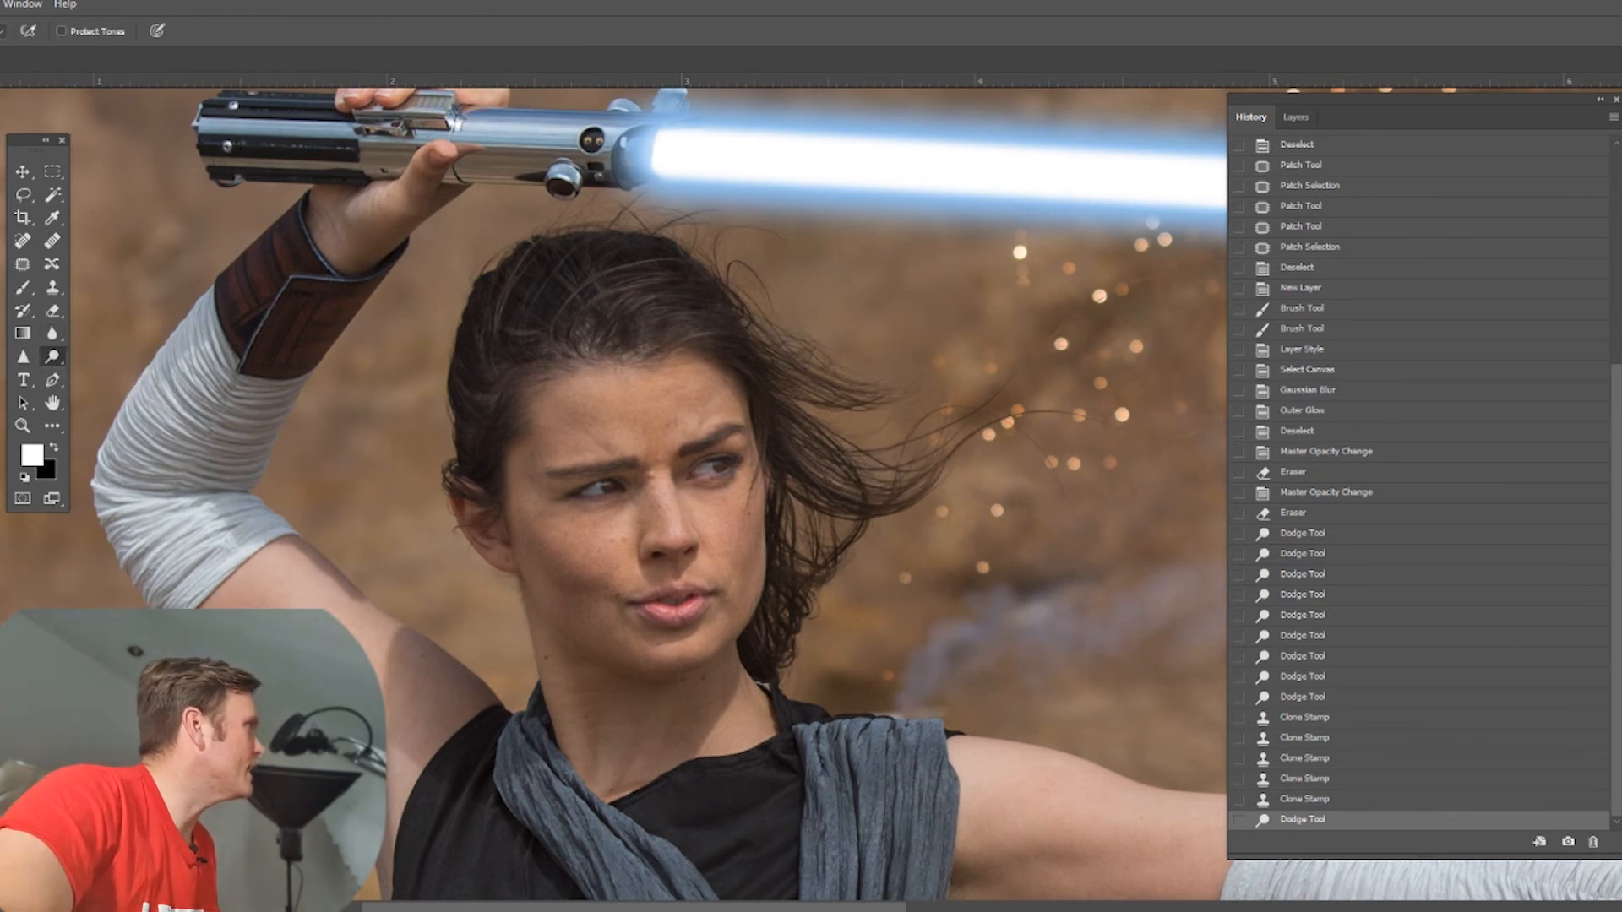
click(551, 287)
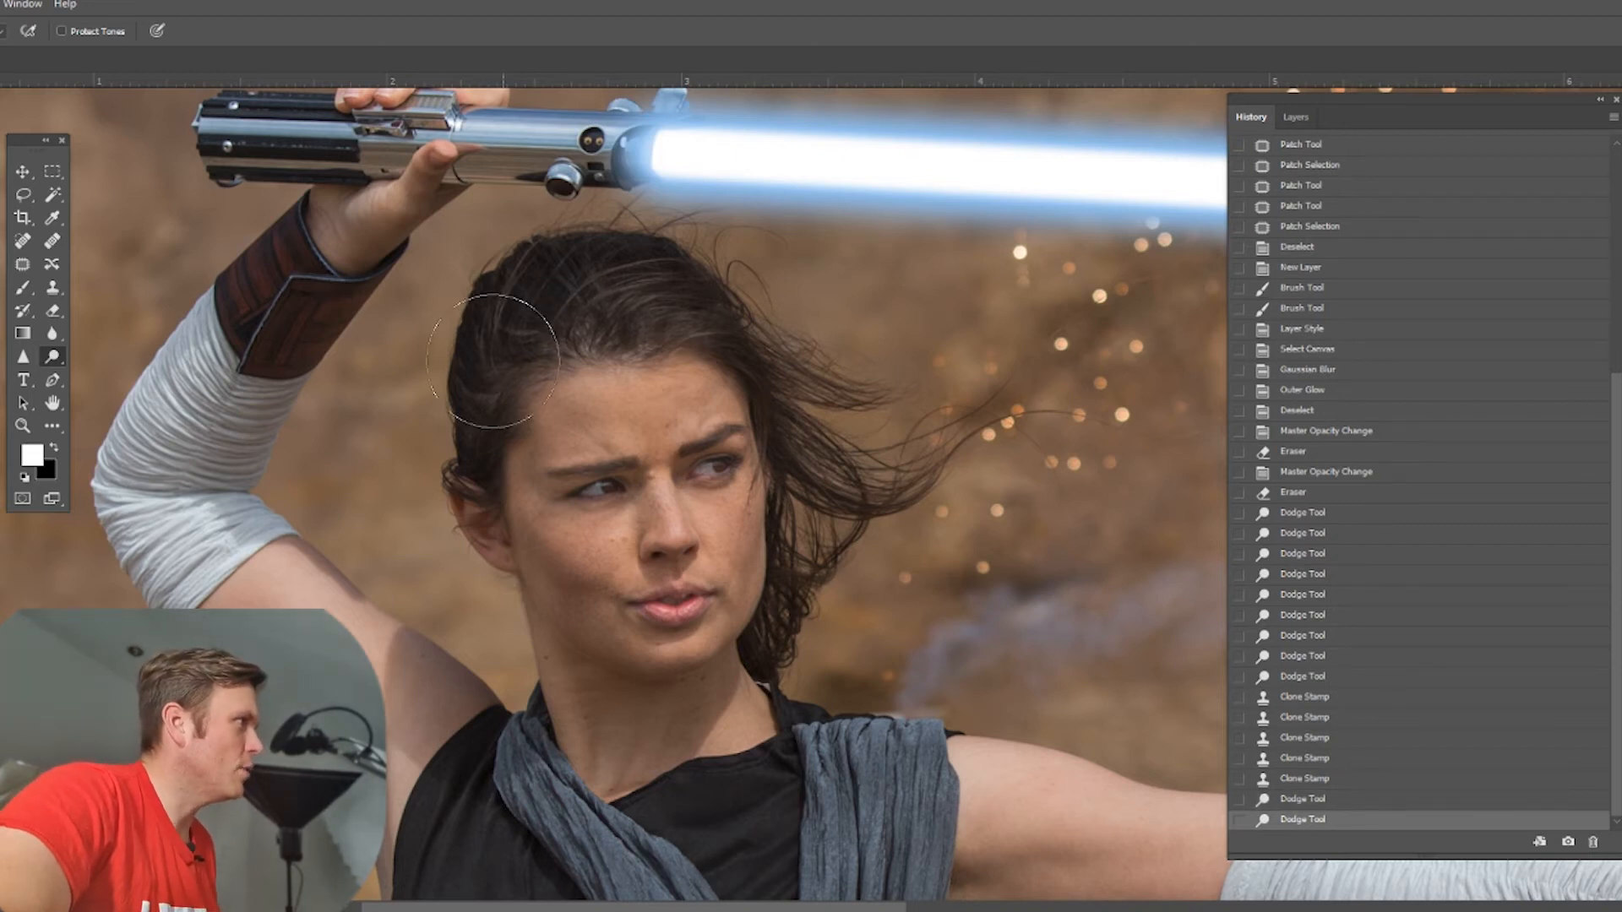
click(832, 465)
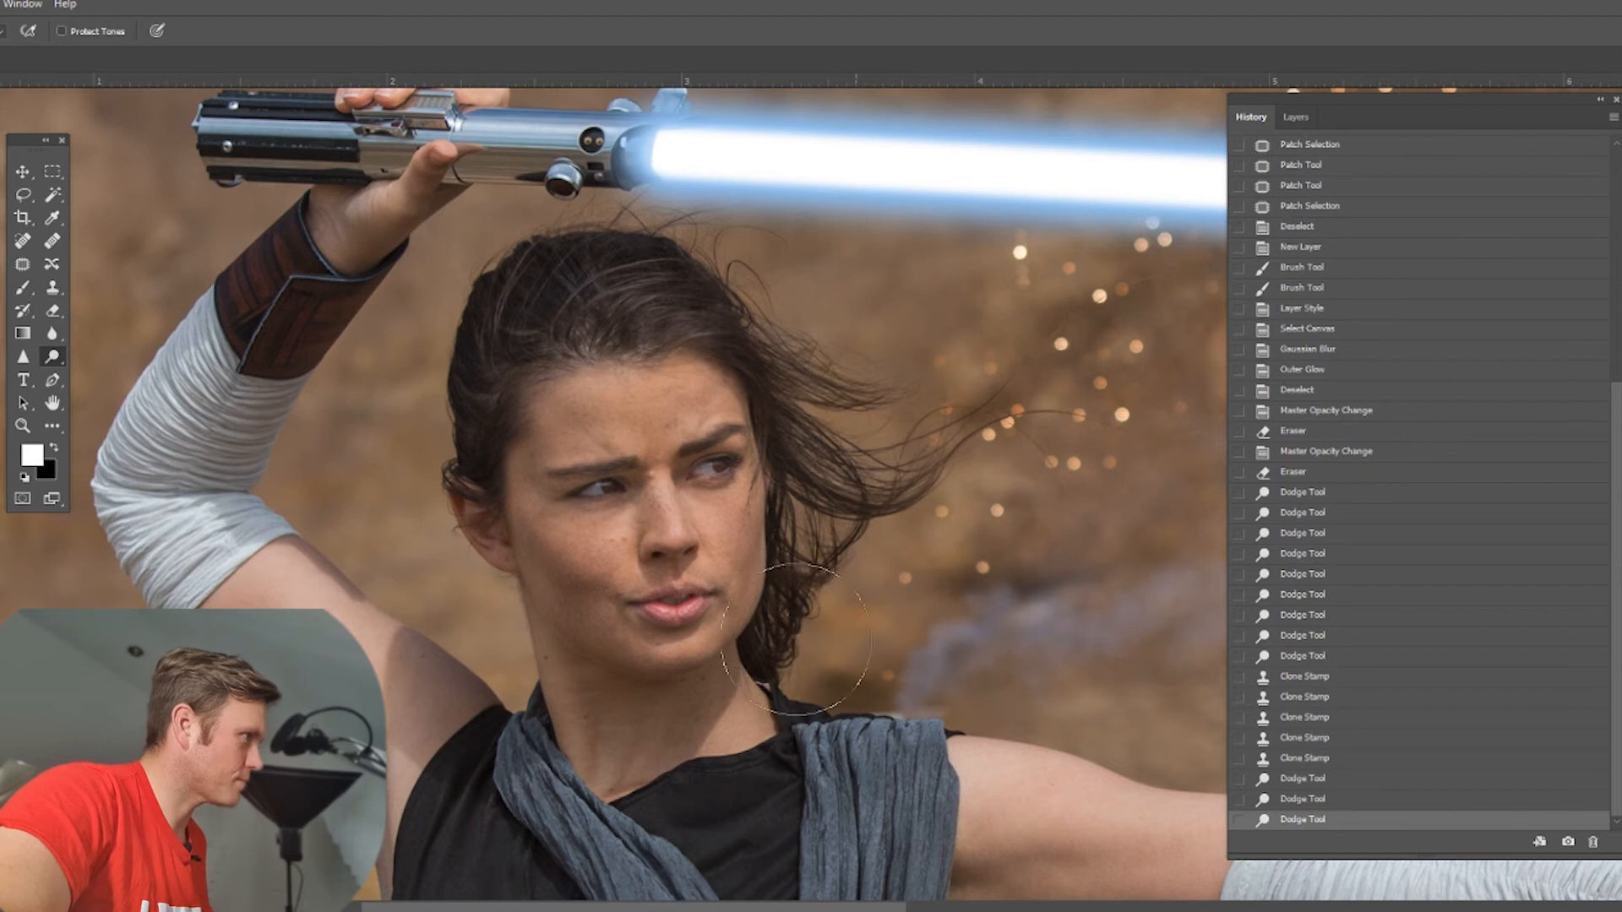
Step: Dodge highlights into the clothing and arms, including the leather wrist guard and white wraps on the raised arm
scroll(700, 268, down, 5)
drag(750, 772, 832, 727)
scroll(833, 726, down, 5)
drag(1037, 701, 887, 566)
mouse_move(689, 640)
mouse_down()
mouse_move(816, 416)
mouse_move(913, 135)
mouse_up()
drag(903, 297, 1231, 839)
drag(853, 342, 1013, 507)
drag(775, 413, 927, 789)
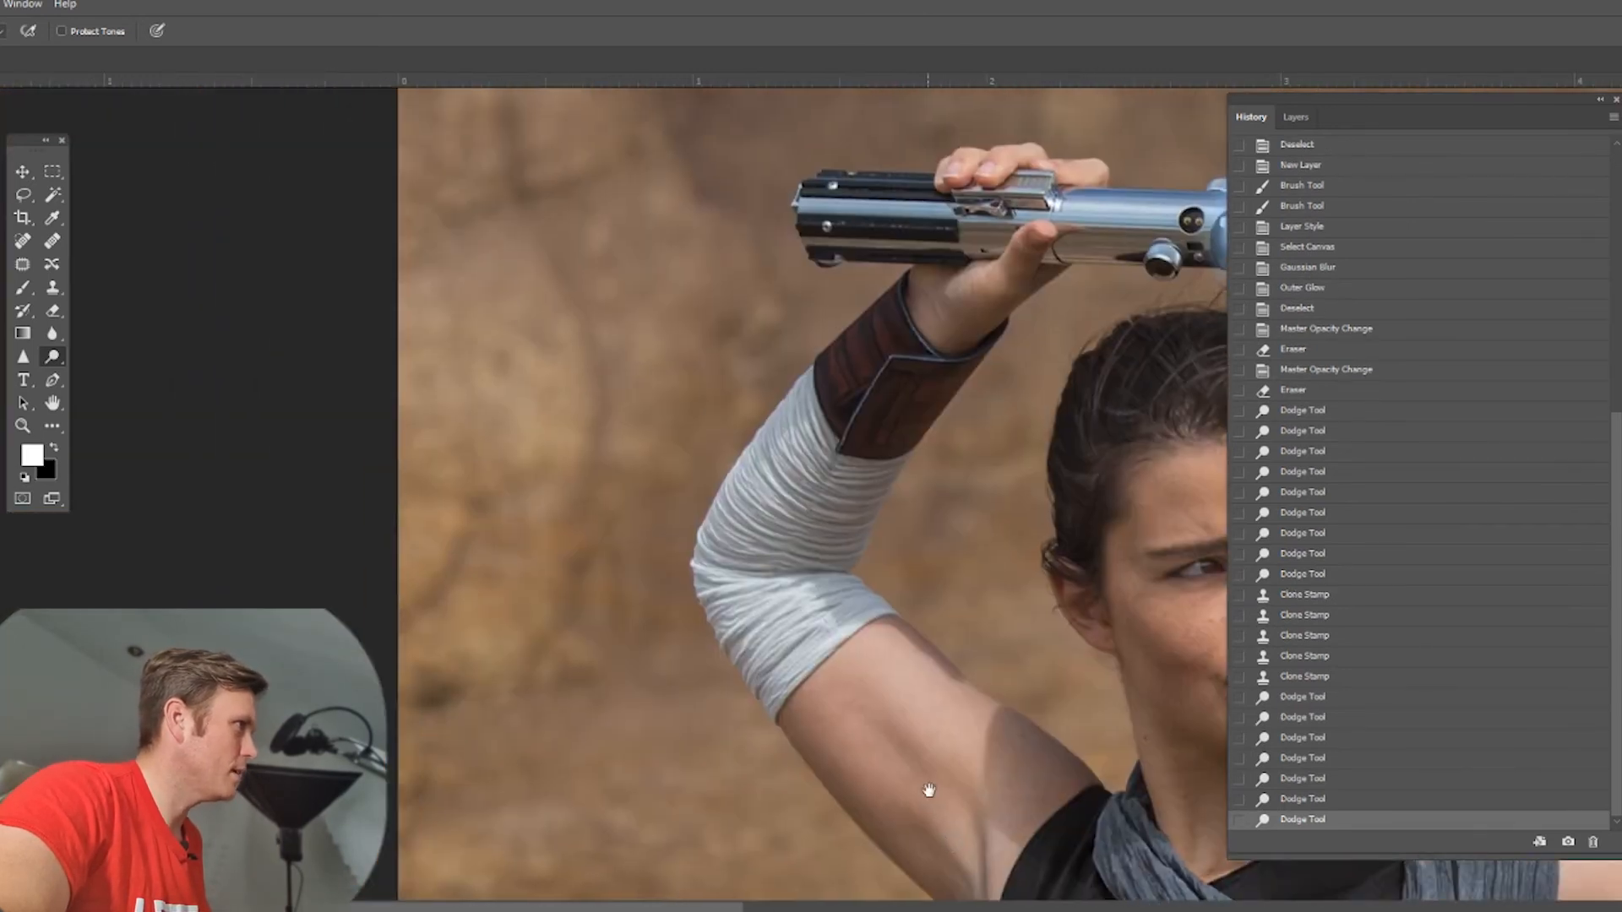
drag(904, 296, 815, 507)
drag(1225, 560, 1184, 578)
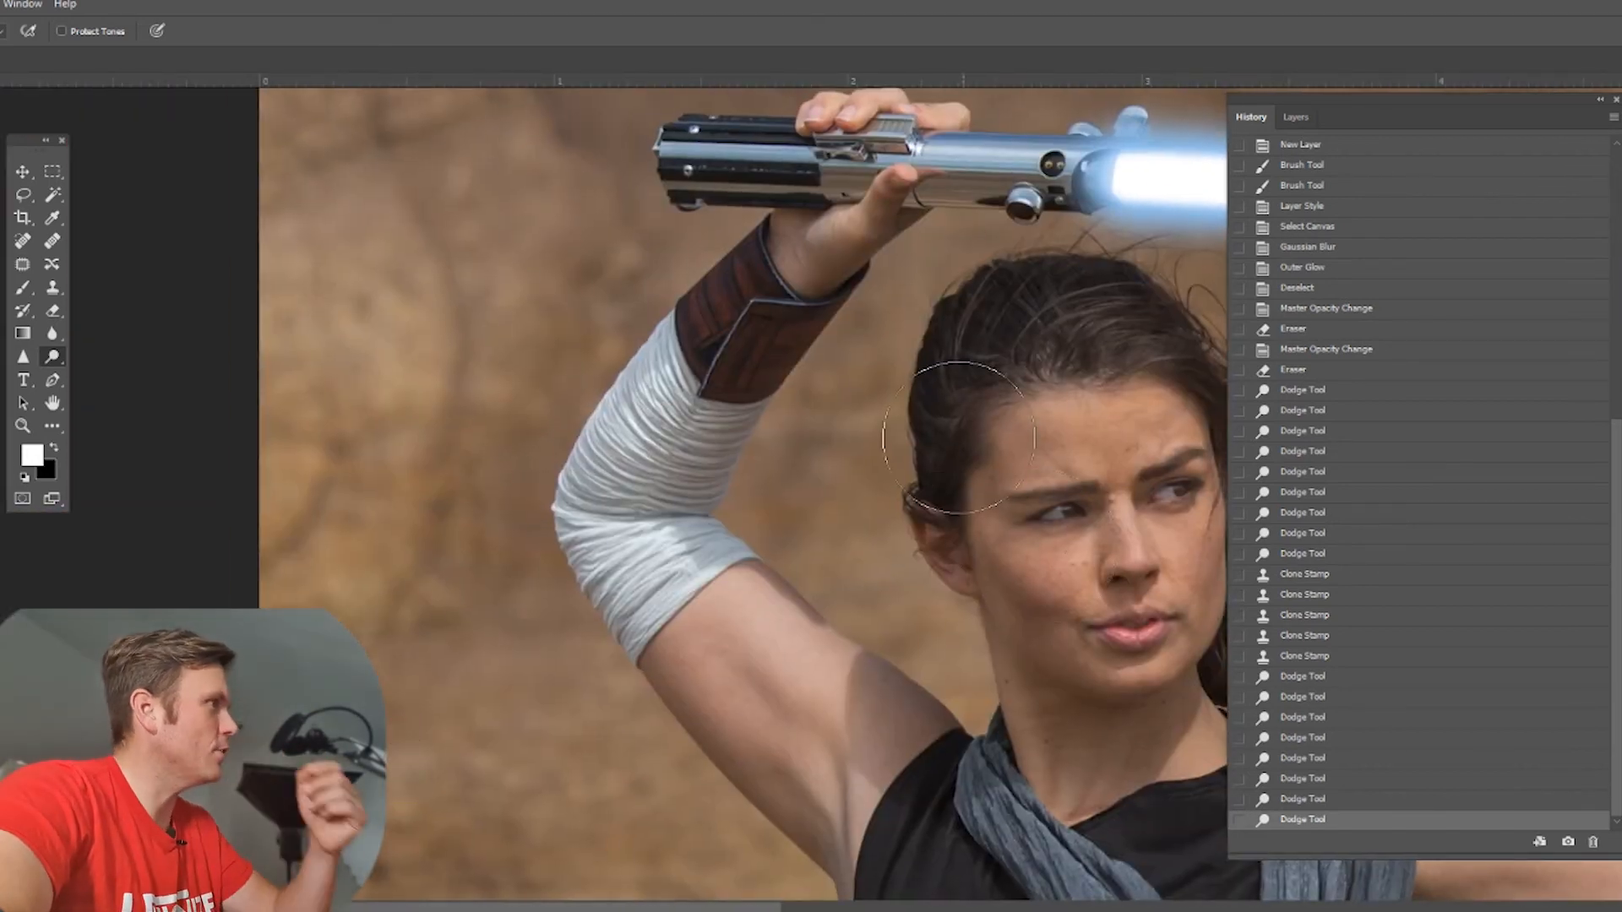
Step: Remove the pale blue diagonal edging across the leather wrist guard with a smaller Spot Healing Brush
key(z)
click(832, 405)
click(831, 405)
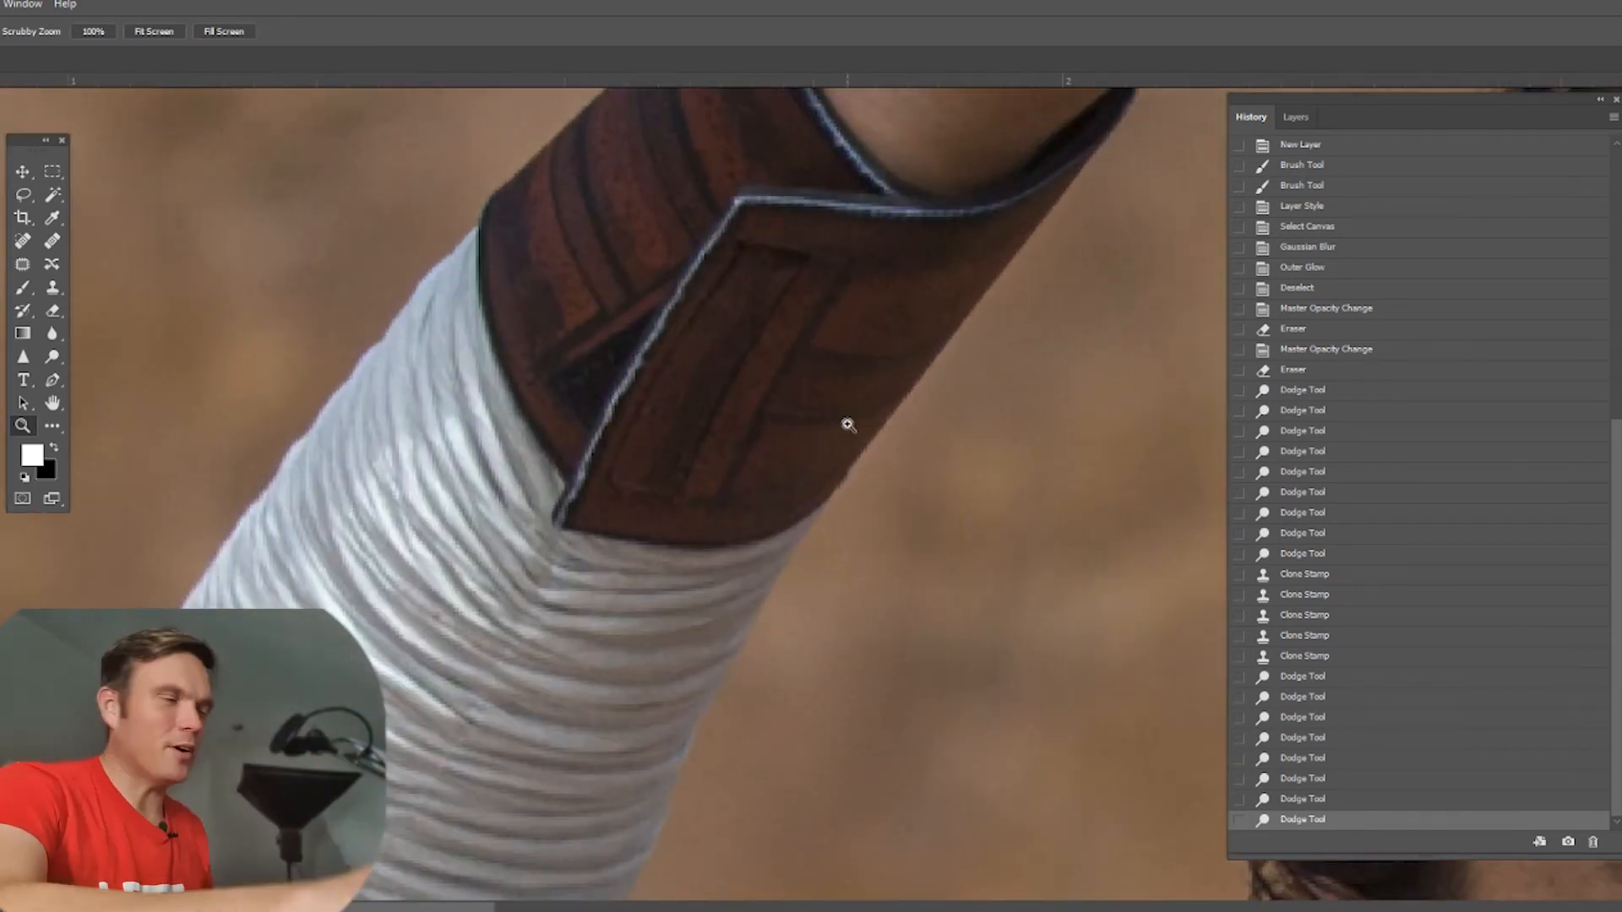
click(22, 243)
key(bracketleft)
key(bracketleft)
key(bracketleft)
key(bracketleft)
click(580, 504)
mouse_move(565, 512)
mouse_down()
mouse_move(735, 254)
mouse_move(747, 199)
mouse_up()
drag(574, 522, 547, 467)
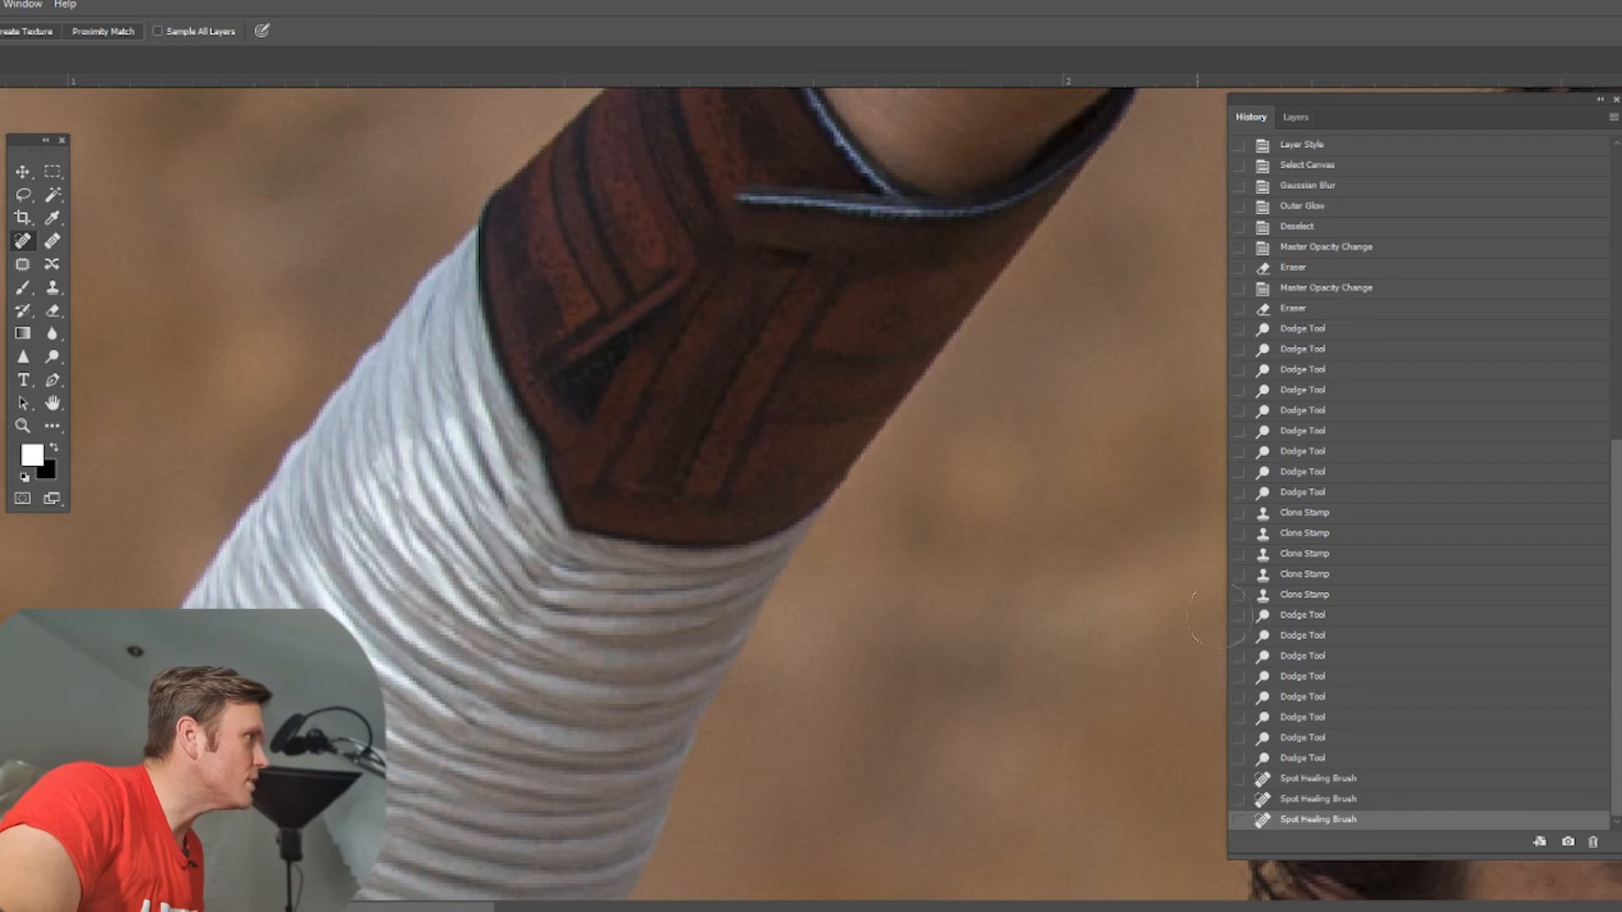
Step: Heal away the short overlapping strip of blue edging just below the wrist guard's rim
click(751, 196)
drag(744, 191, 905, 223)
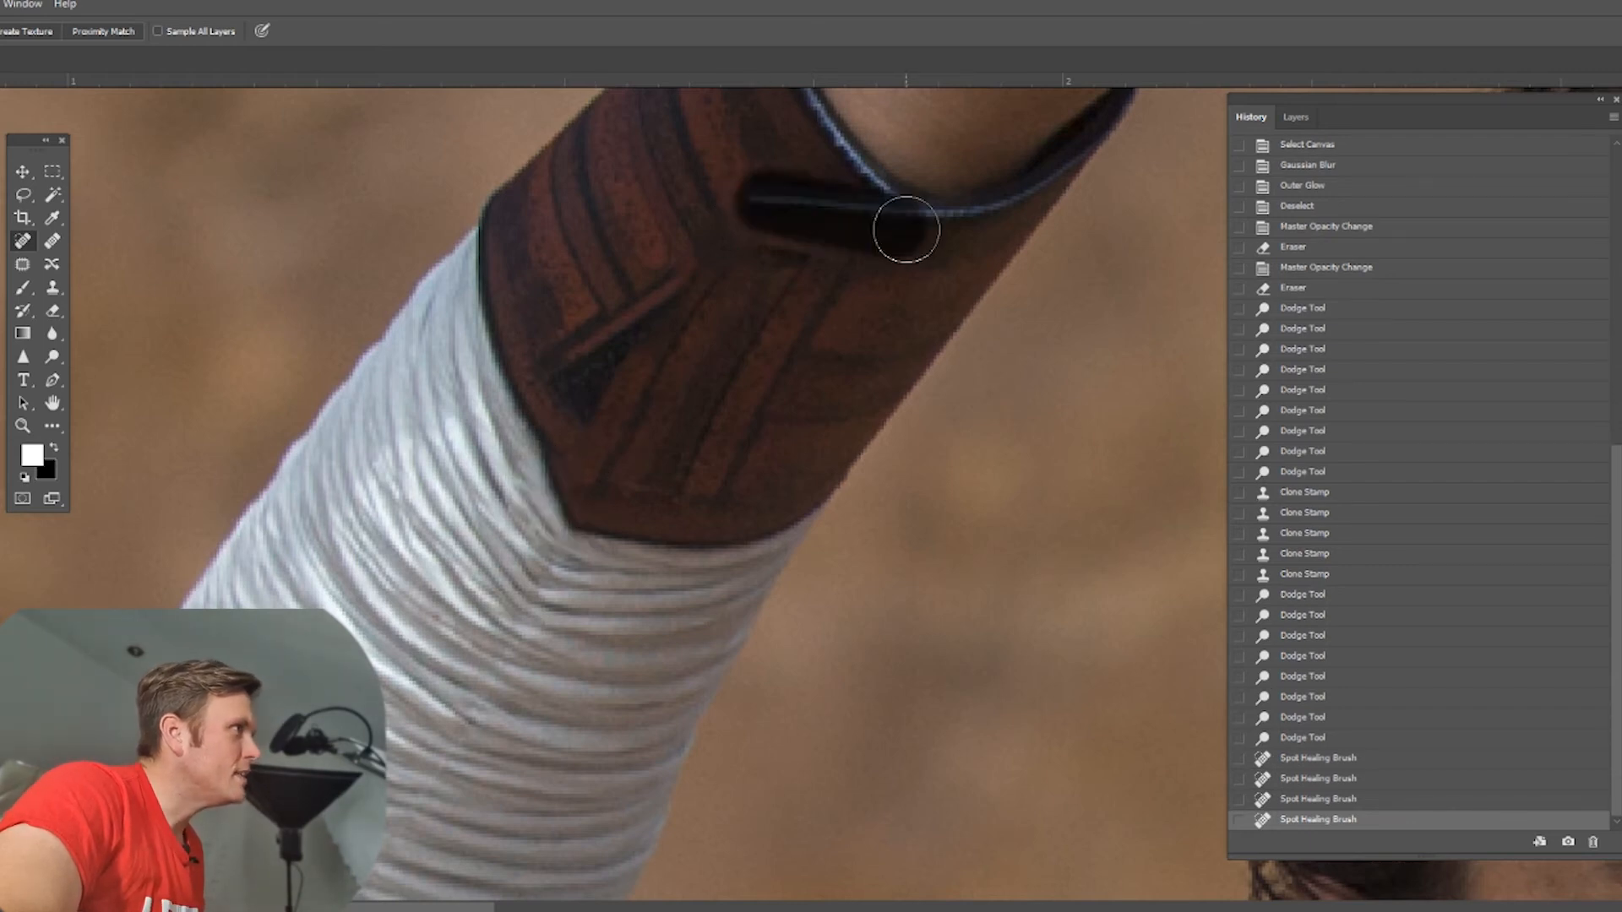
drag(866, 380, 713, 561)
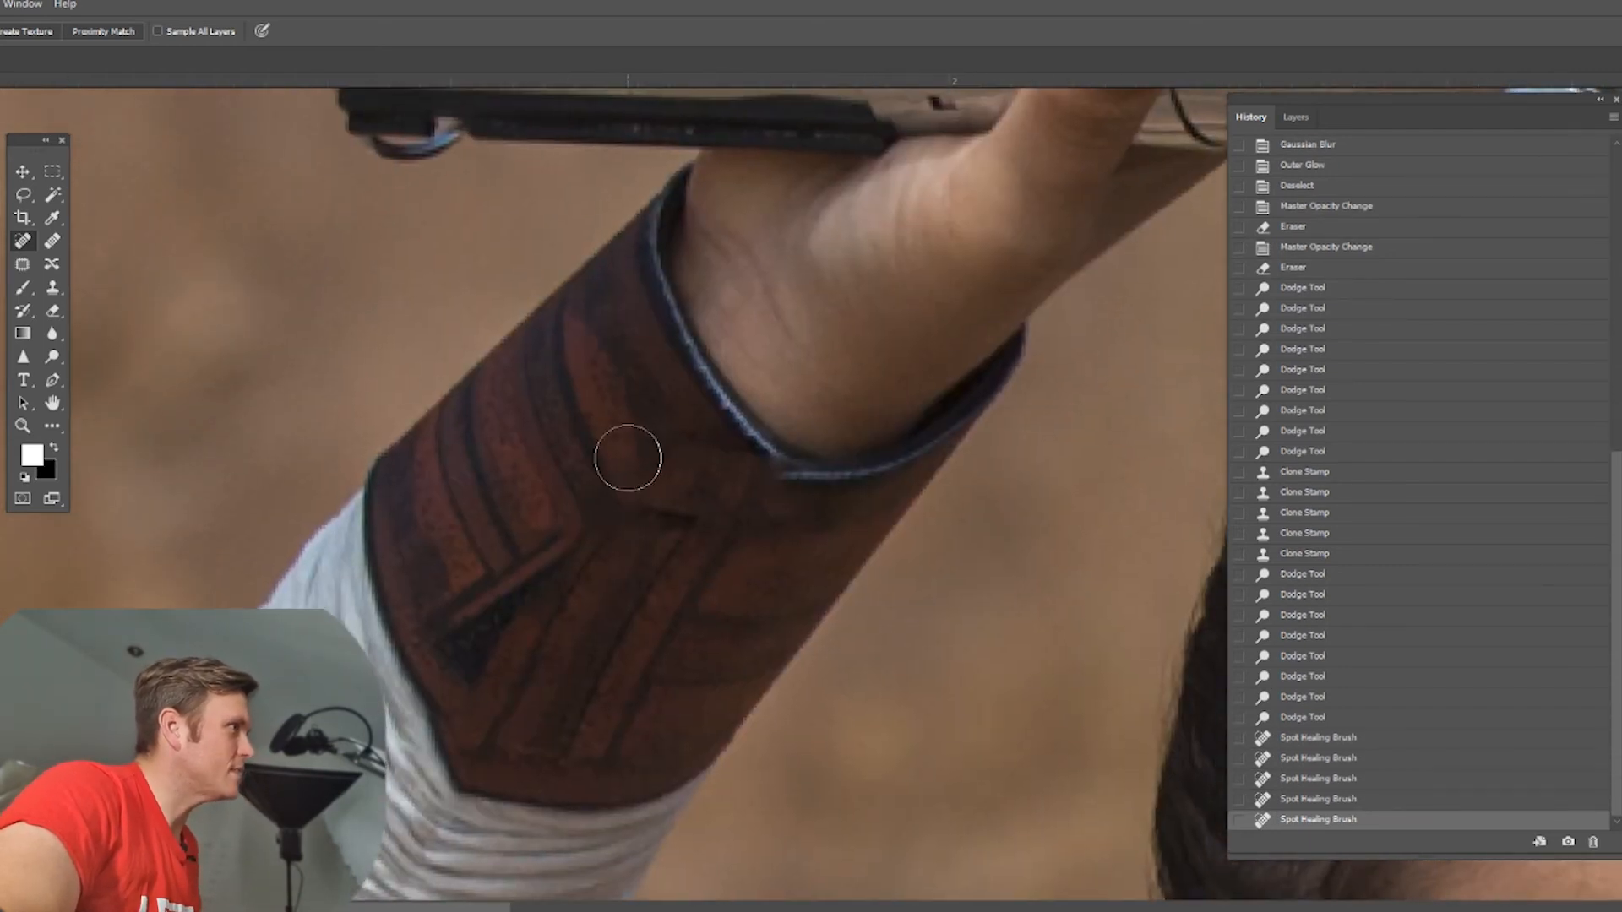
mouse_move(772, 499)
mouse_down()
mouse_move(710, 471)
mouse_move(799, 509)
mouse_up()
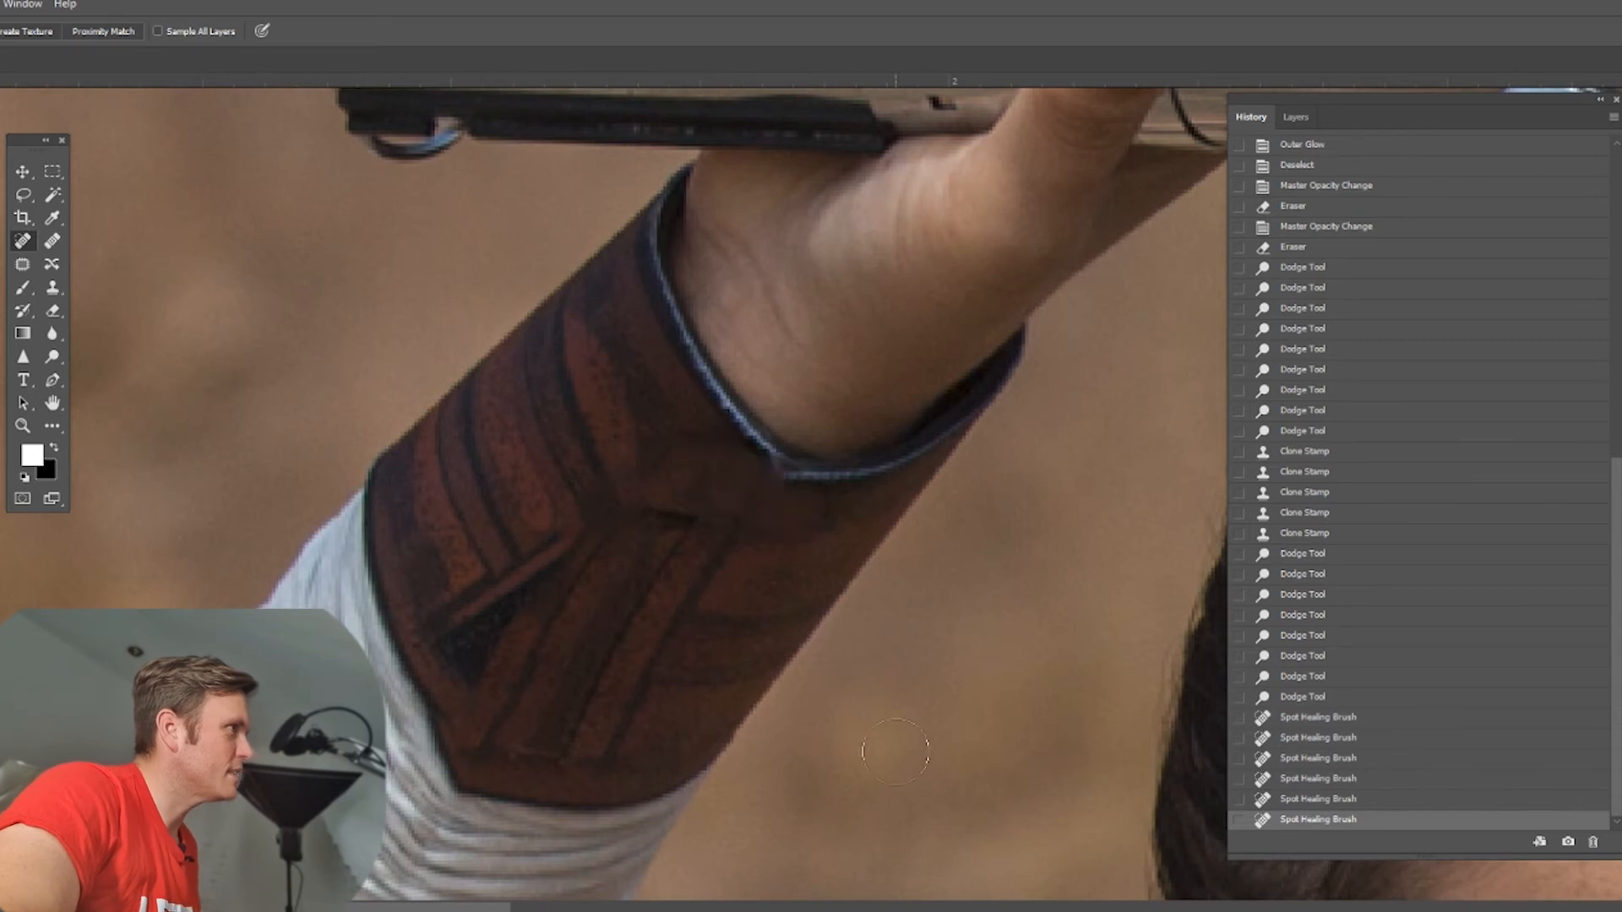
Step: Patch the leftover edging corner below the wrist guard's rim with nearby clean leather, and clear the selection
click(23, 264)
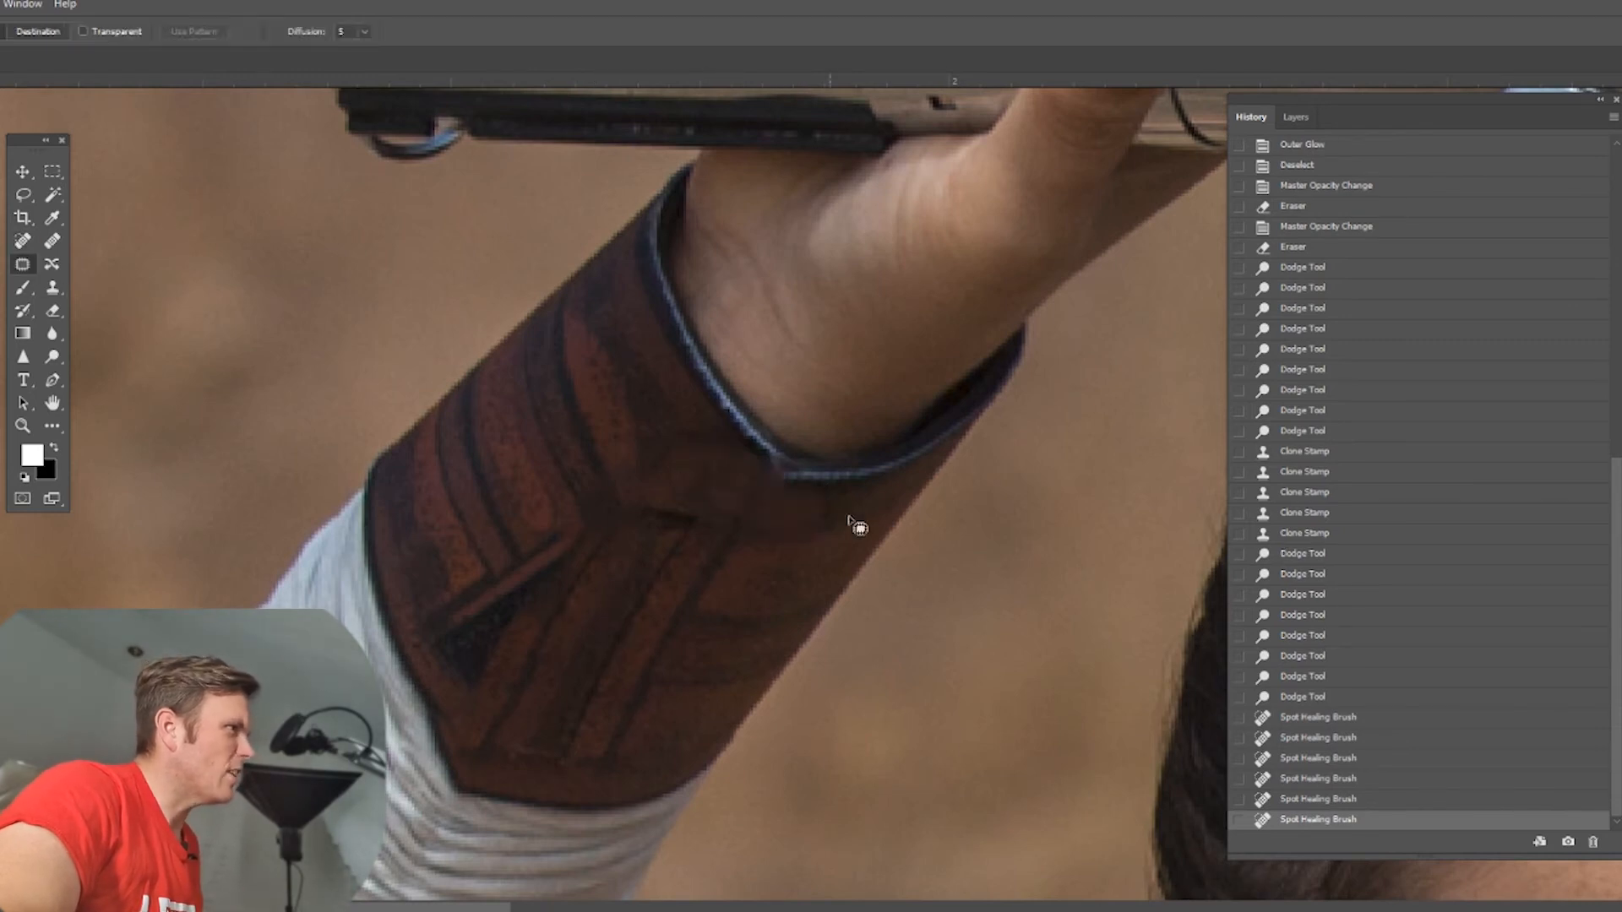
drag(855, 507, 777, 562)
key(ctrl+d)
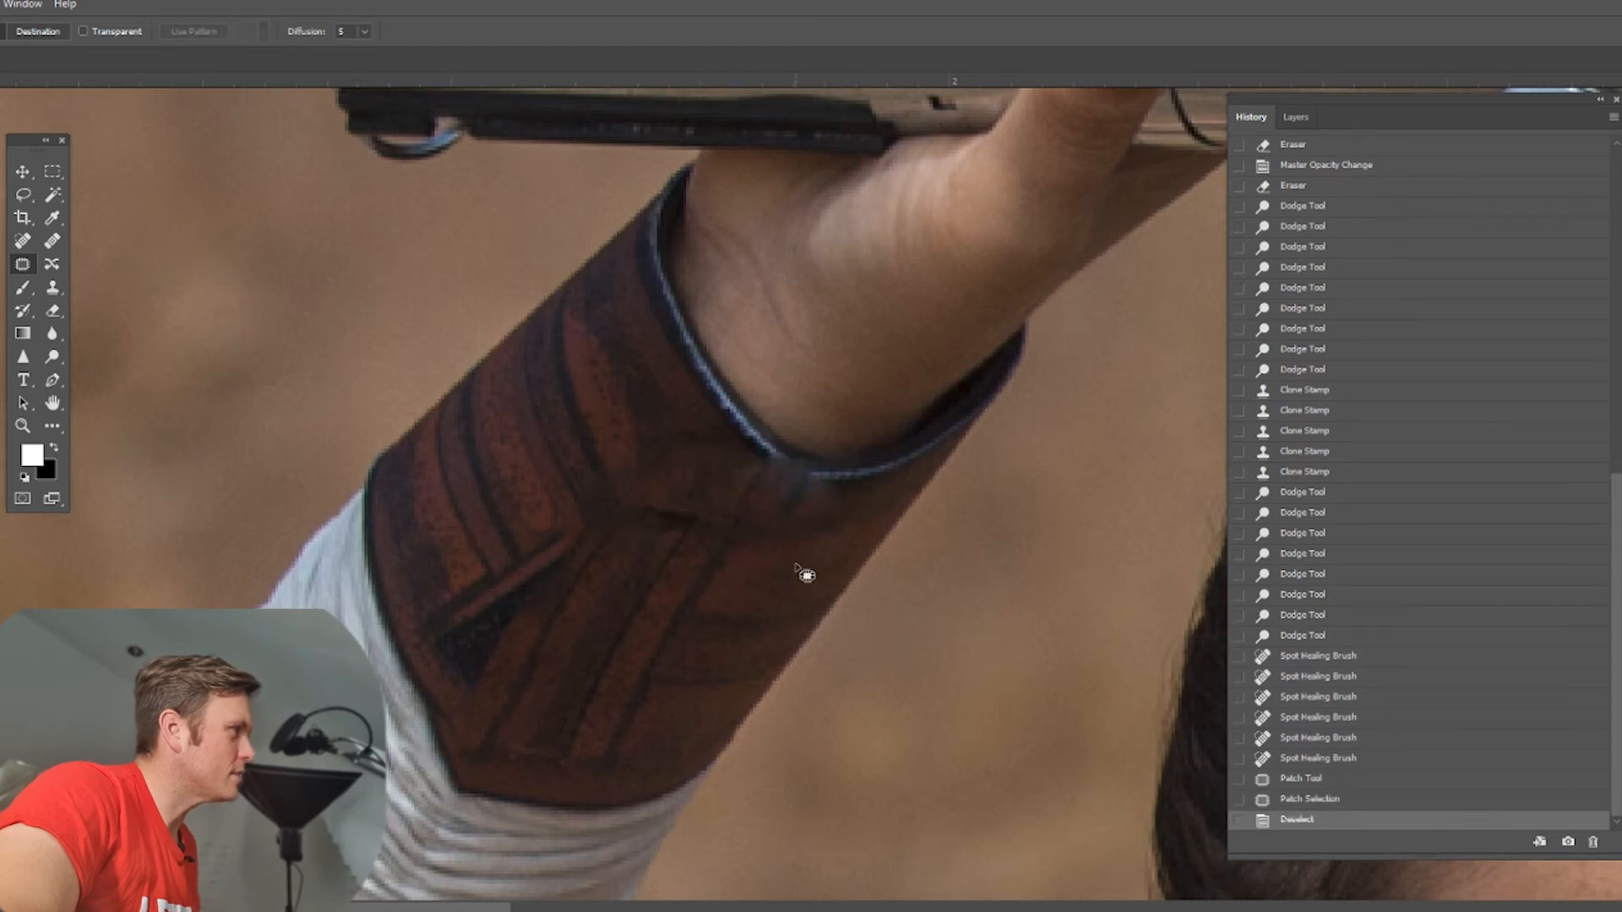
Step: Clean up the healed leather along the wrist guard's rim with several Clone Stamp strokes
click(53, 287)
mouse_move(802, 529)
mouse_down()
mouse_move(804, 511)
mouse_move(733, 479)
mouse_up()
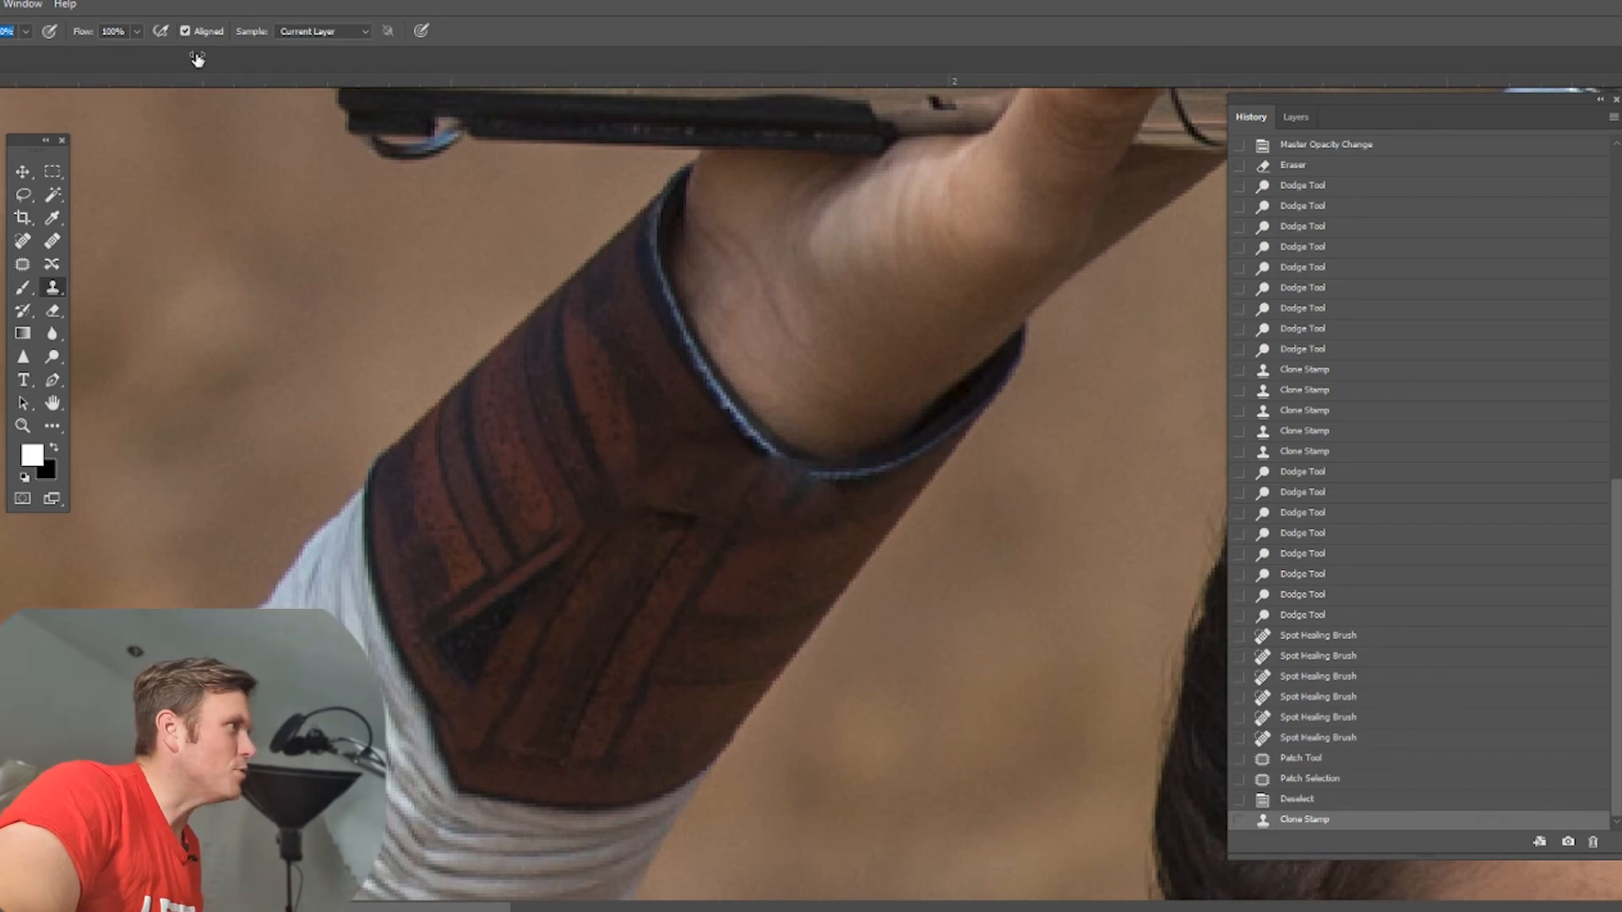
mouse_move(735, 536)
mouse_down()
mouse_move(807, 506)
mouse_move(731, 478)
mouse_move(768, 497)
mouse_move(673, 386)
mouse_move(627, 293)
mouse_up()
mouse_move(644, 387)
mouse_down()
mouse_move(742, 487)
mouse_move(834, 512)
mouse_move(762, 583)
mouse_up()
drag(809, 523, 811, 507)
Step: Increase the photo's contrast with Levels, setting the black input to 14 and lowering the white input slightly
key(ctrl+0)
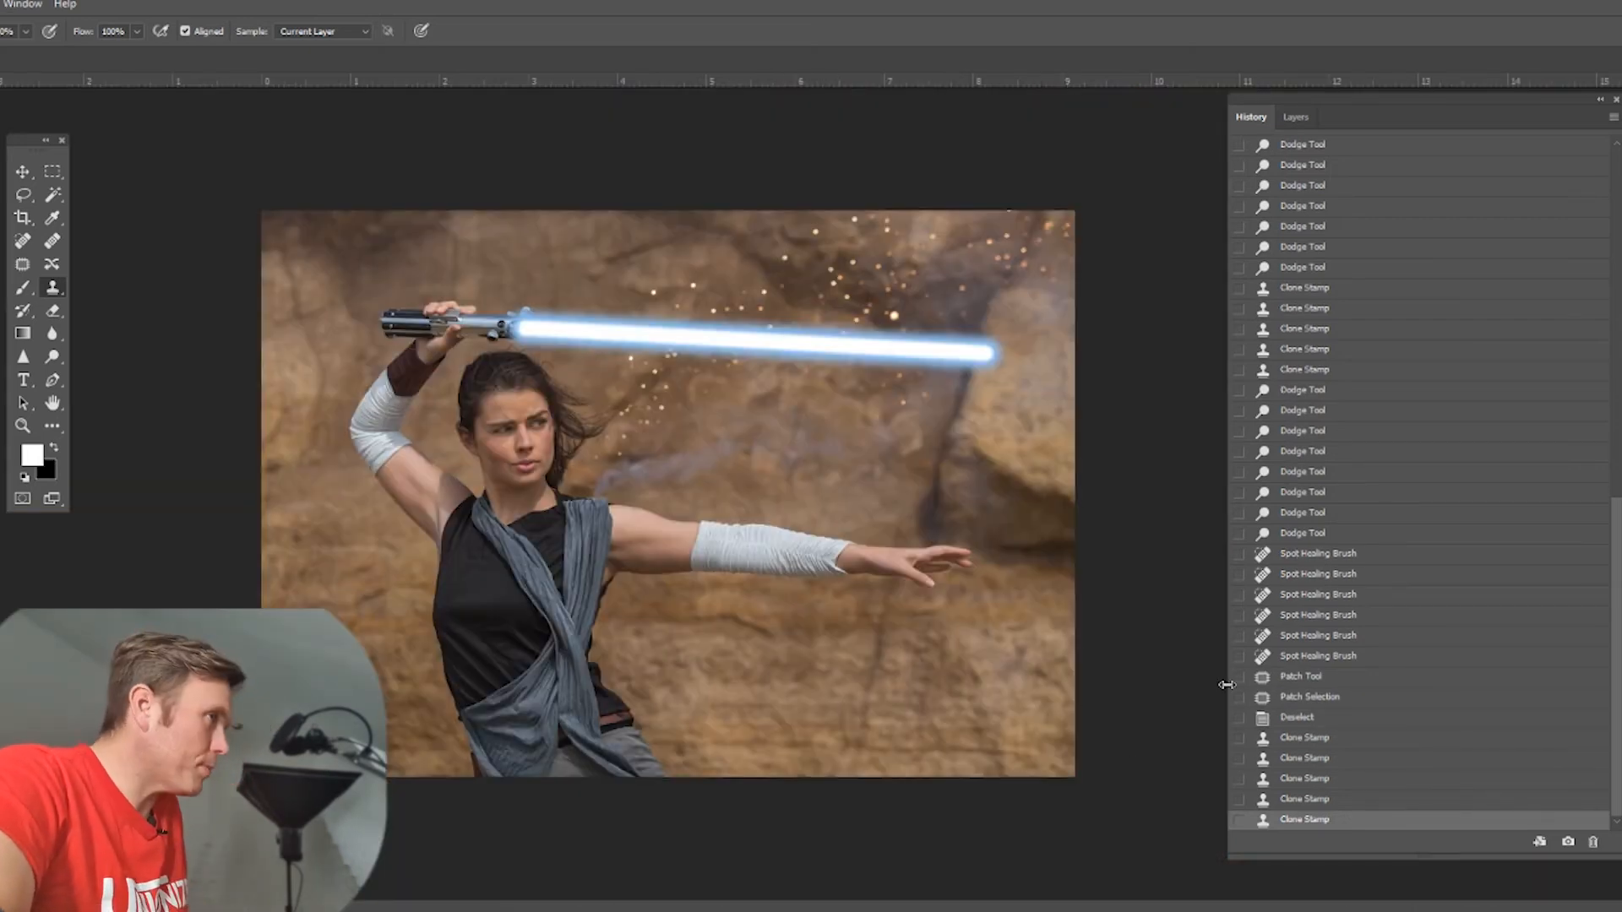
key(ctrl+l)
drag(1102, 421, 1118, 431)
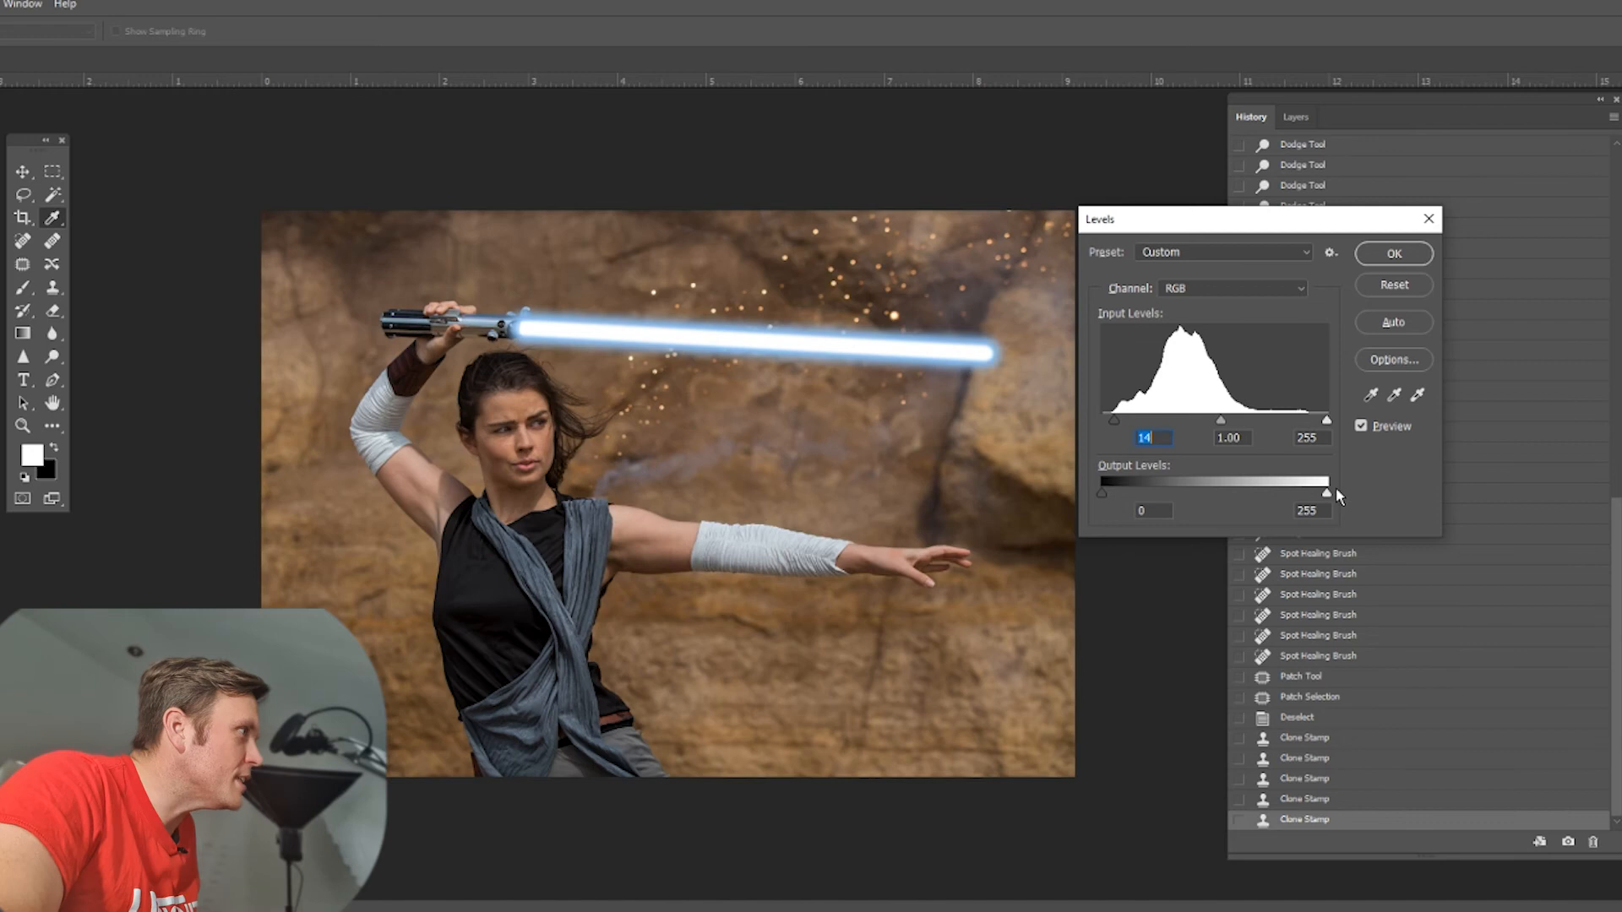
drag(1323, 421, 1316, 422)
click(1397, 254)
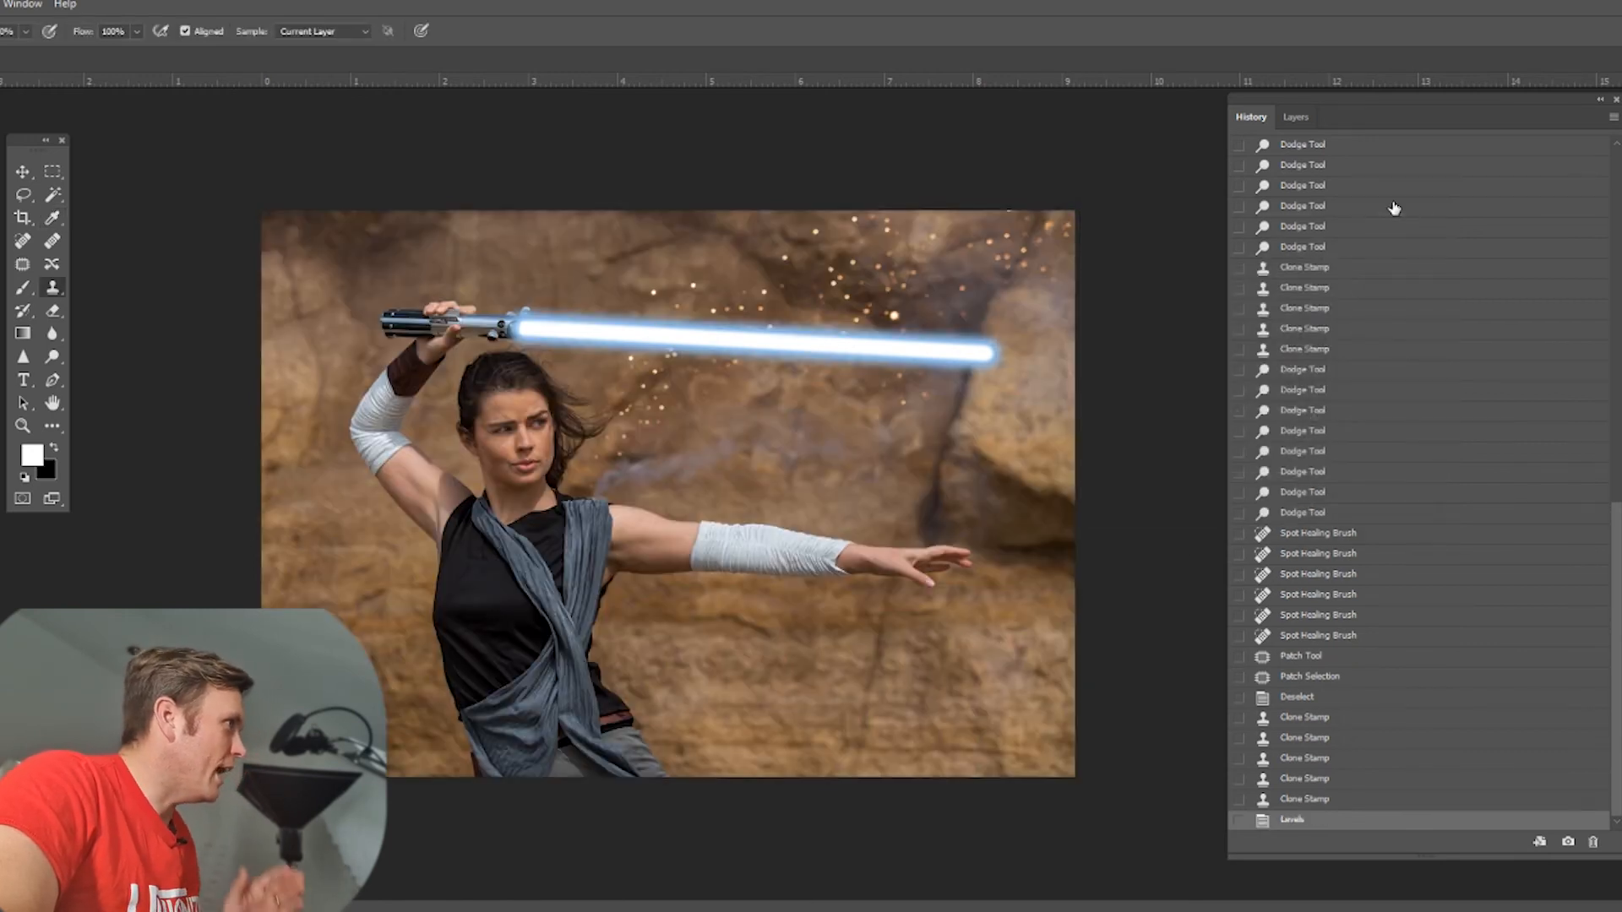
Step: Lighten details of the photo with a few Dodge tool strokes
click(51, 357)
click(23, 425)
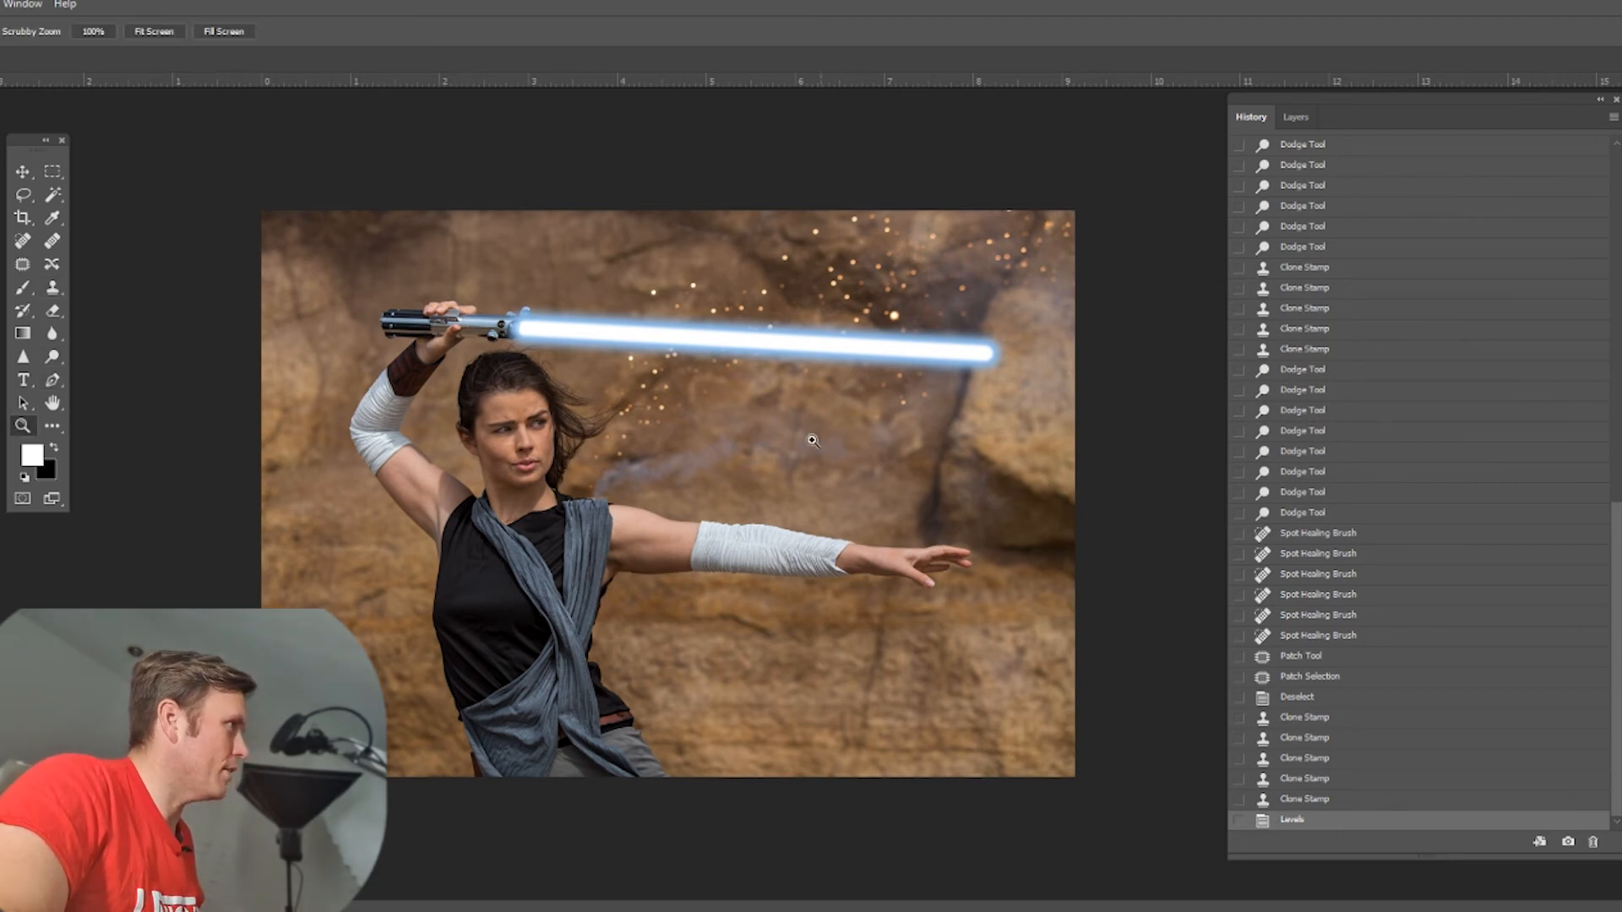
click(811, 438)
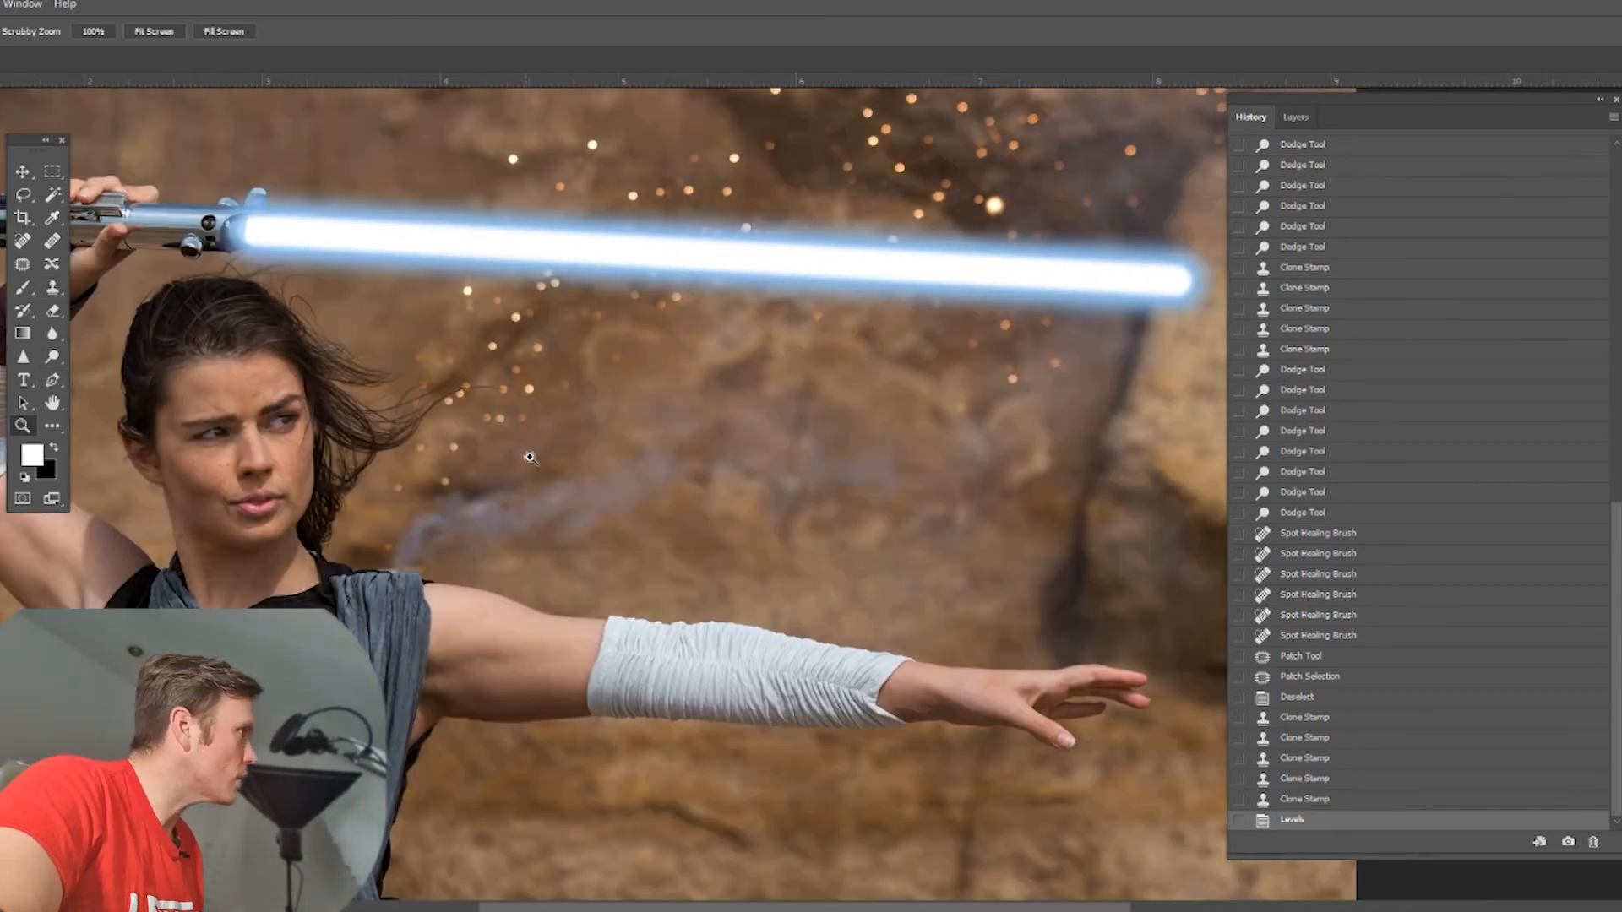
click(62, 362)
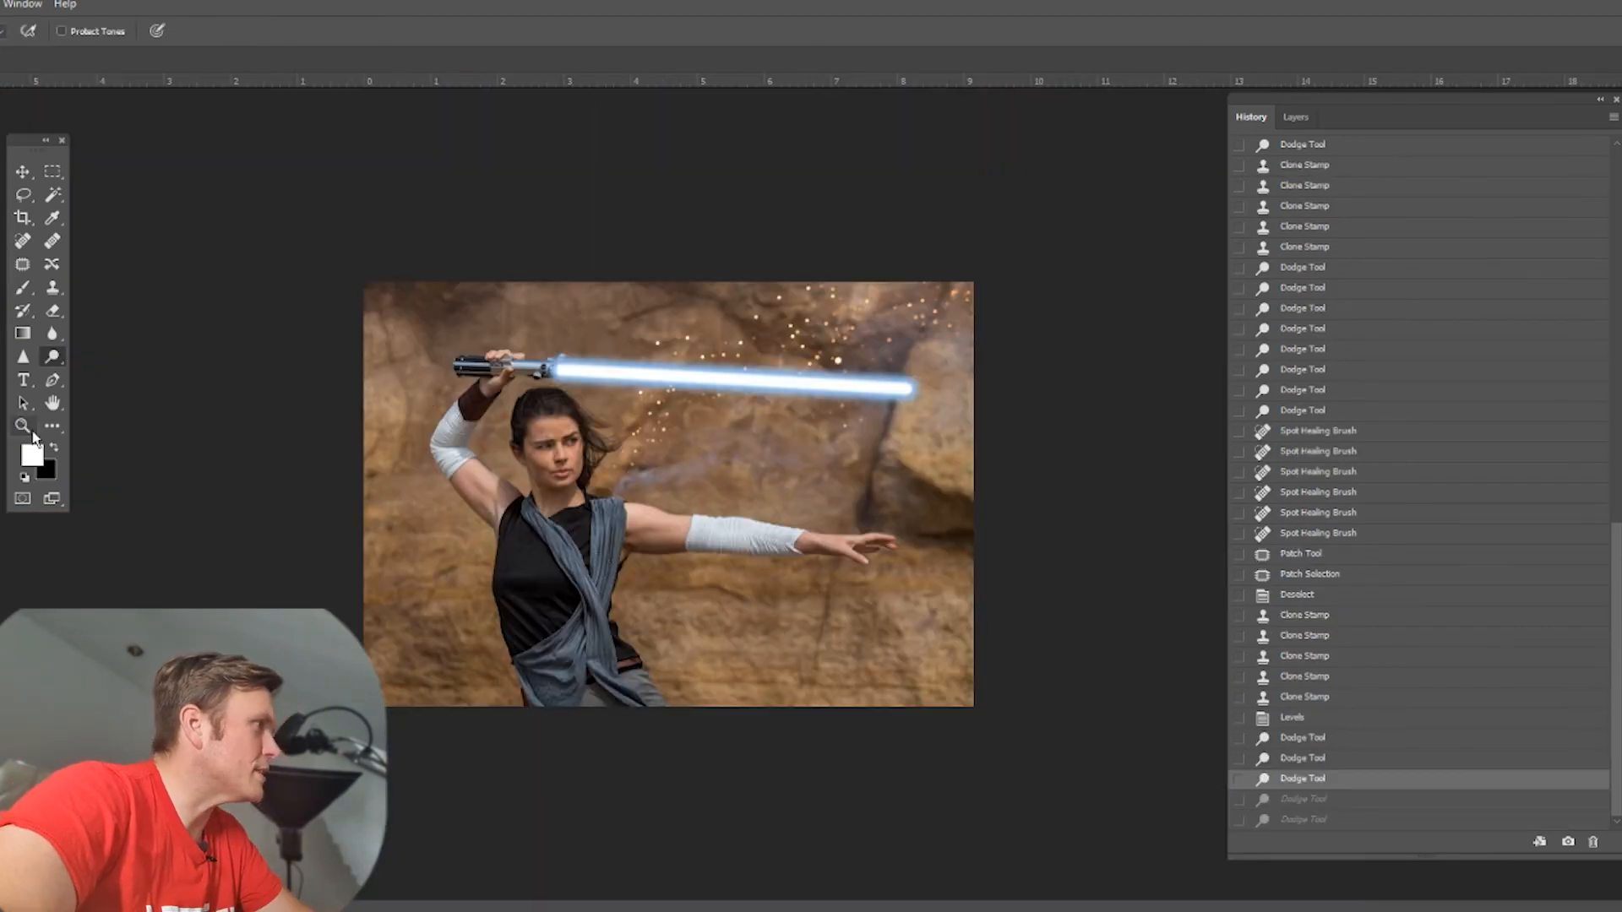
Step: Clone sparks from above the lightsaber blade onto the rock wall below it, beside the woman's hair and over her arm
click(25, 427)
click(603, 481)
click(279, 419)
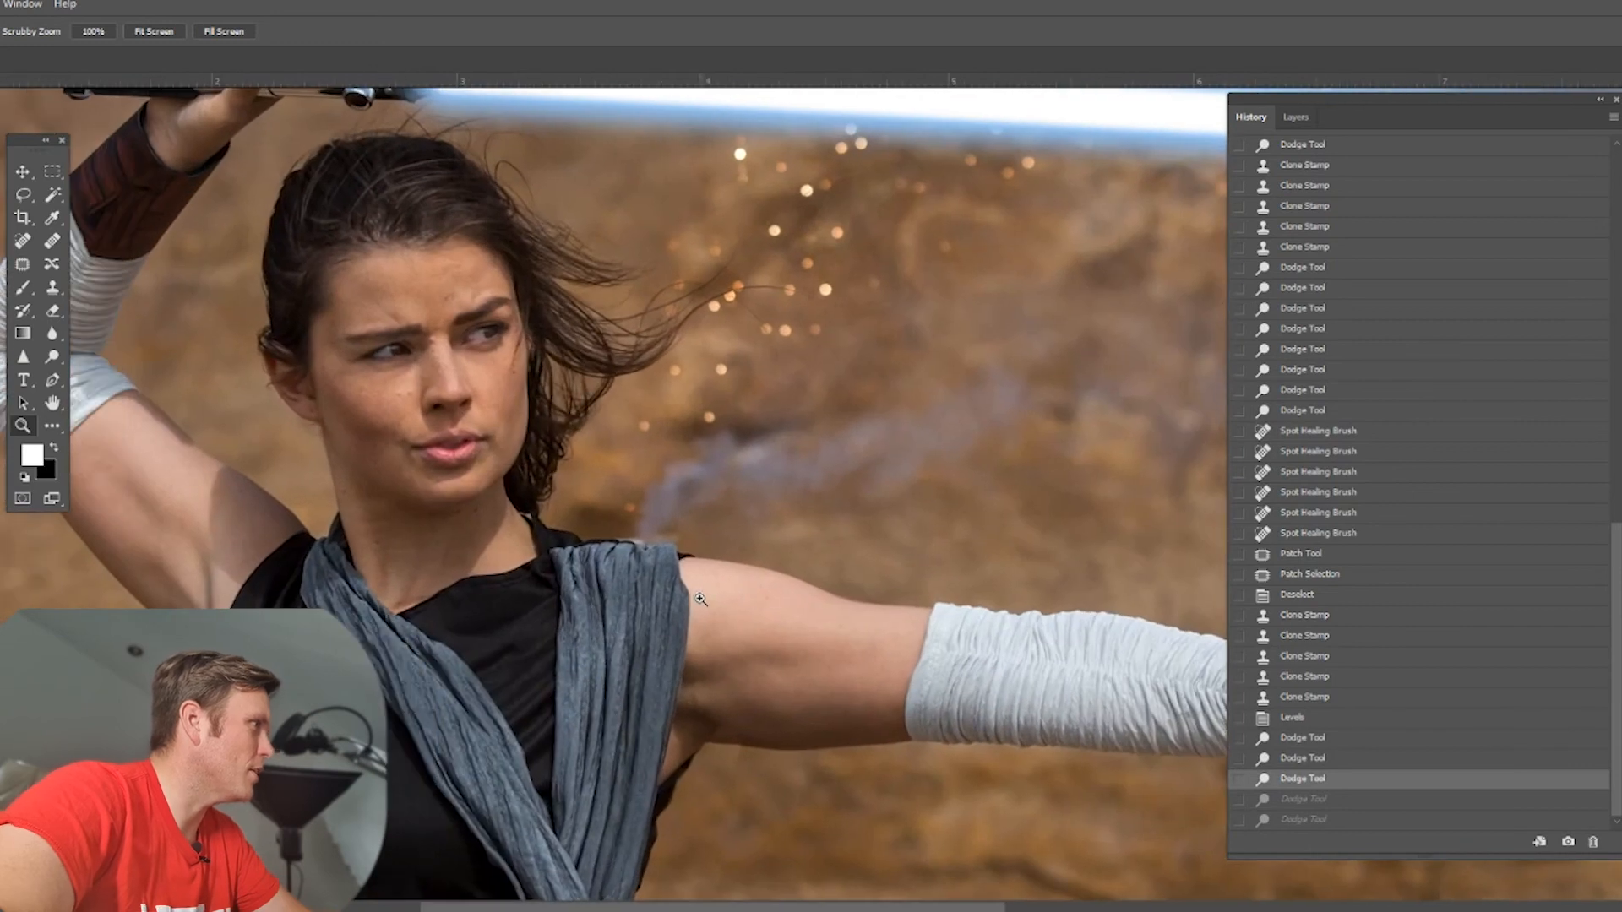
click(26, 268)
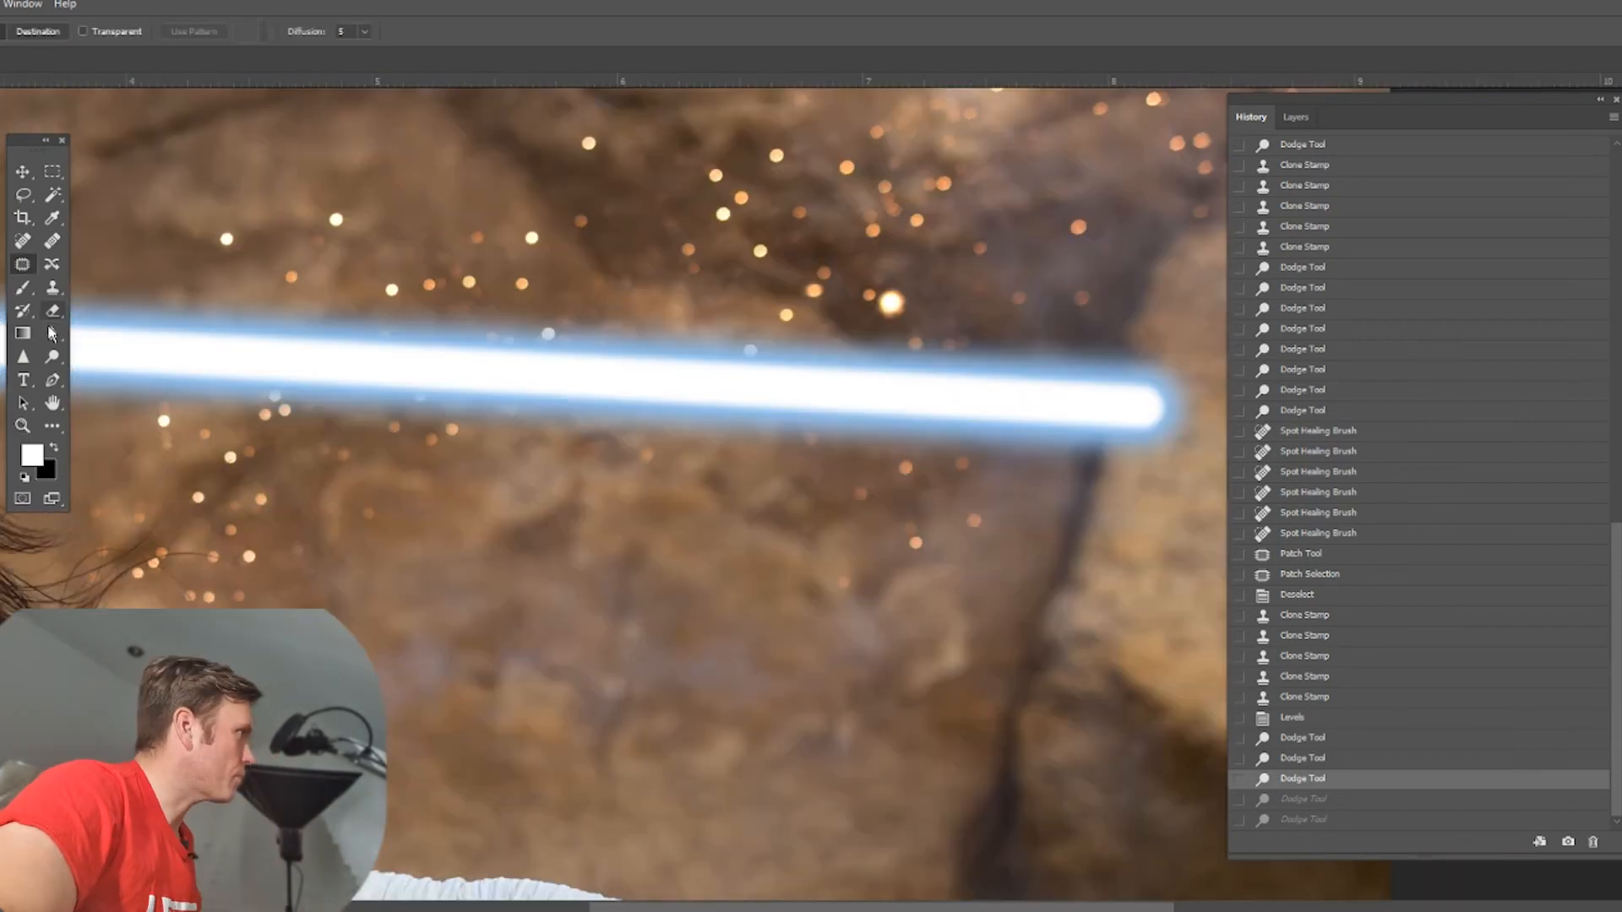
click(52, 289)
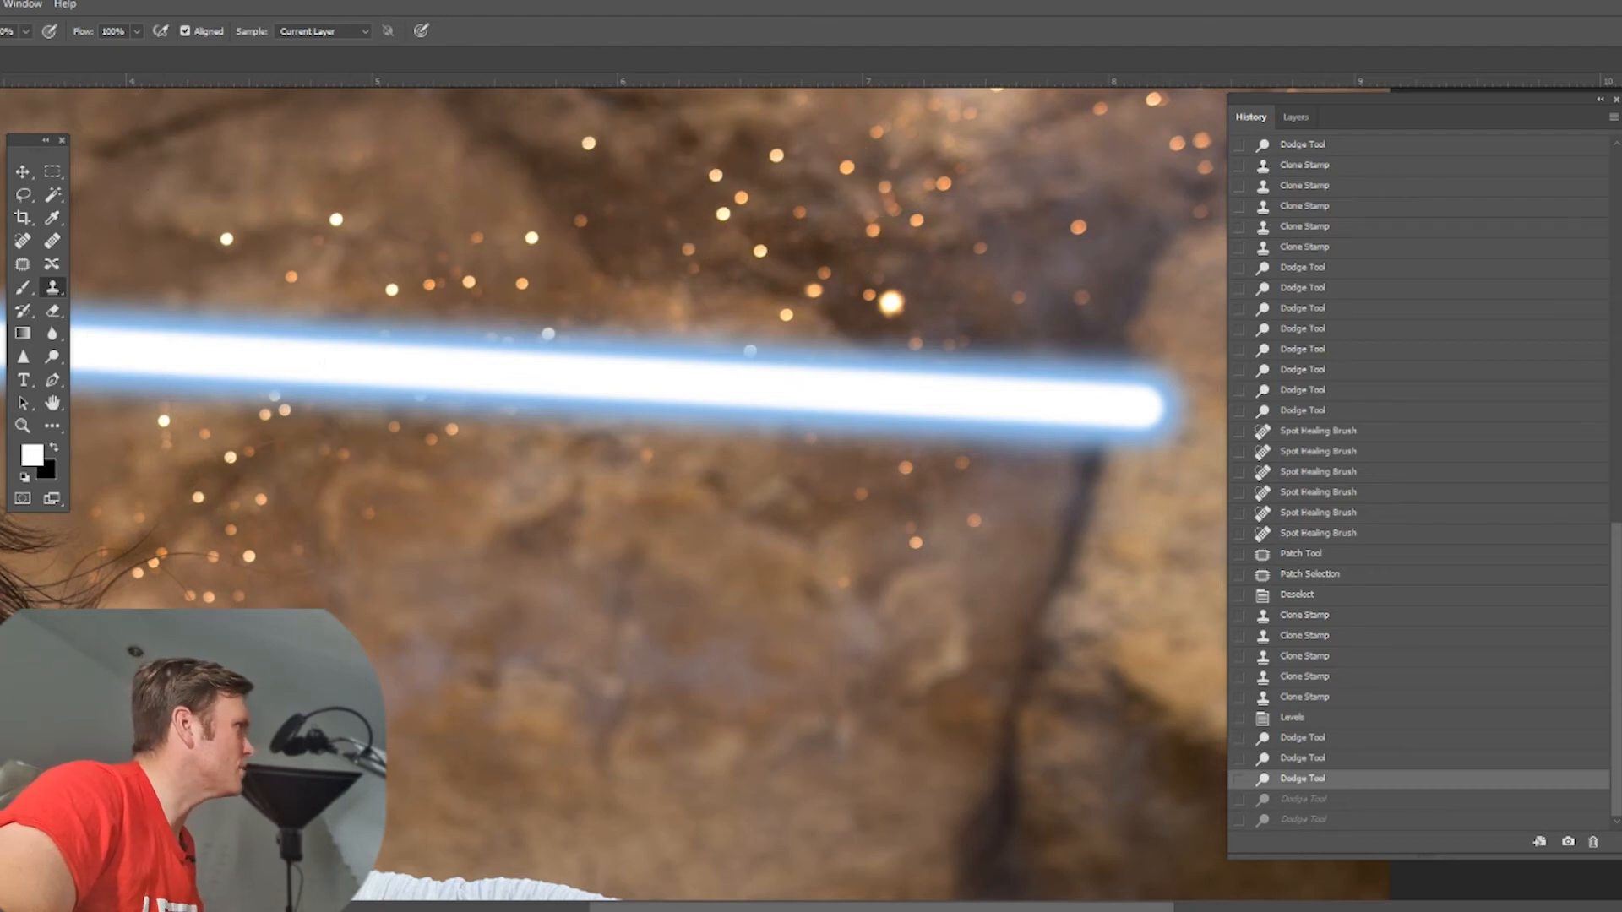
key(Return)
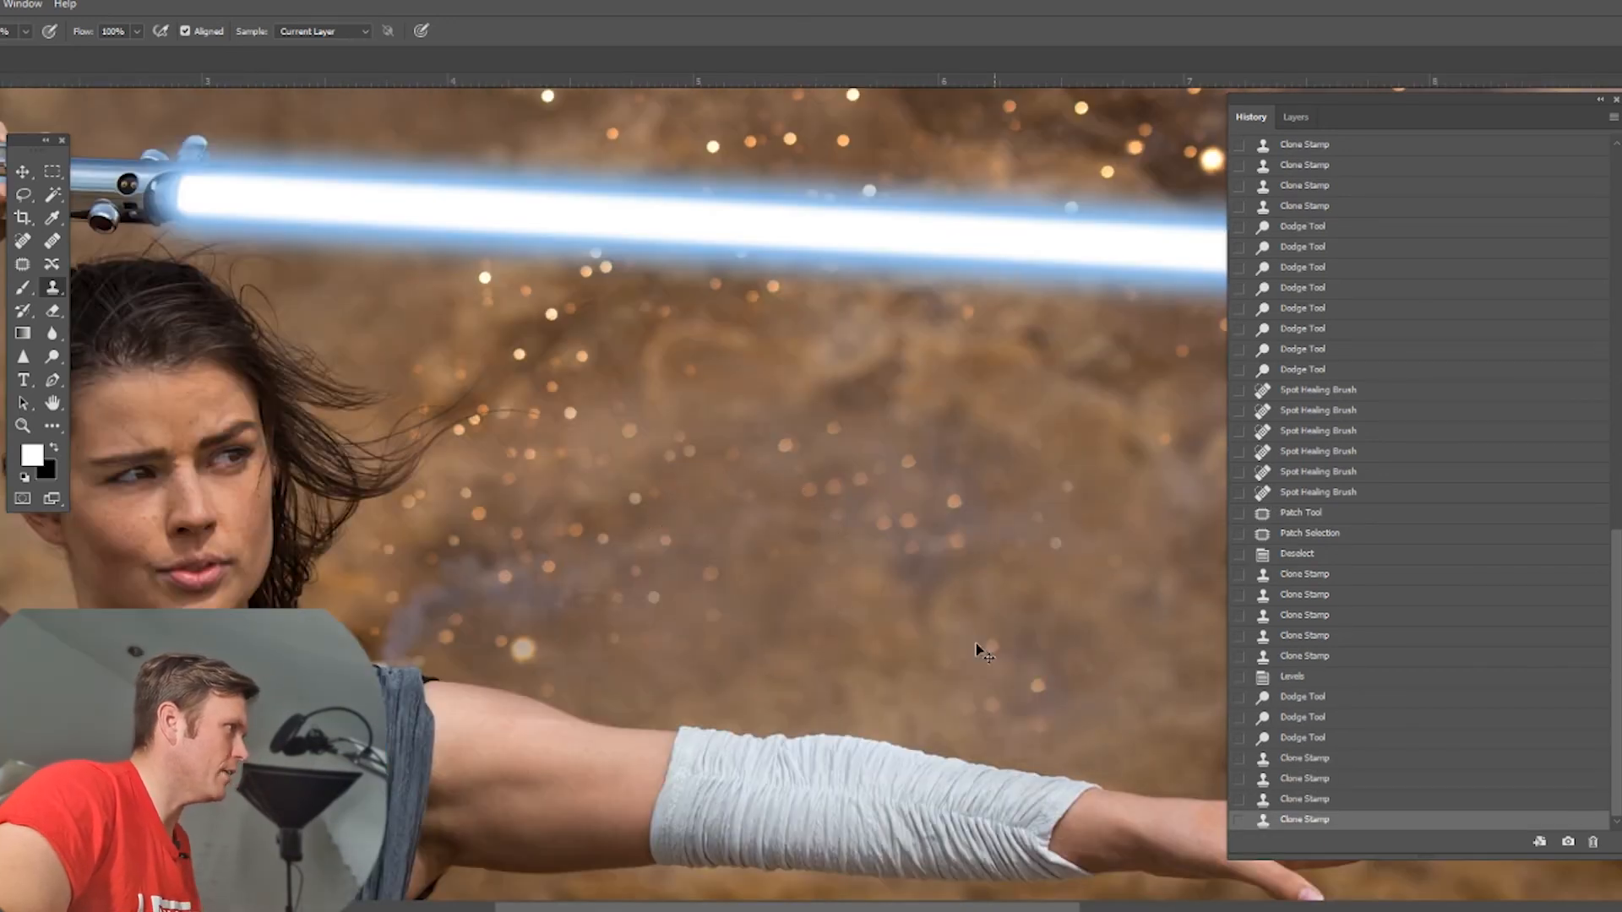
Step: Undo the last Clone Stamp stroke and stamp sparks again over the smoke beside the woman's hair
key(ctrl+z)
mouse_move(1090, 296)
mouse_down()
mouse_move(983, 509)
mouse_move(884, 537)
mouse_up()
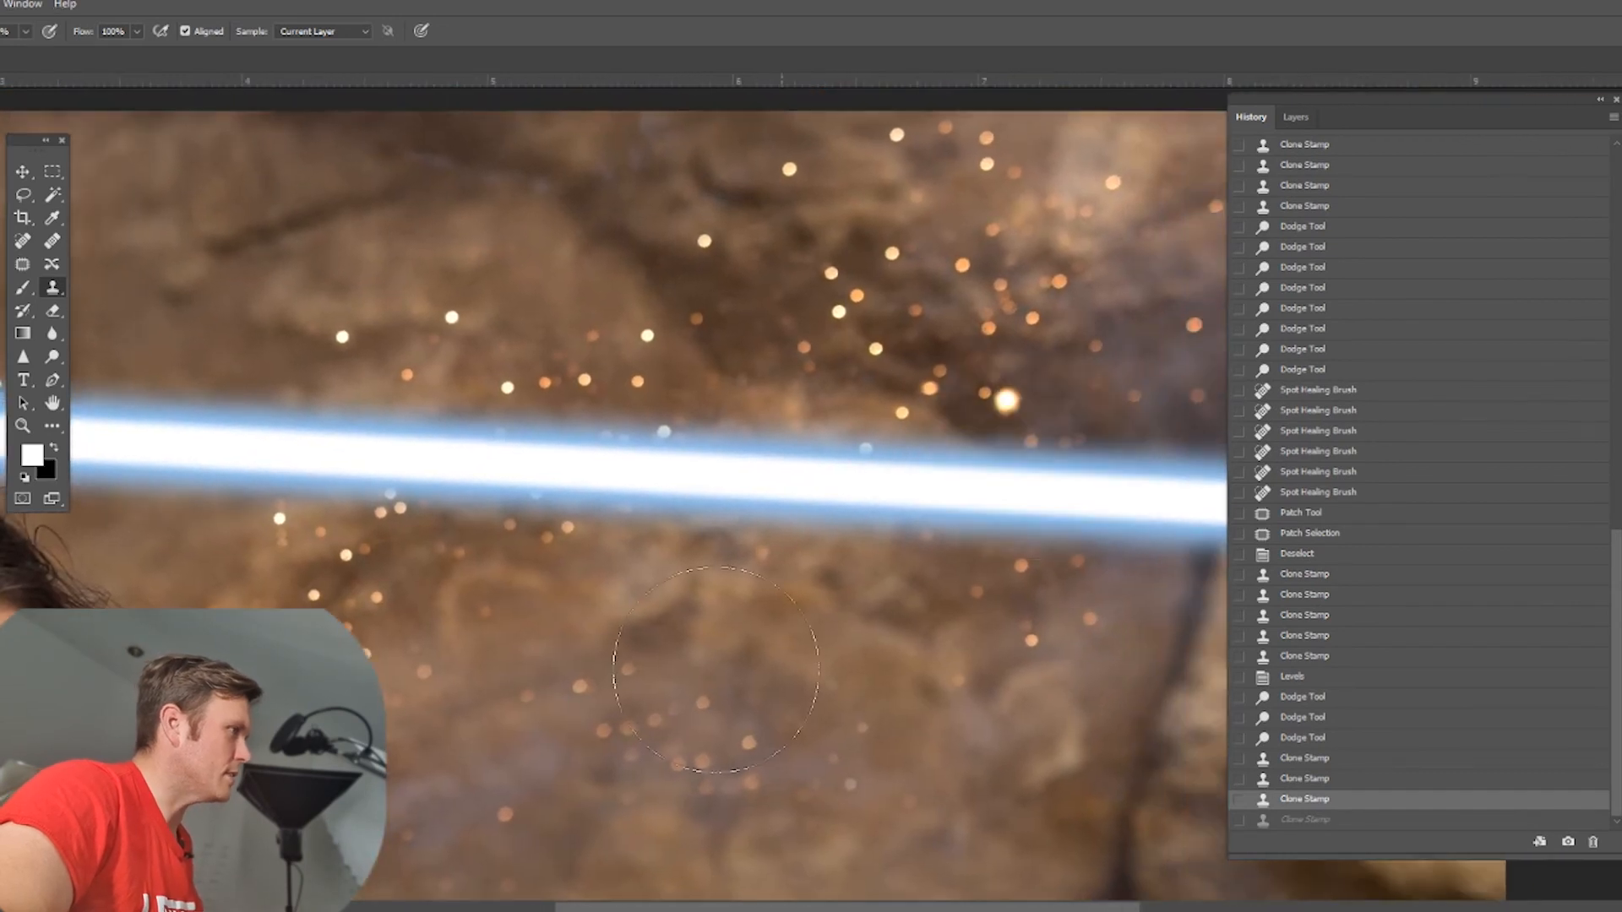
click(422, 792)
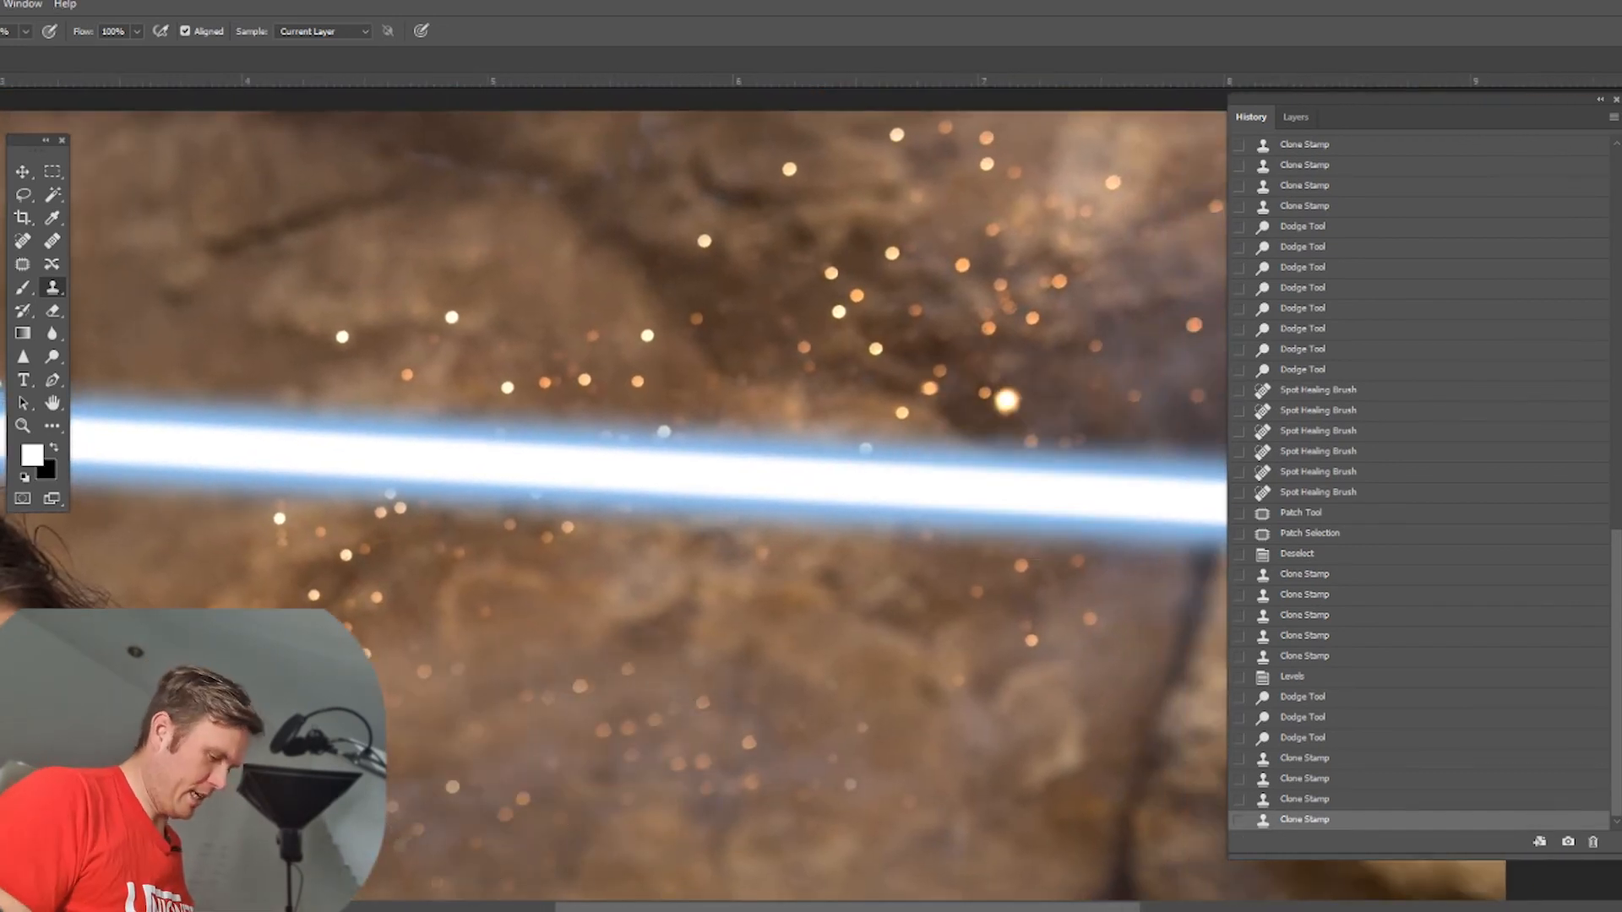
key(ctrl+0)
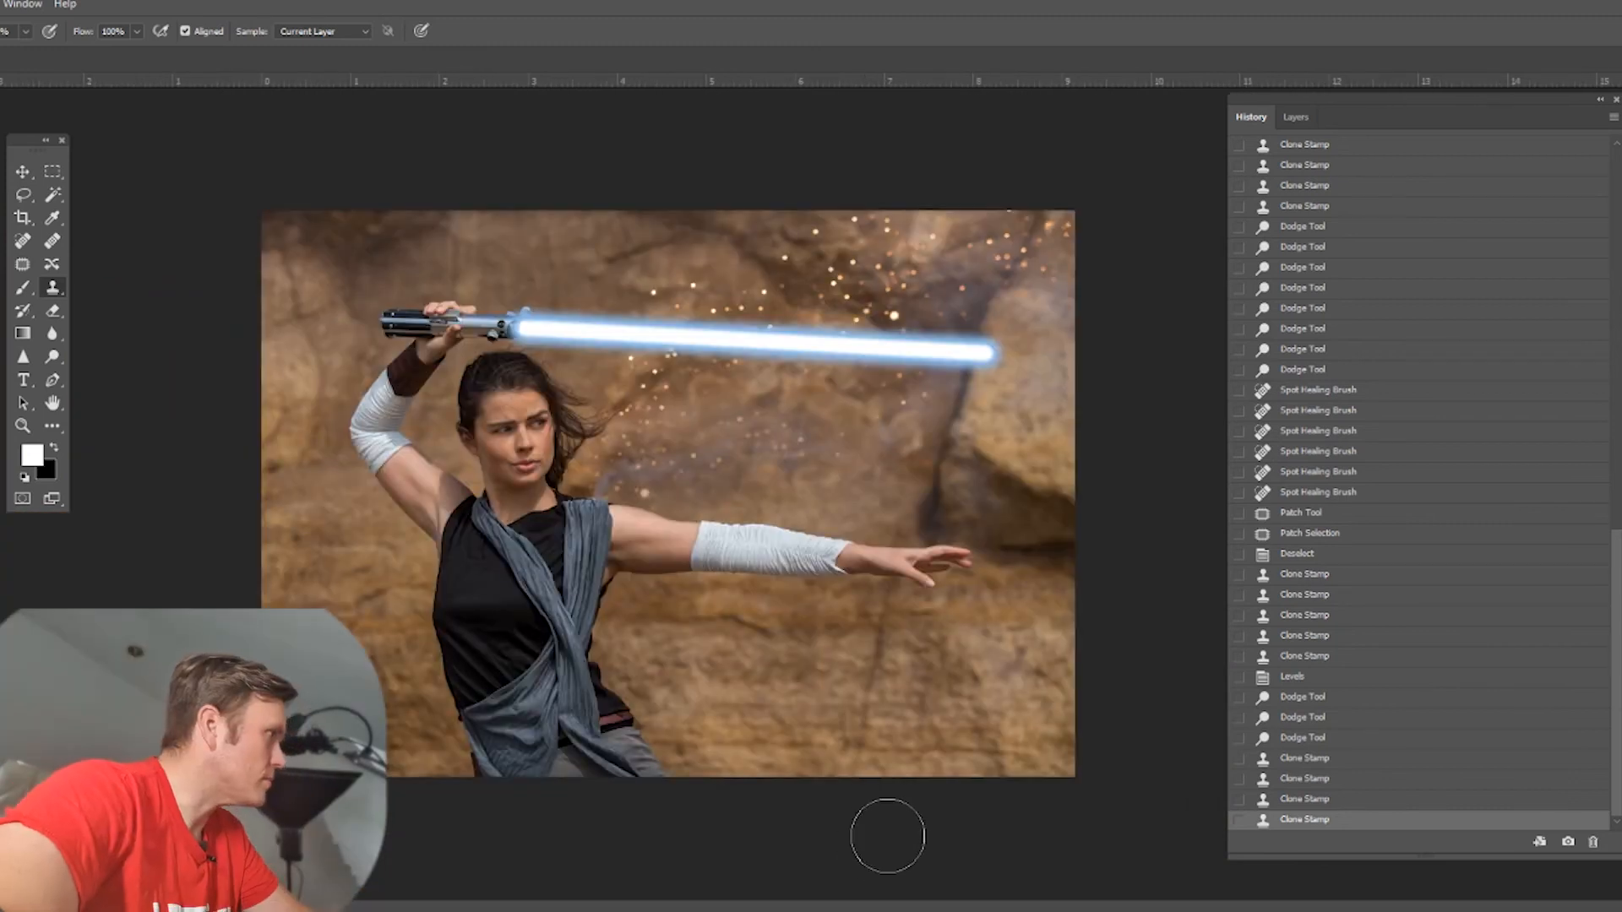
Step: Brighten the midtones slightly with Curves, placing the shadow point at input 41, output 45
key(ctrl+m)
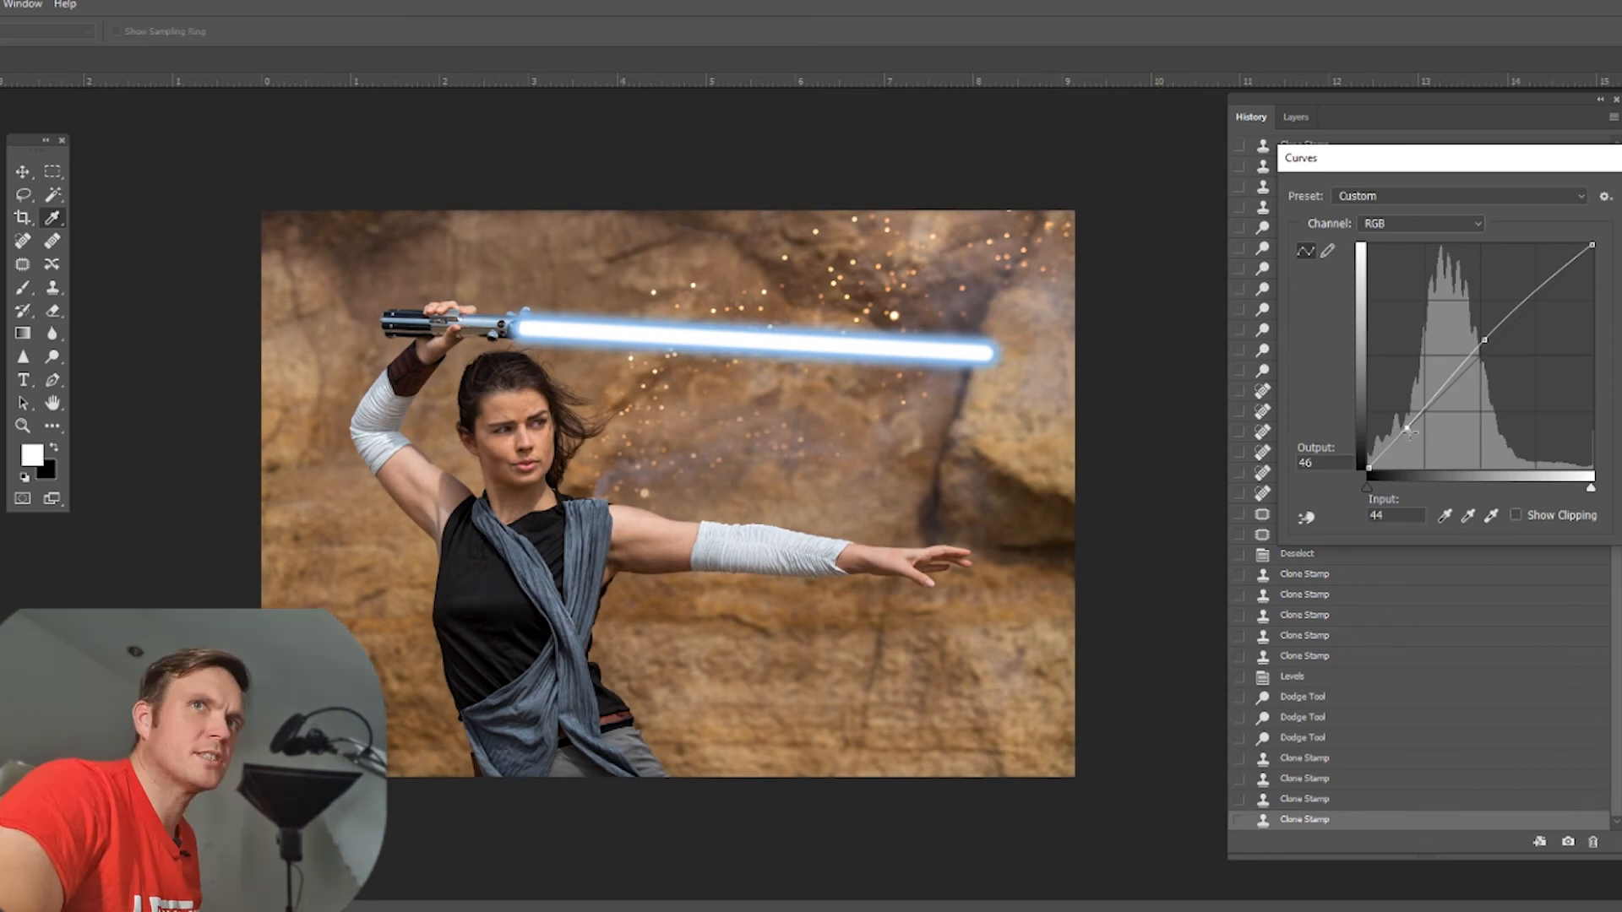
drag(1409, 429, 1405, 430)
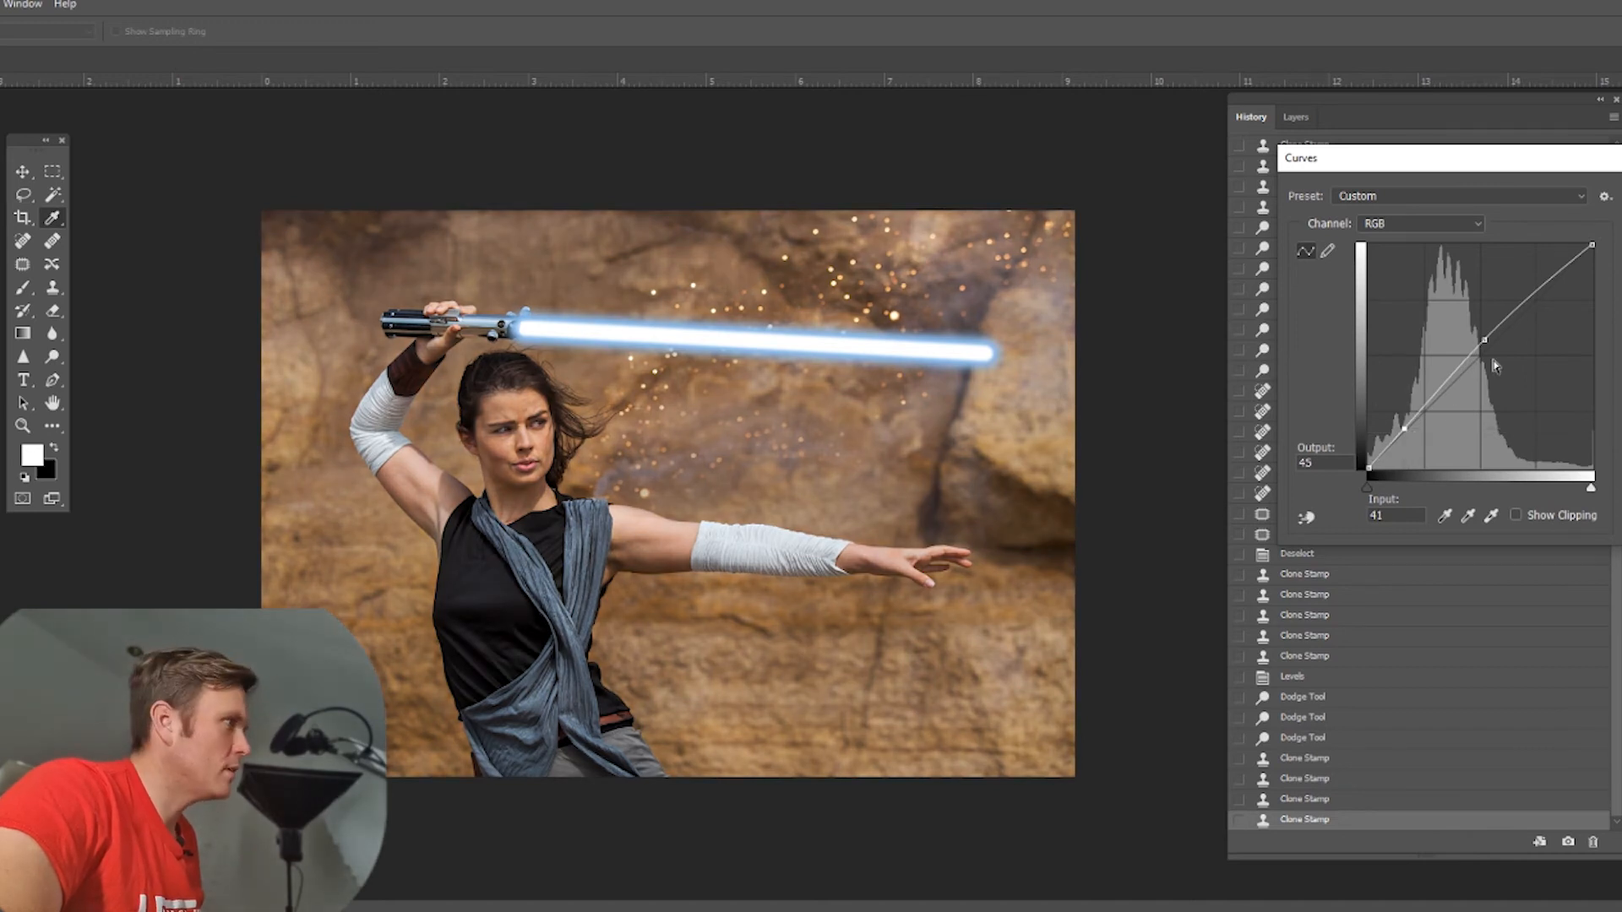
key(Return)
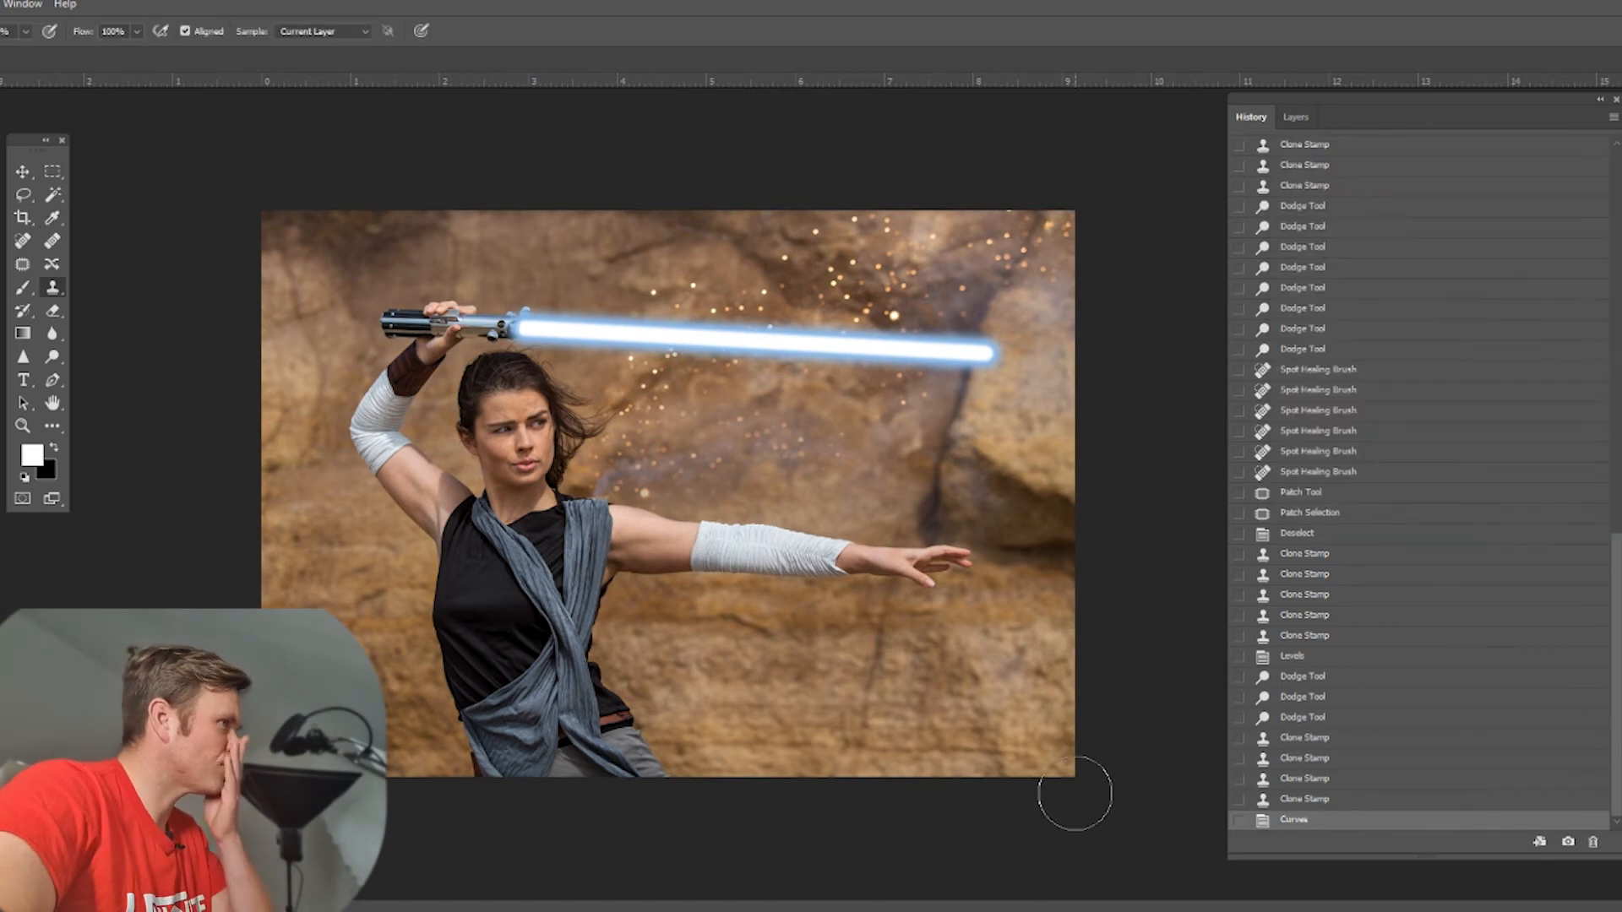
Step: Patch the dark shadow on the rock beyond the outstretched fingertips with nearby lighter rock in two passes, clearing each selection
click(23, 426)
click(1076, 571)
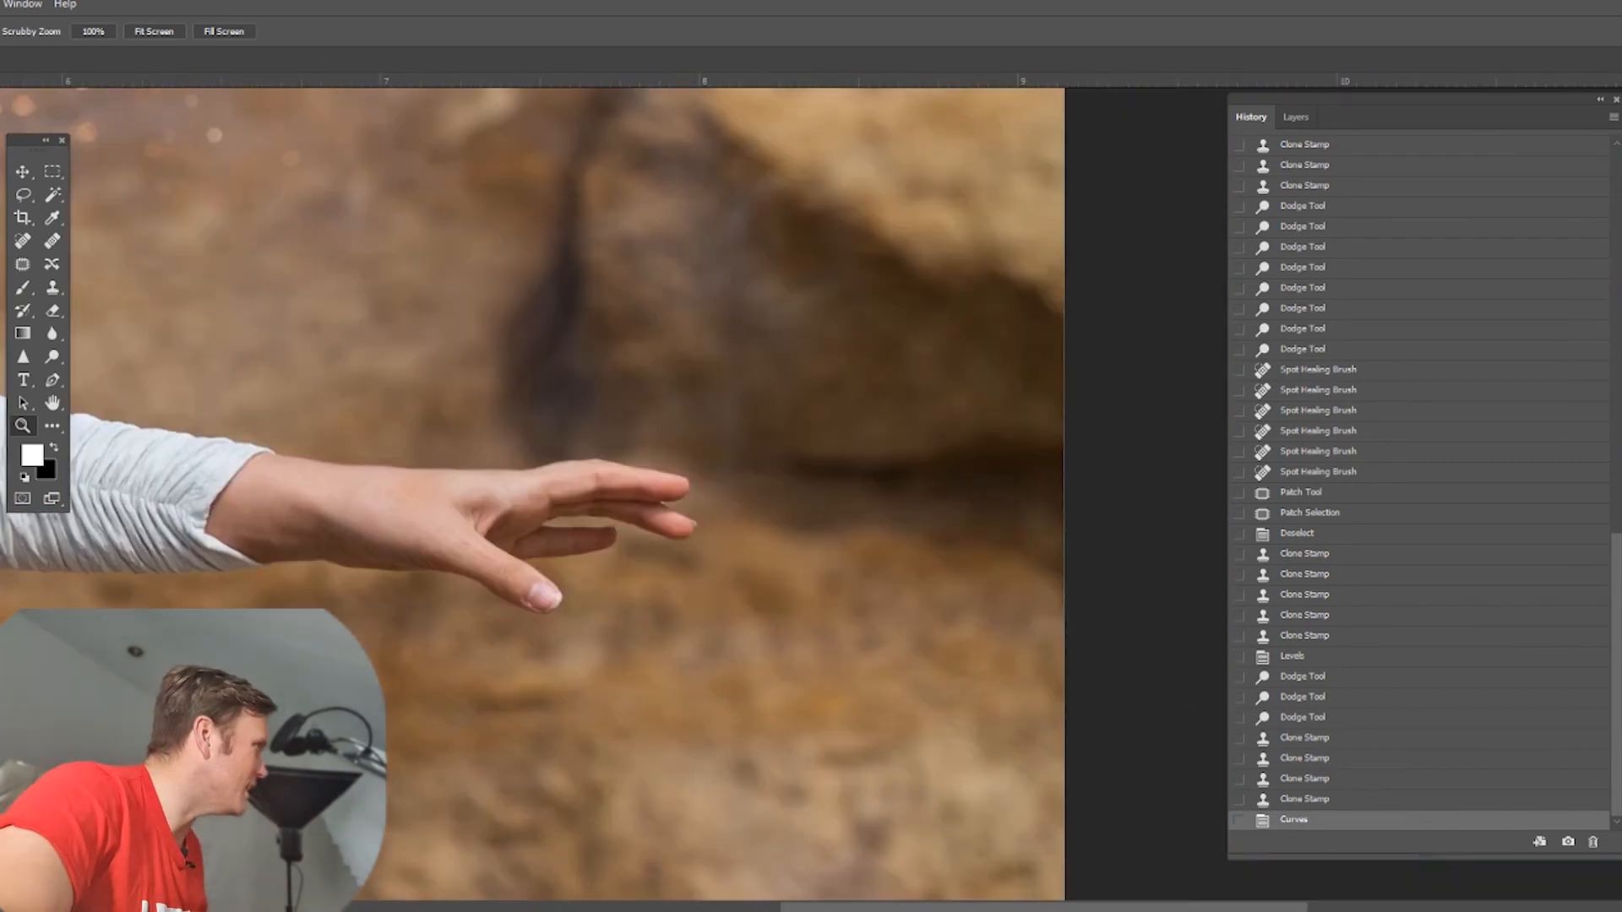
click(23, 265)
mouse_move(812, 507)
mouse_down()
mouse_move(952, 396)
mouse_move(1050, 467)
mouse_up()
key(ctrl+d)
mouse_move(1097, 590)
mouse_down()
mouse_move(742, 533)
mouse_move(1079, 405)
mouse_move(1083, 587)
mouse_up()
drag(1008, 496, 970, 724)
key(ctrl+d)
Step: Patch away the dark vertical crack above the outstretched hand using the plain rock beside it, and clear the selection
drag(841, 626, 1031, 792)
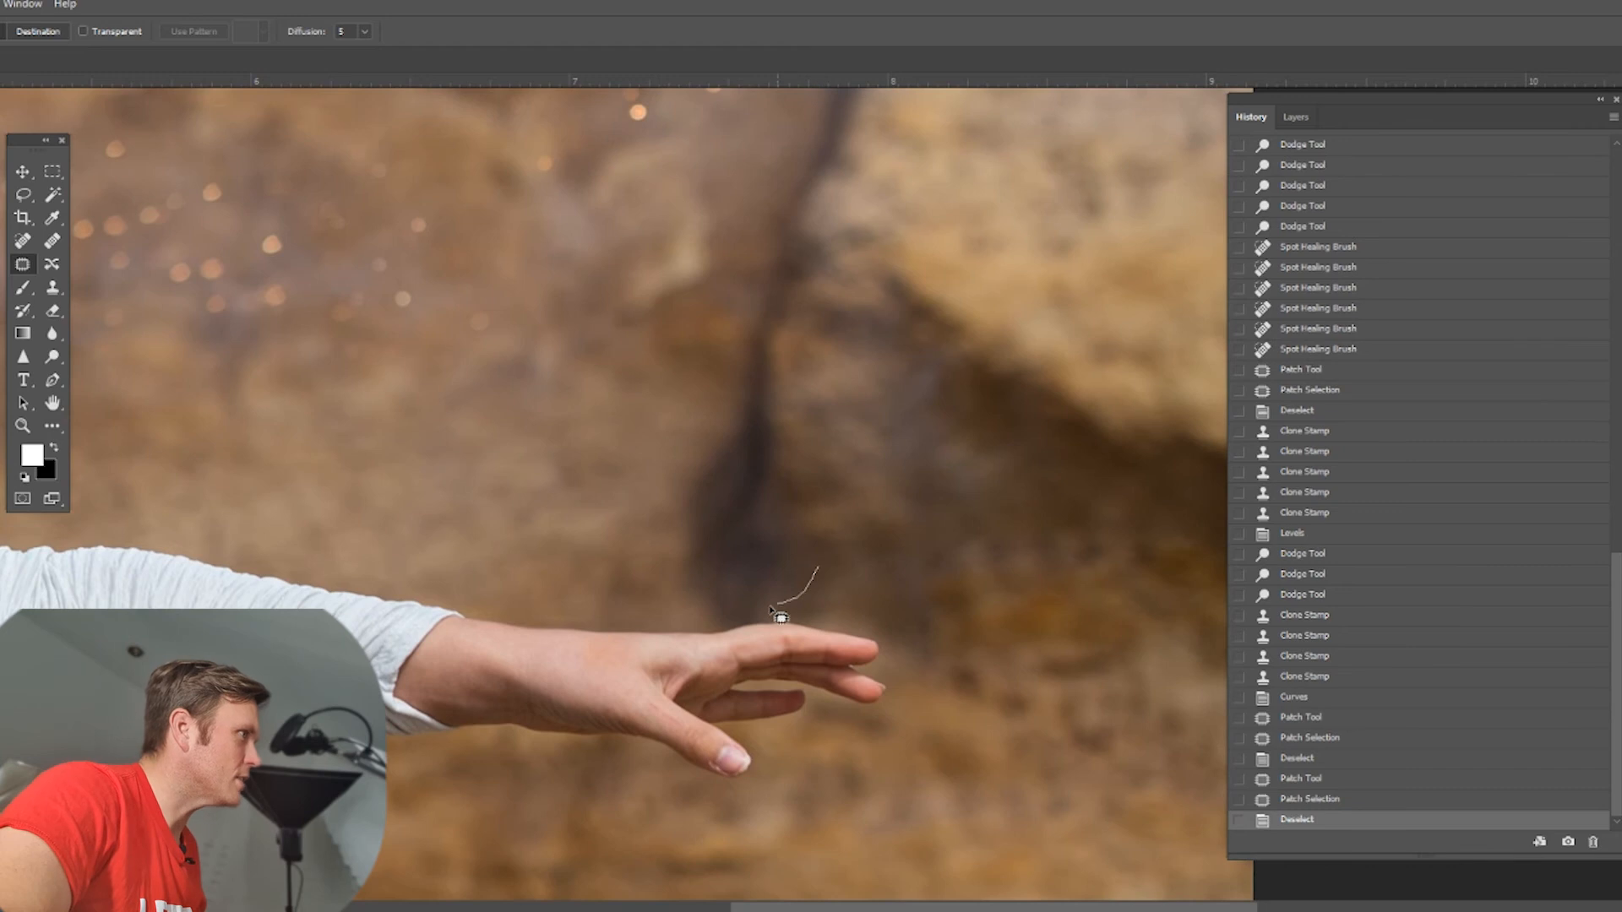
mouse_move(716, 618)
mouse_down()
mouse_move(645, 520)
mouse_move(698, 382)
mouse_move(831, 365)
mouse_up()
drag(784, 424, 646, 402)
click(682, 290)
mouse_move(770, 544)
mouse_down()
mouse_move(869, 365)
mouse_move(906, 547)
mouse_up()
drag(850, 399, 695, 388)
click(872, 246)
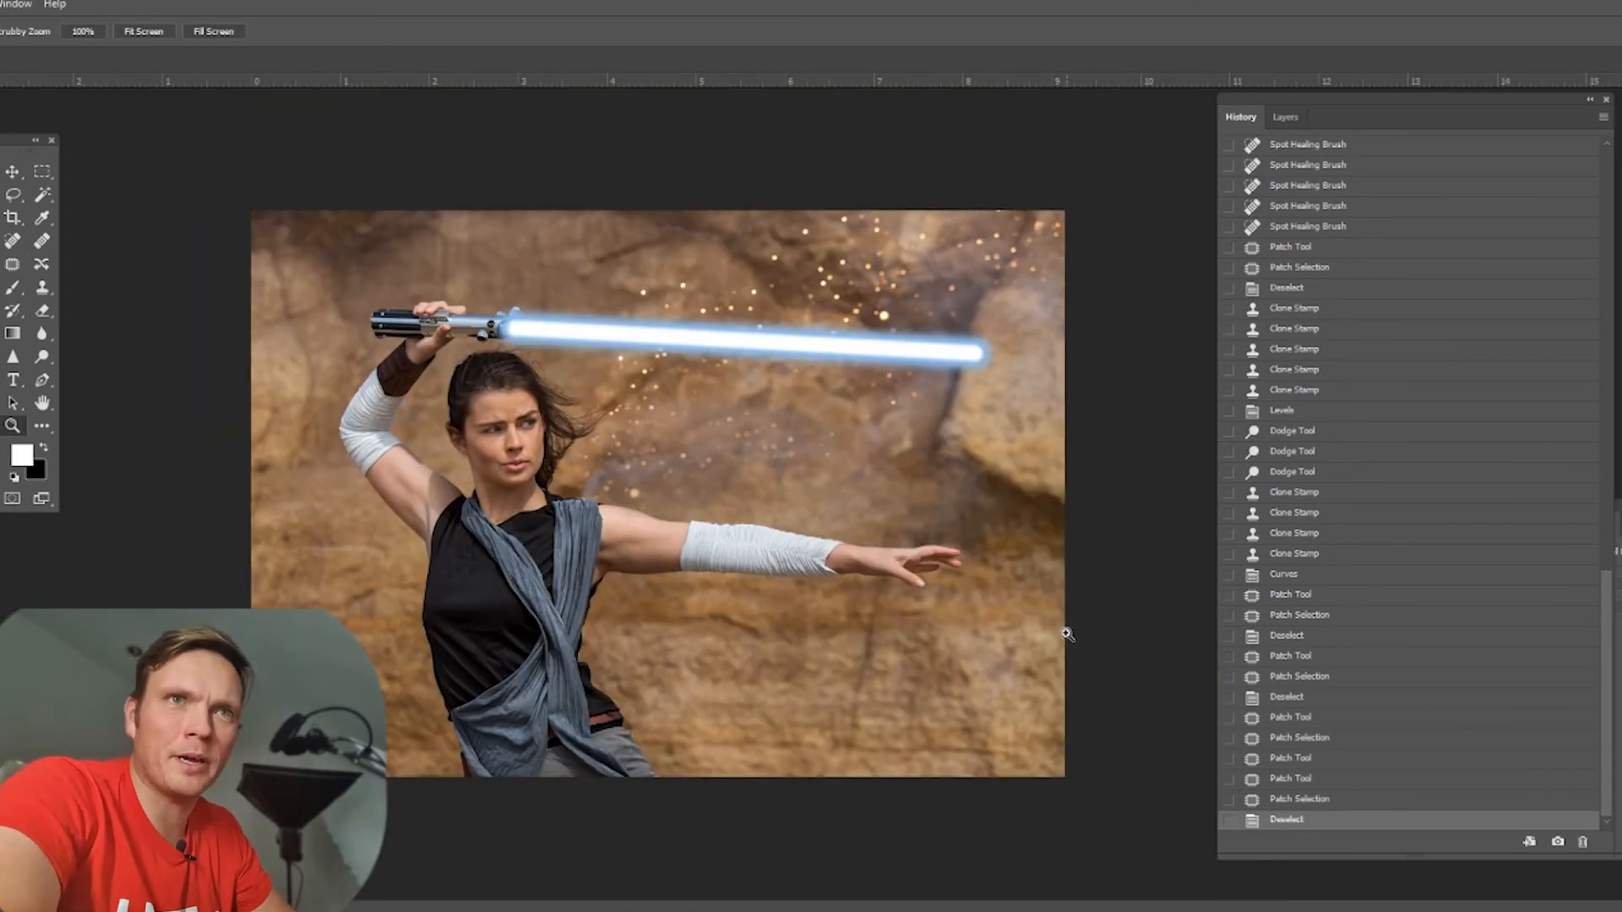
Step: Remove the lowest finger of the outstretched hand by cloning background rock over it with a smaller Clone Stamp brush
drag(929, 577, 1102, 695)
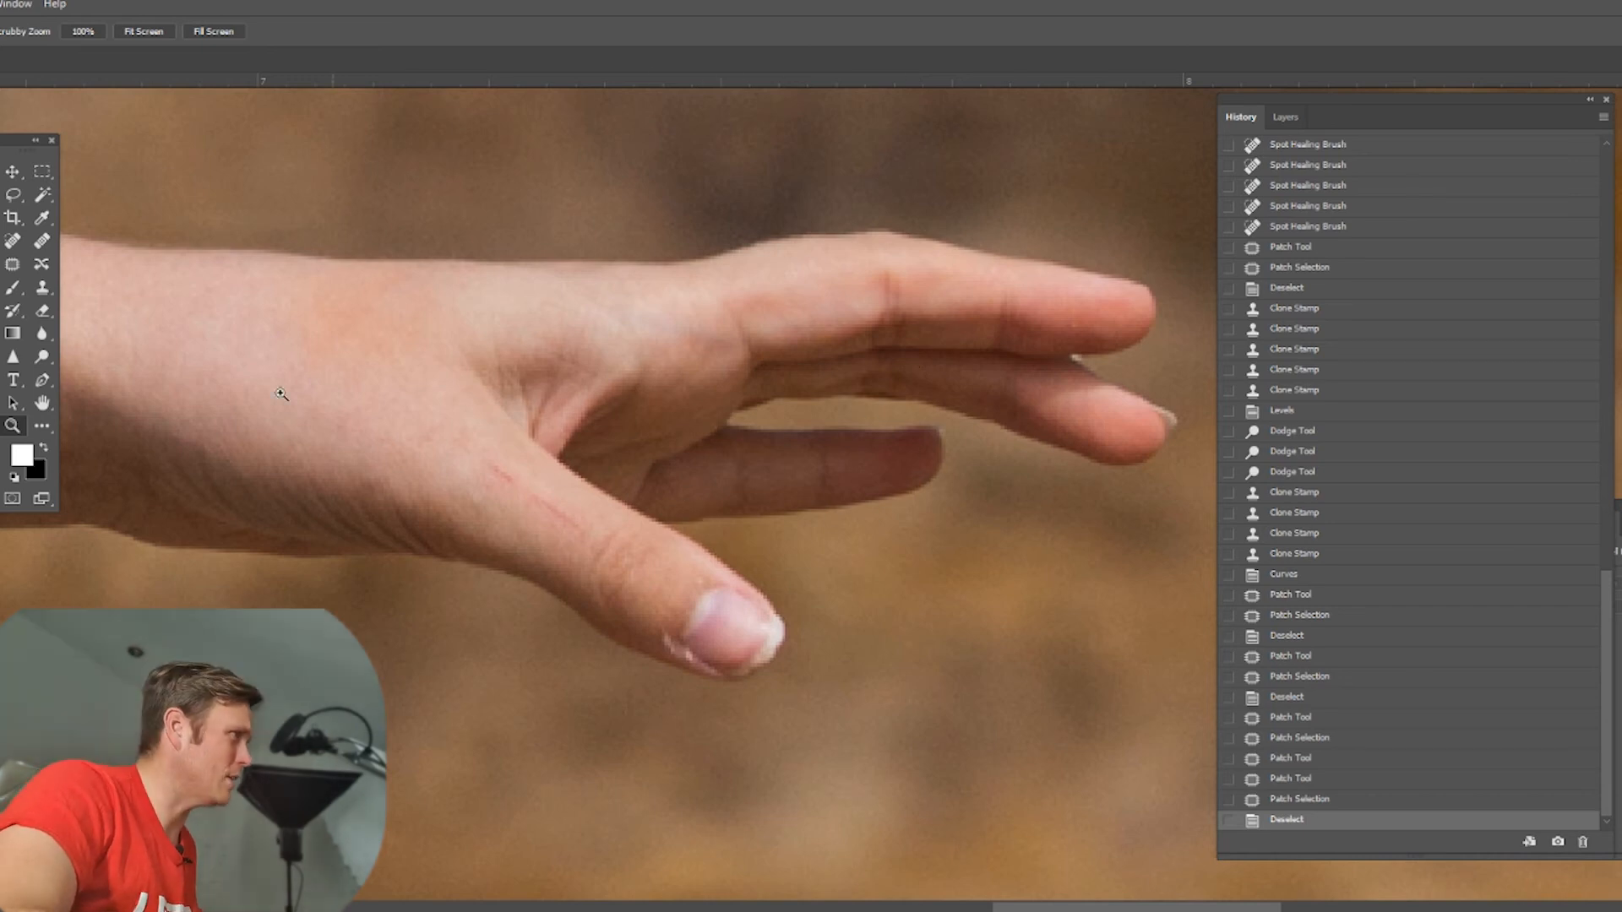
click(13, 241)
click(43, 288)
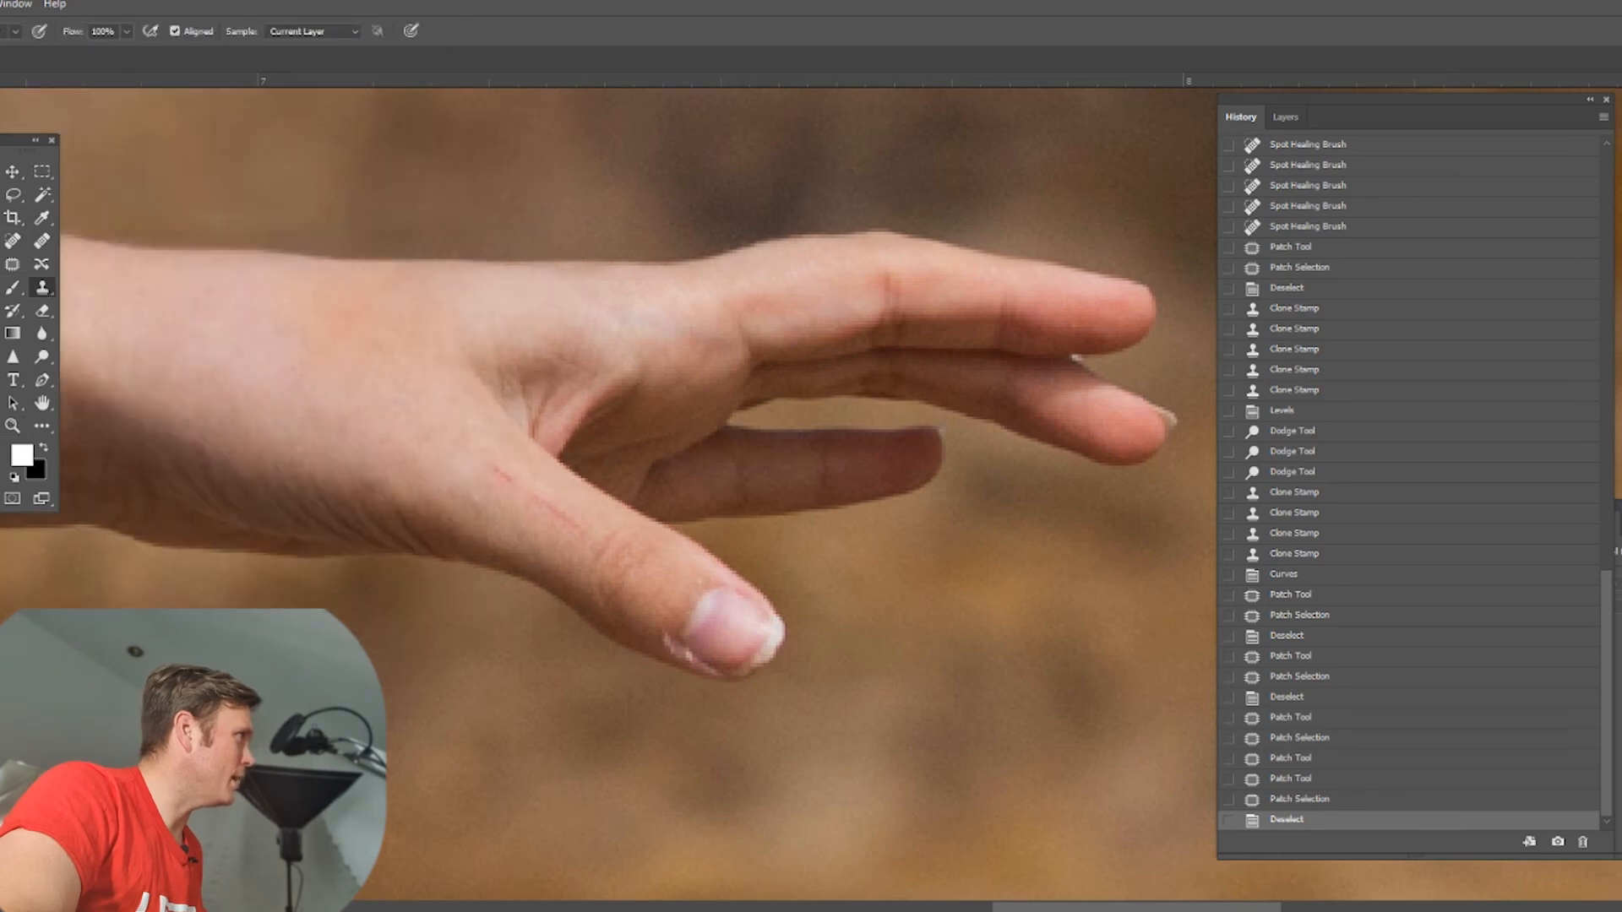
key(bracketleft)
key(bracketleft)
key(bracketleft)
key(bracketleft)
key(bracketleft)
key(bracketleft)
key(bracketleft)
key(bracketleft)
key(bracketleft)
key(bracketleft)
key(bracketleft)
key(bracketleft)
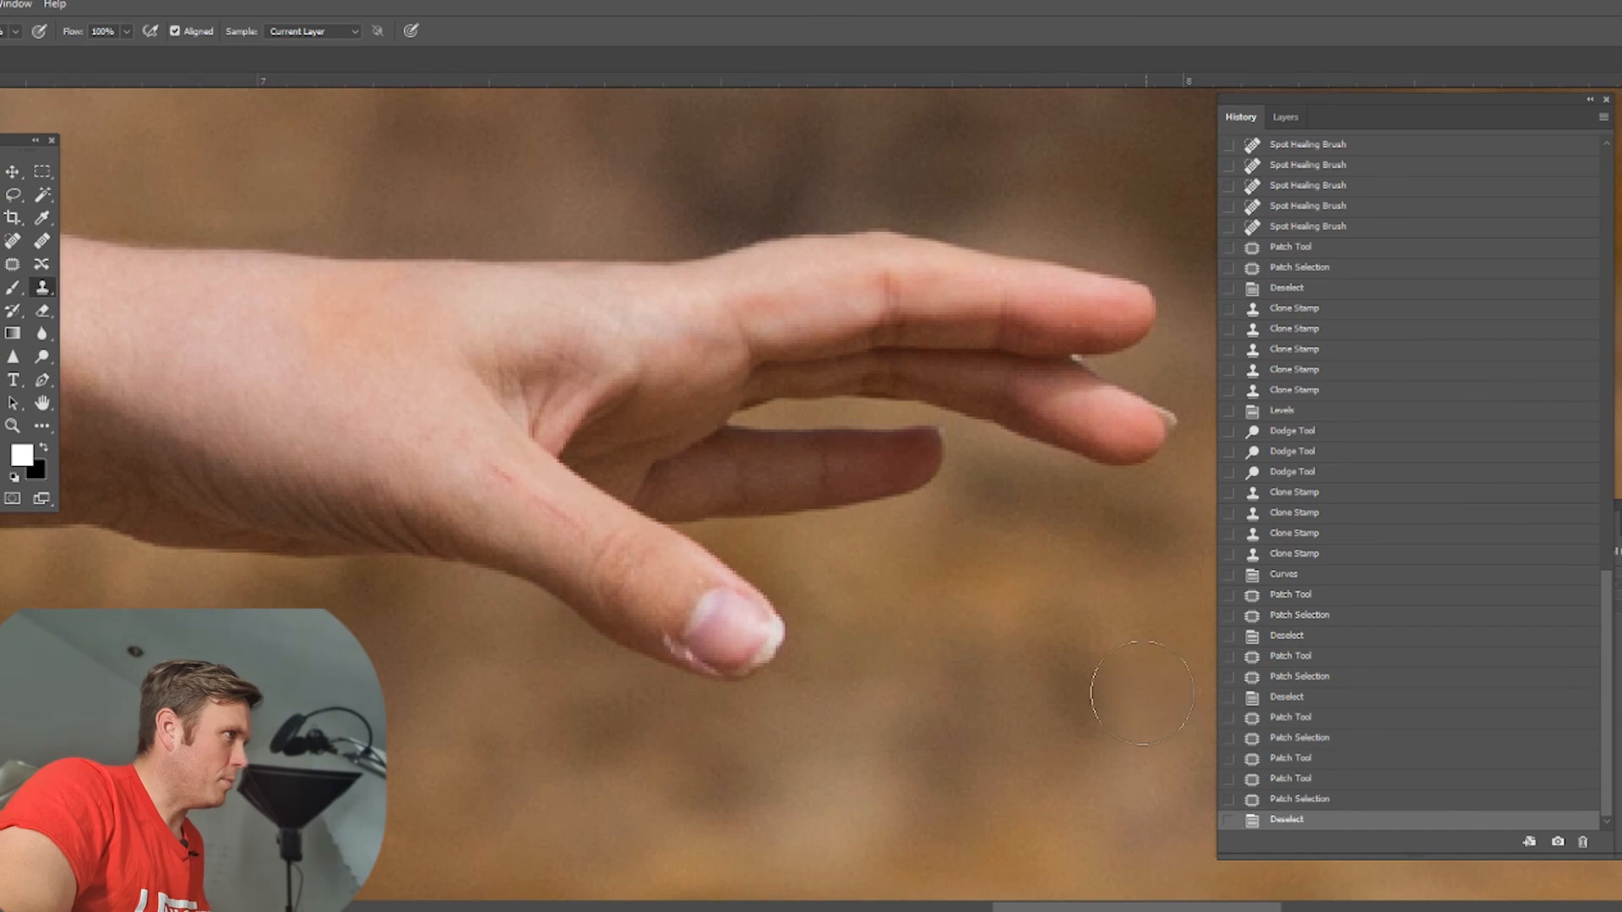
mouse_move(968, 545)
mouse_down()
mouse_move(895, 464)
mouse_move(836, 465)
mouse_move(926, 487)
mouse_up()
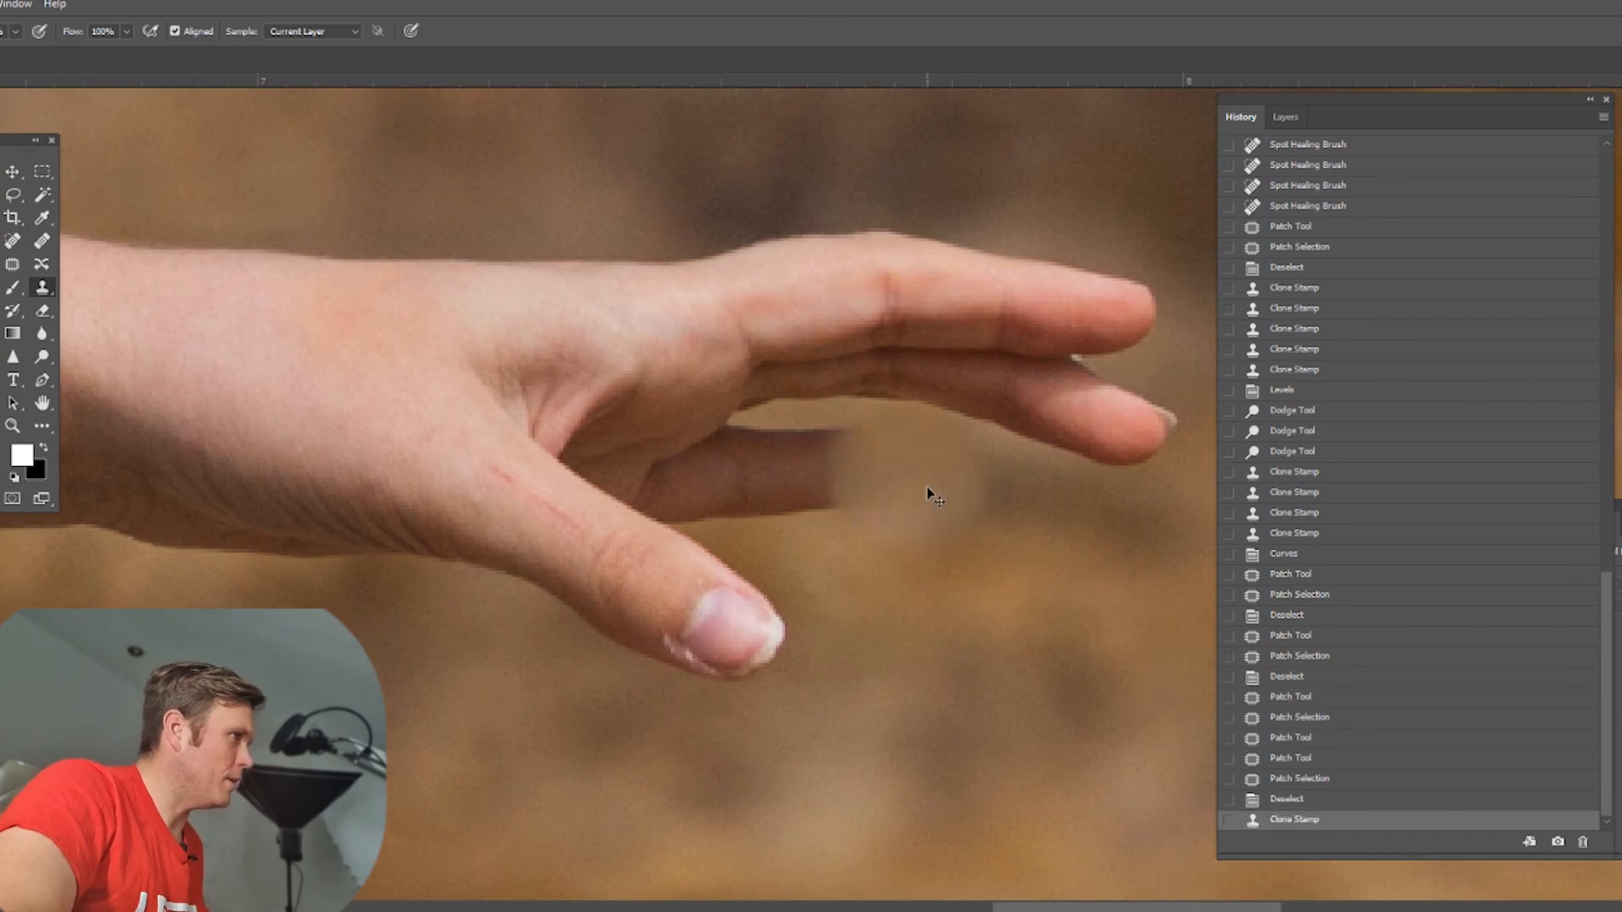
key(ctrl+z)
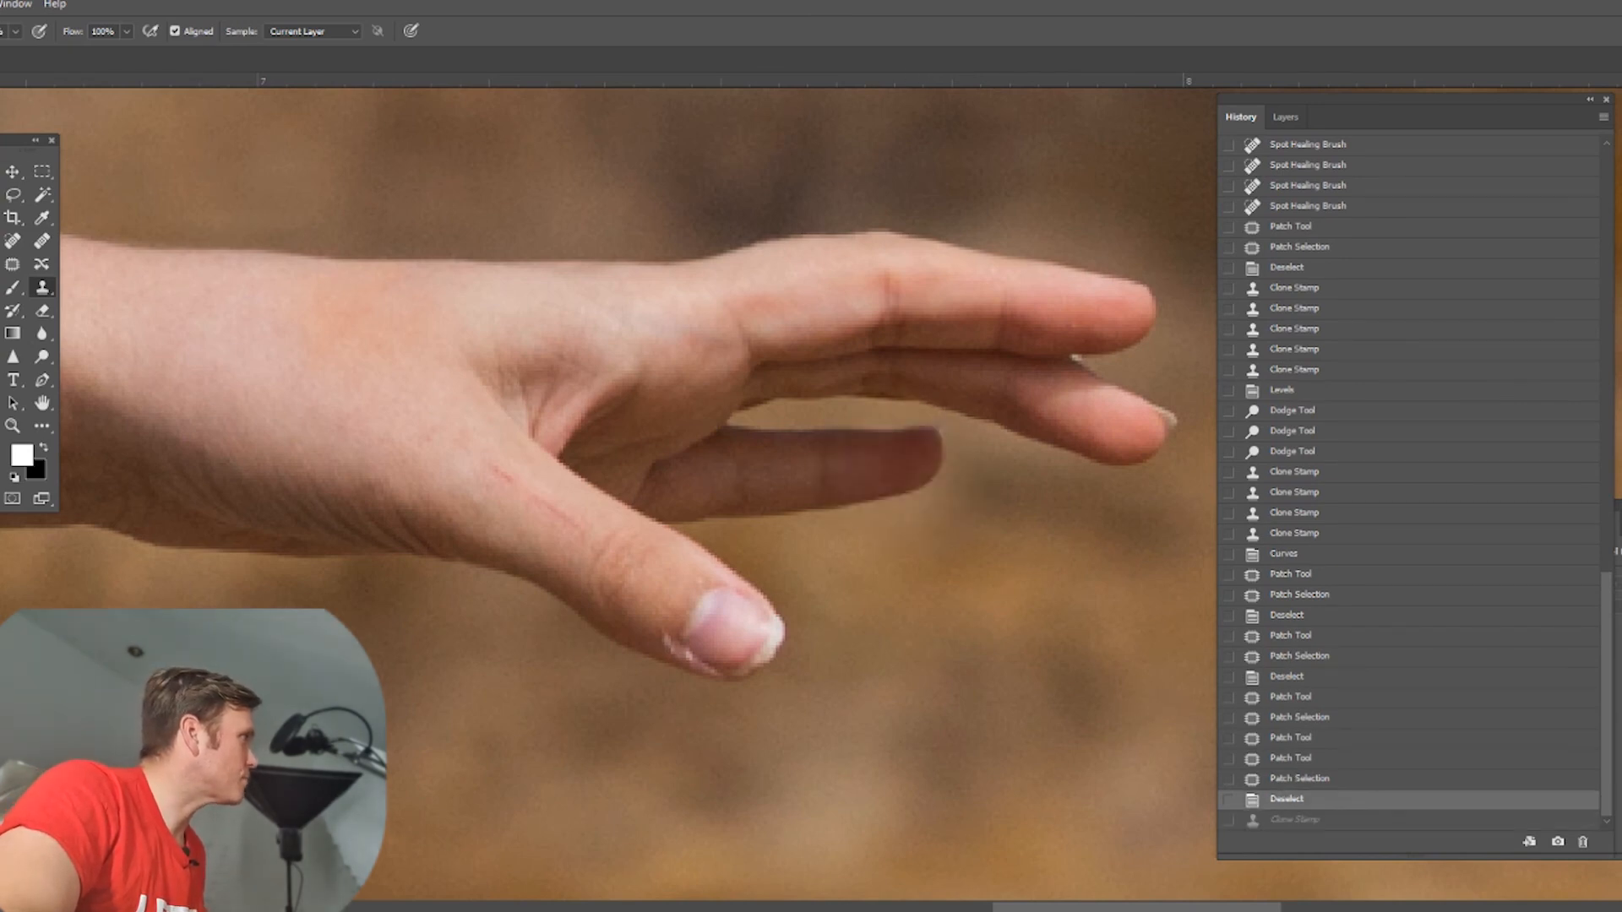
mouse_move(985, 543)
mouse_down()
mouse_move(923, 489)
mouse_move(869, 472)
mouse_move(765, 478)
mouse_up()
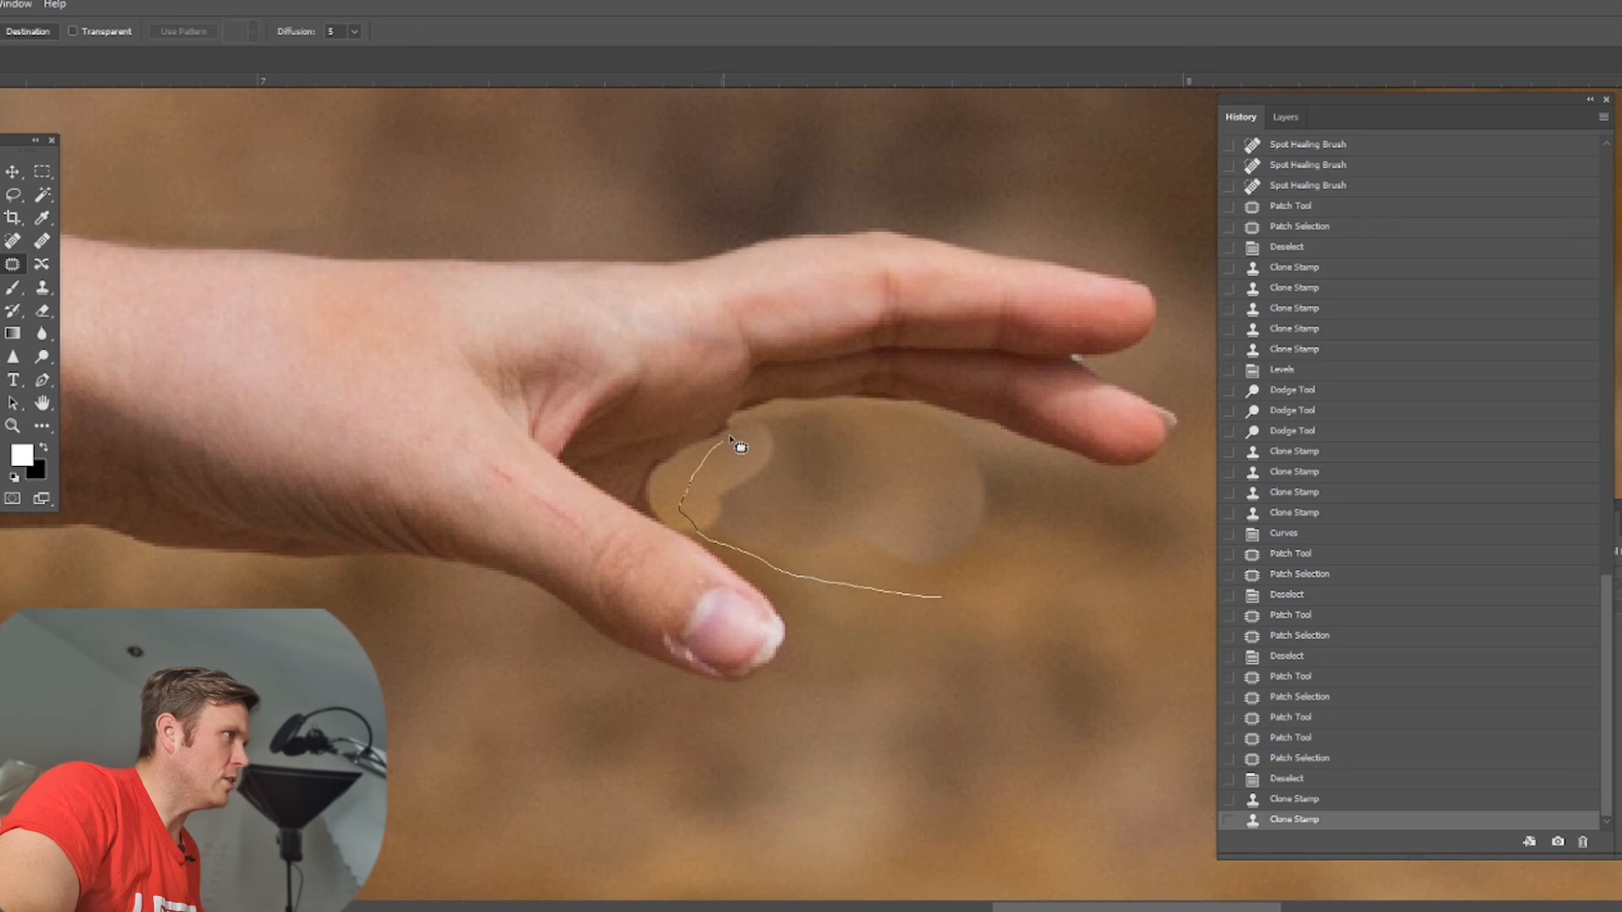
Step: Patch the cloned background between the thumb and fingers with blurred rock from below, and clear the selection
drag(1051, 570, 1045, 565)
mouse_move(1037, 559)
mouse_down()
mouse_move(1100, 658)
mouse_move(1112, 713)
mouse_move(1048, 790)
mouse_up()
key(ctrl+d)
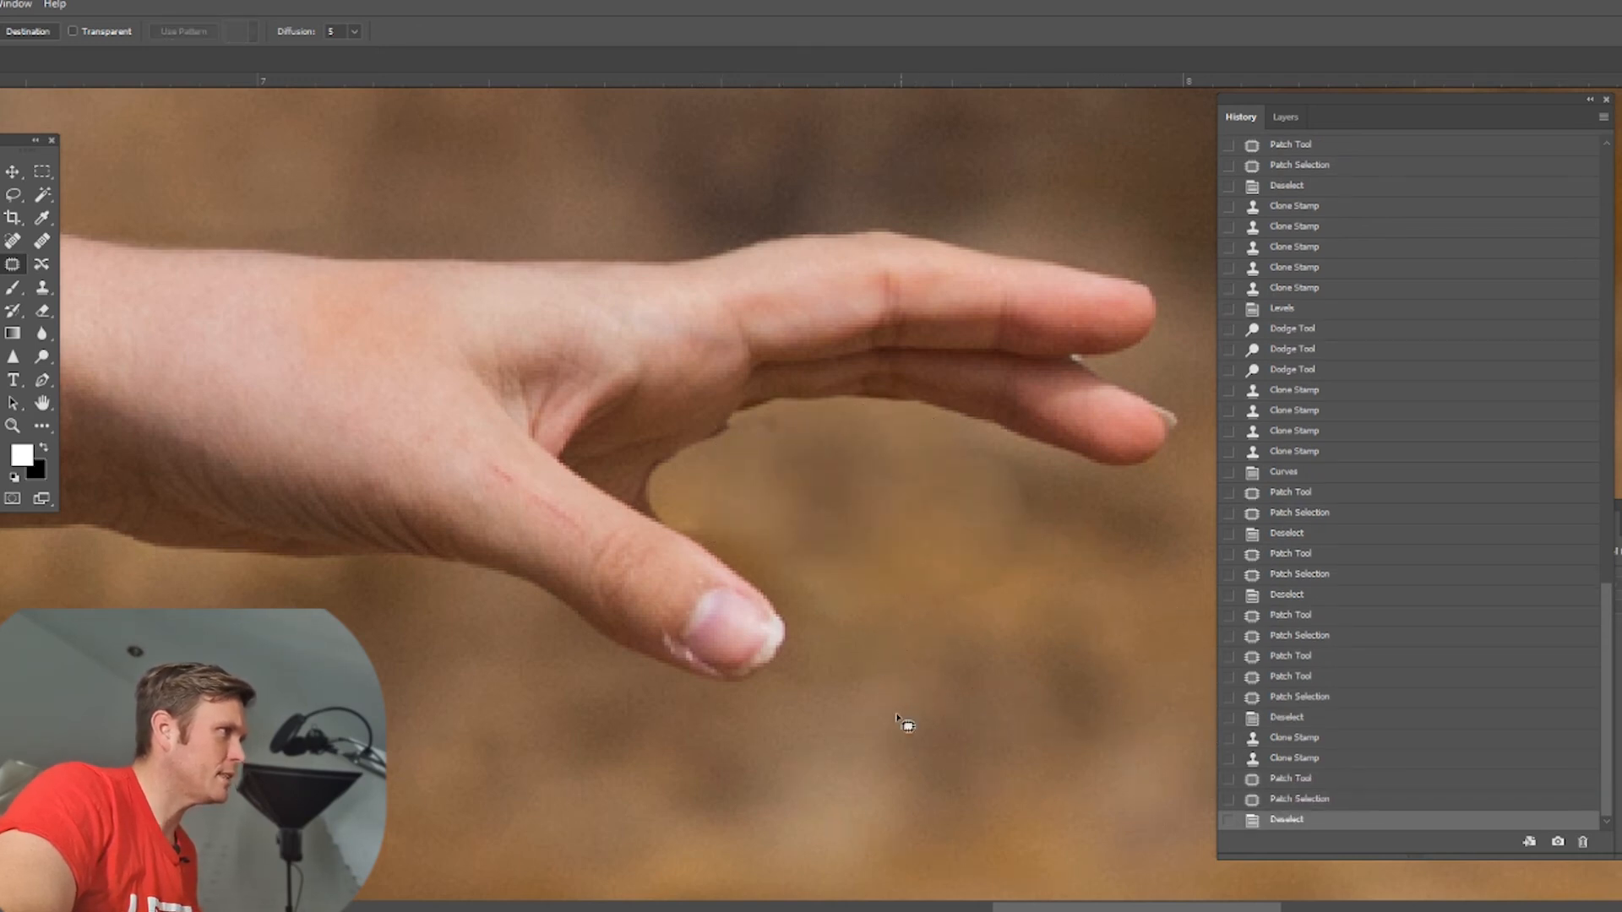
key(ctrl+minus)
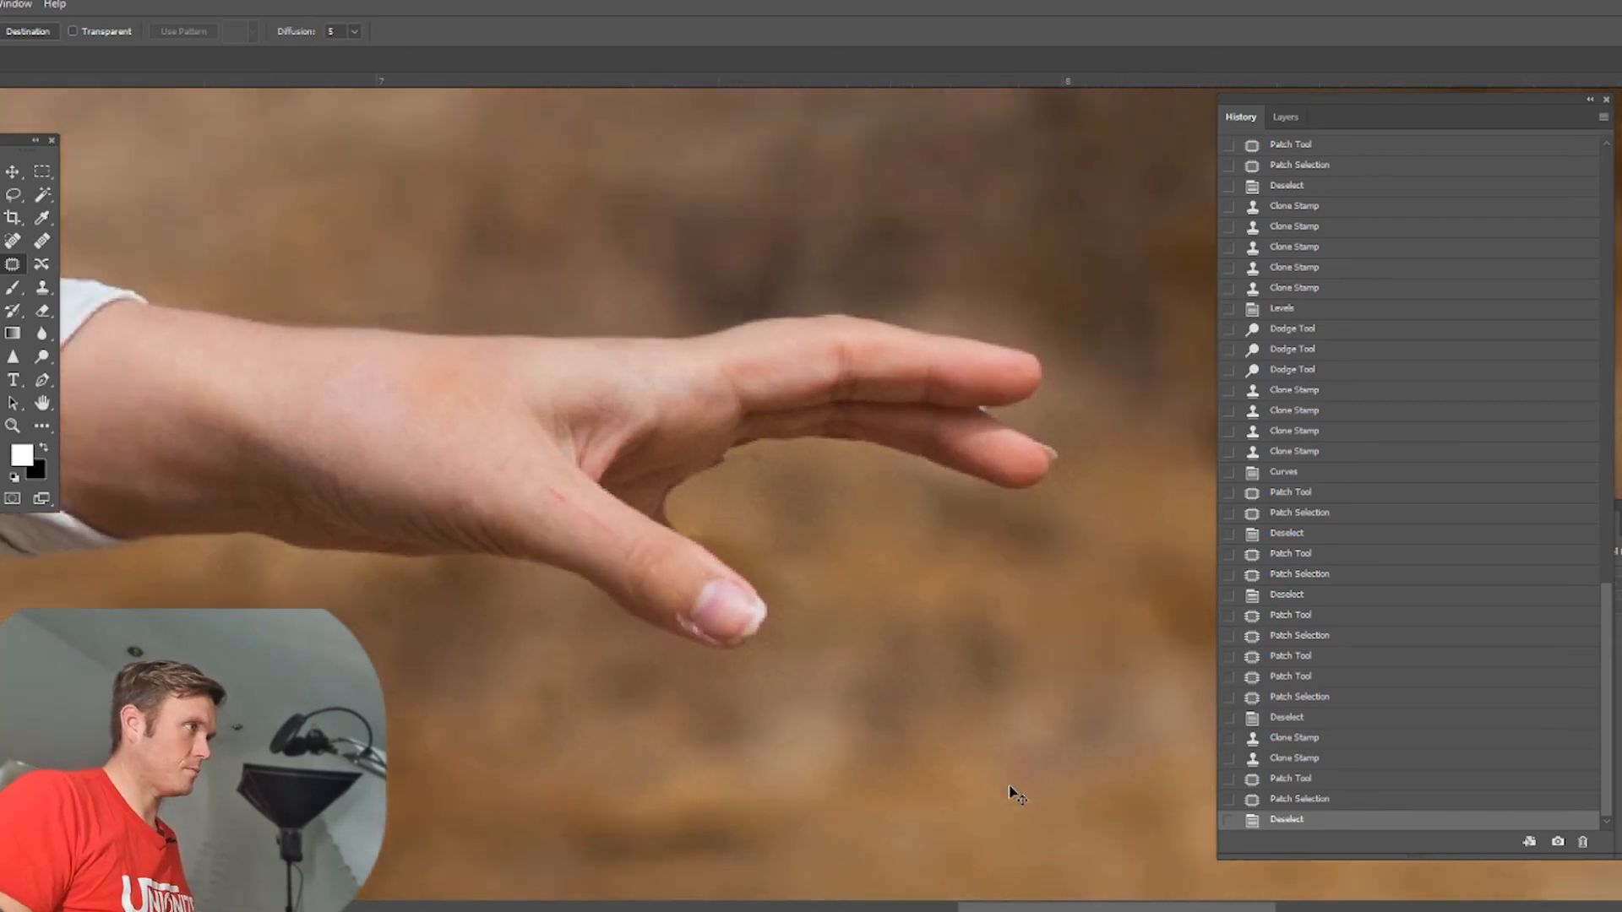
key(ctrl+minus)
key(ctrl+minus)
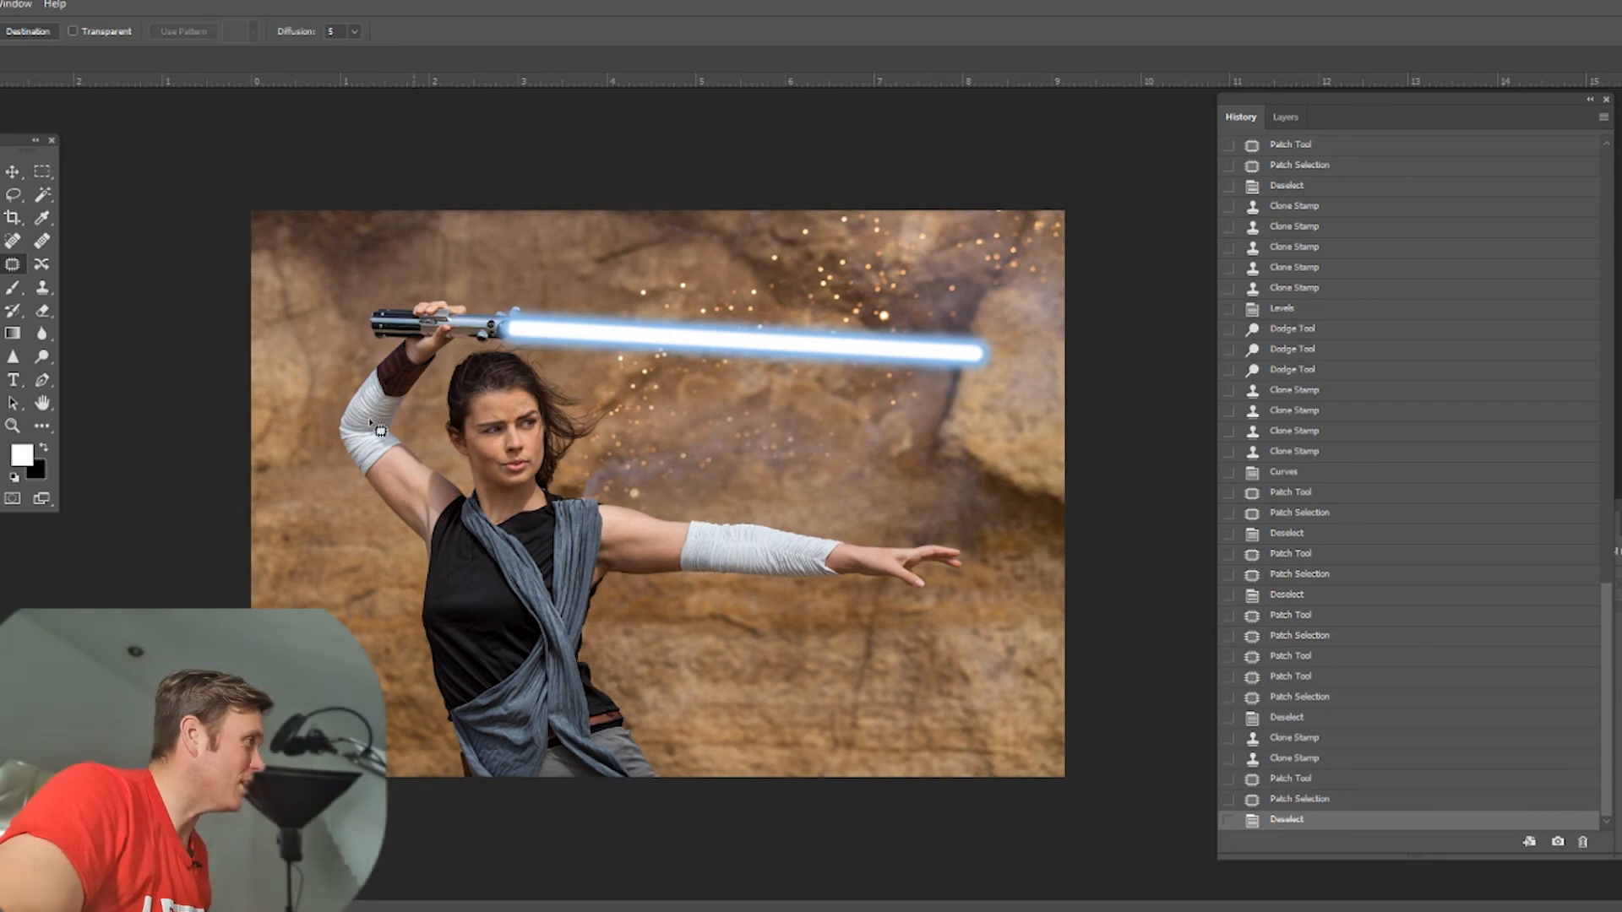
Step: Lasso the lower part of the remaining fingers, paste a copy, and transform it into place below the originals
click(12, 426)
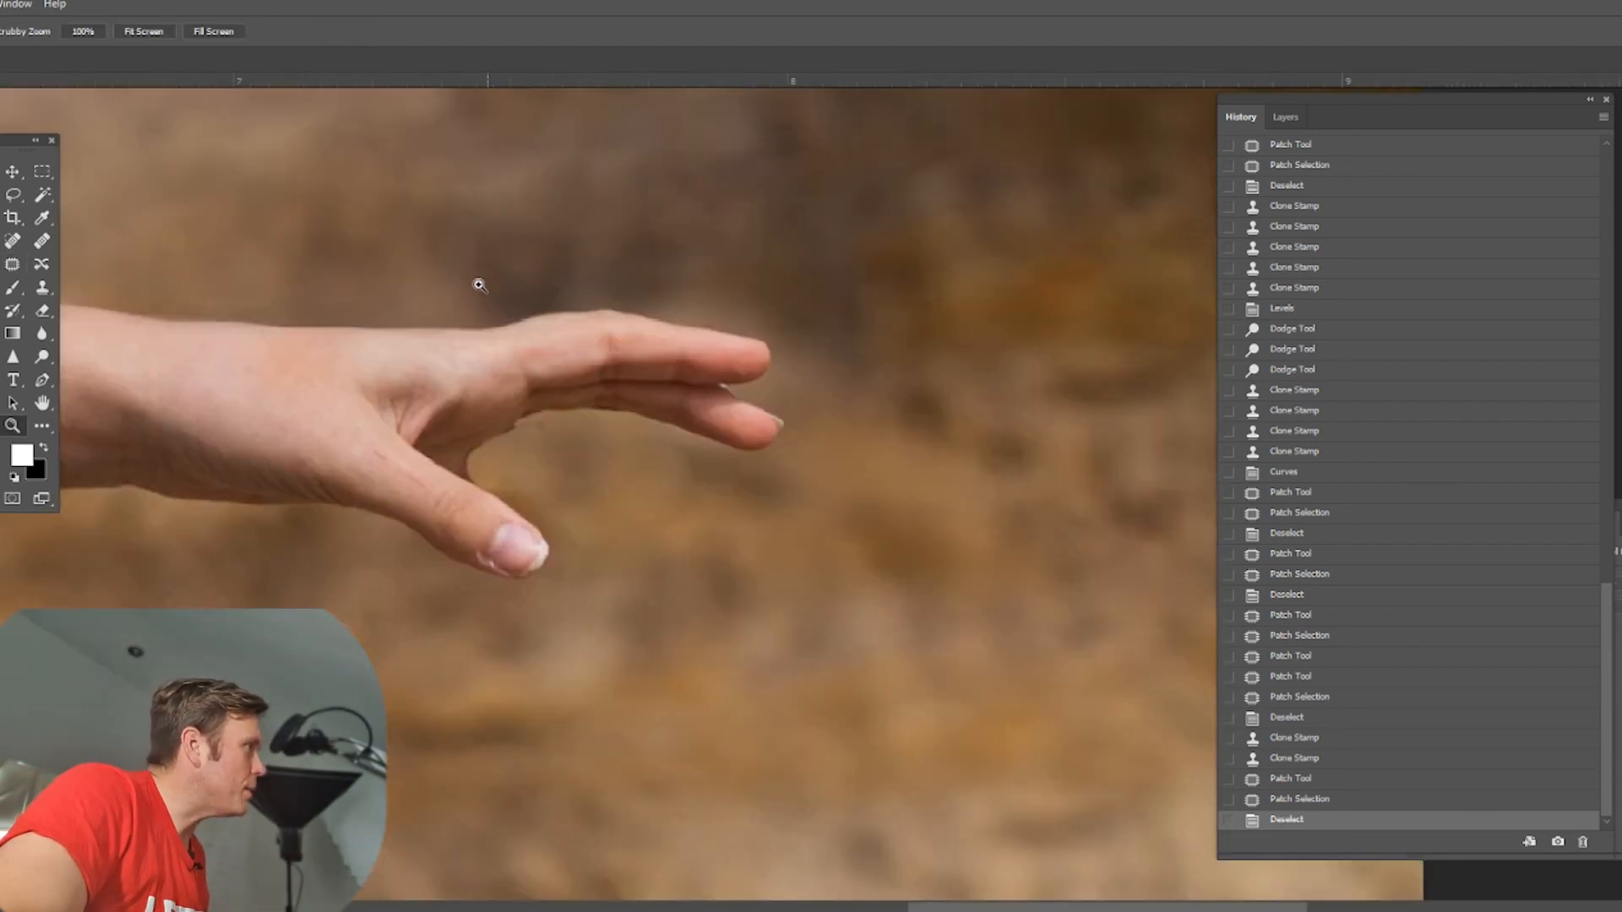
click(13, 197)
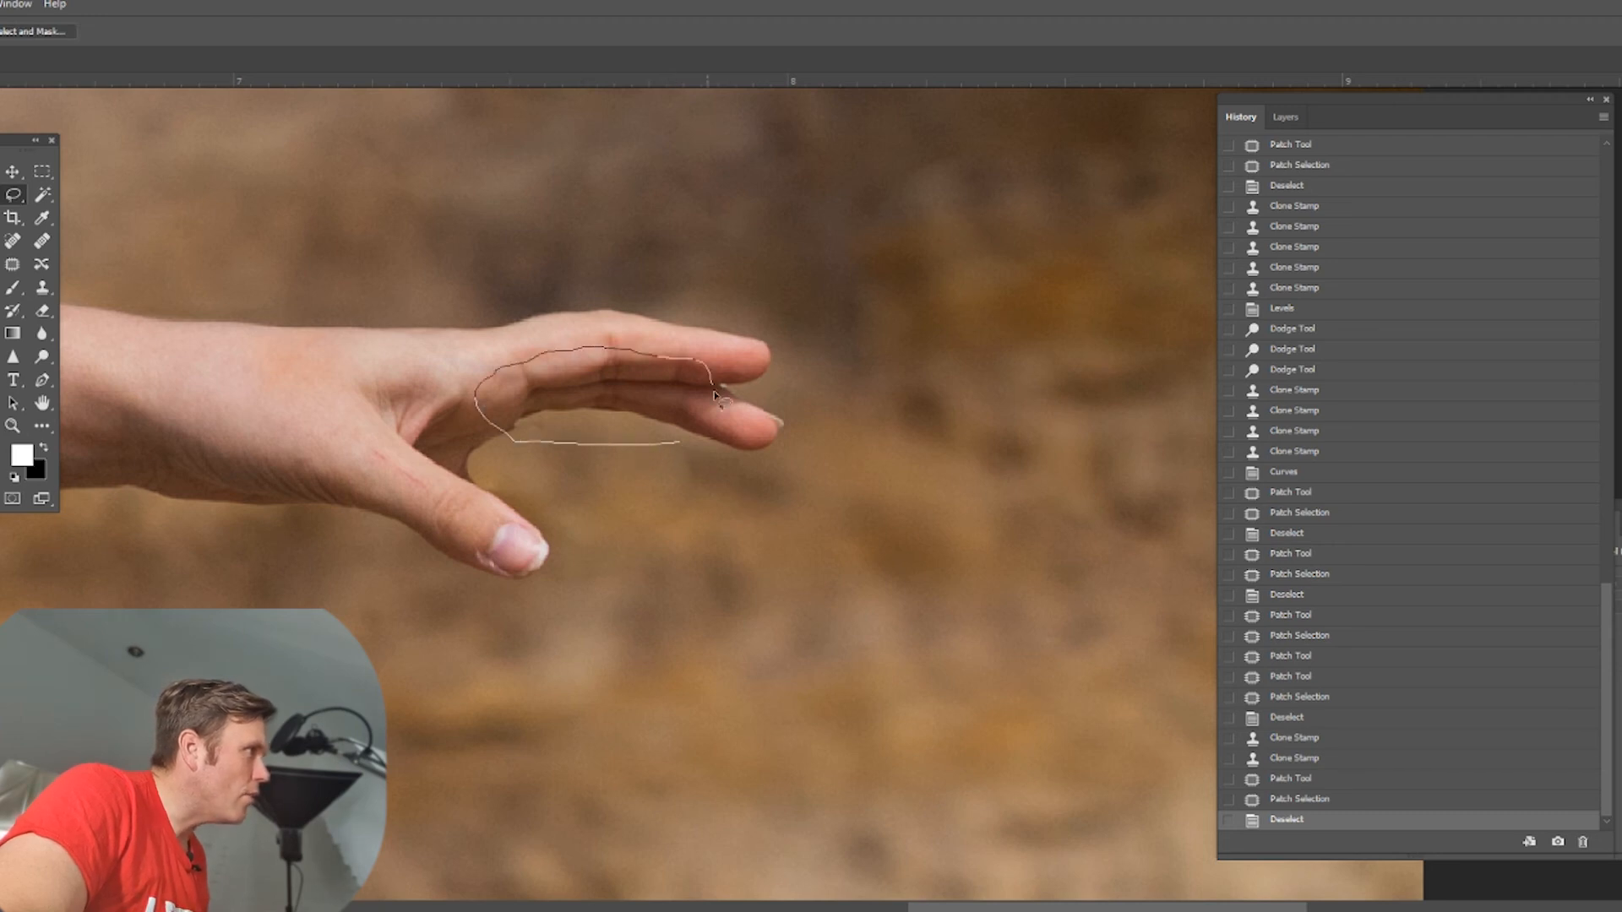
drag(725, 463, 632, 469)
key(ctrl+c)
key(ctrl+v)
key(ctrl+t)
key(Return)
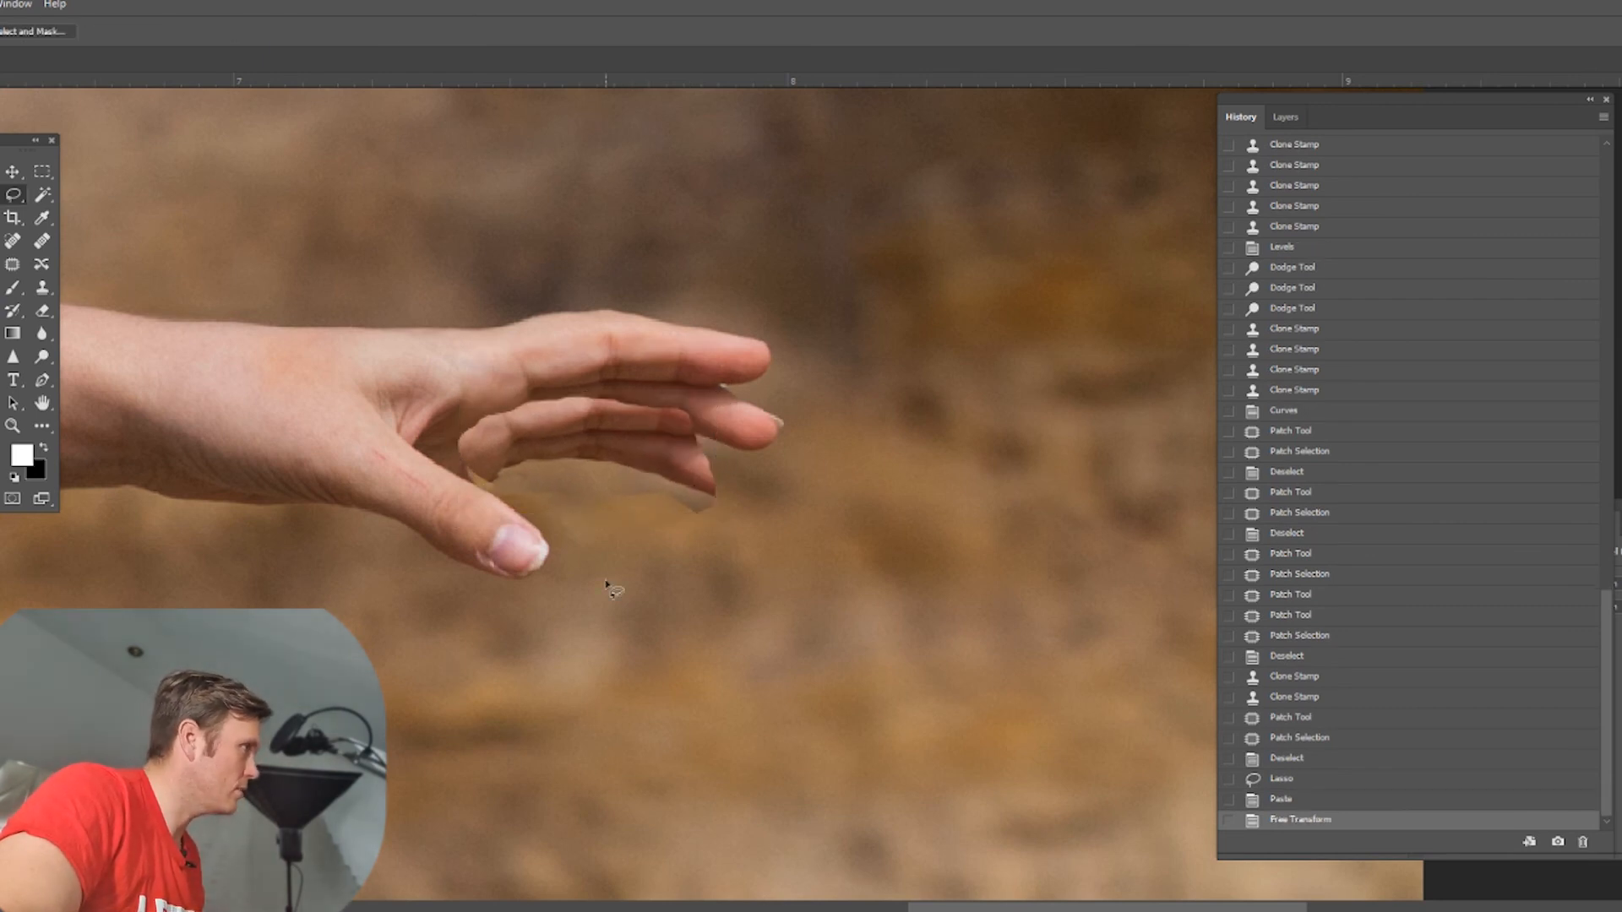
Step: Erase the pasted fingers' overlap on the palm and nudge the copy up to tuck beneath the original fingers
click(42, 310)
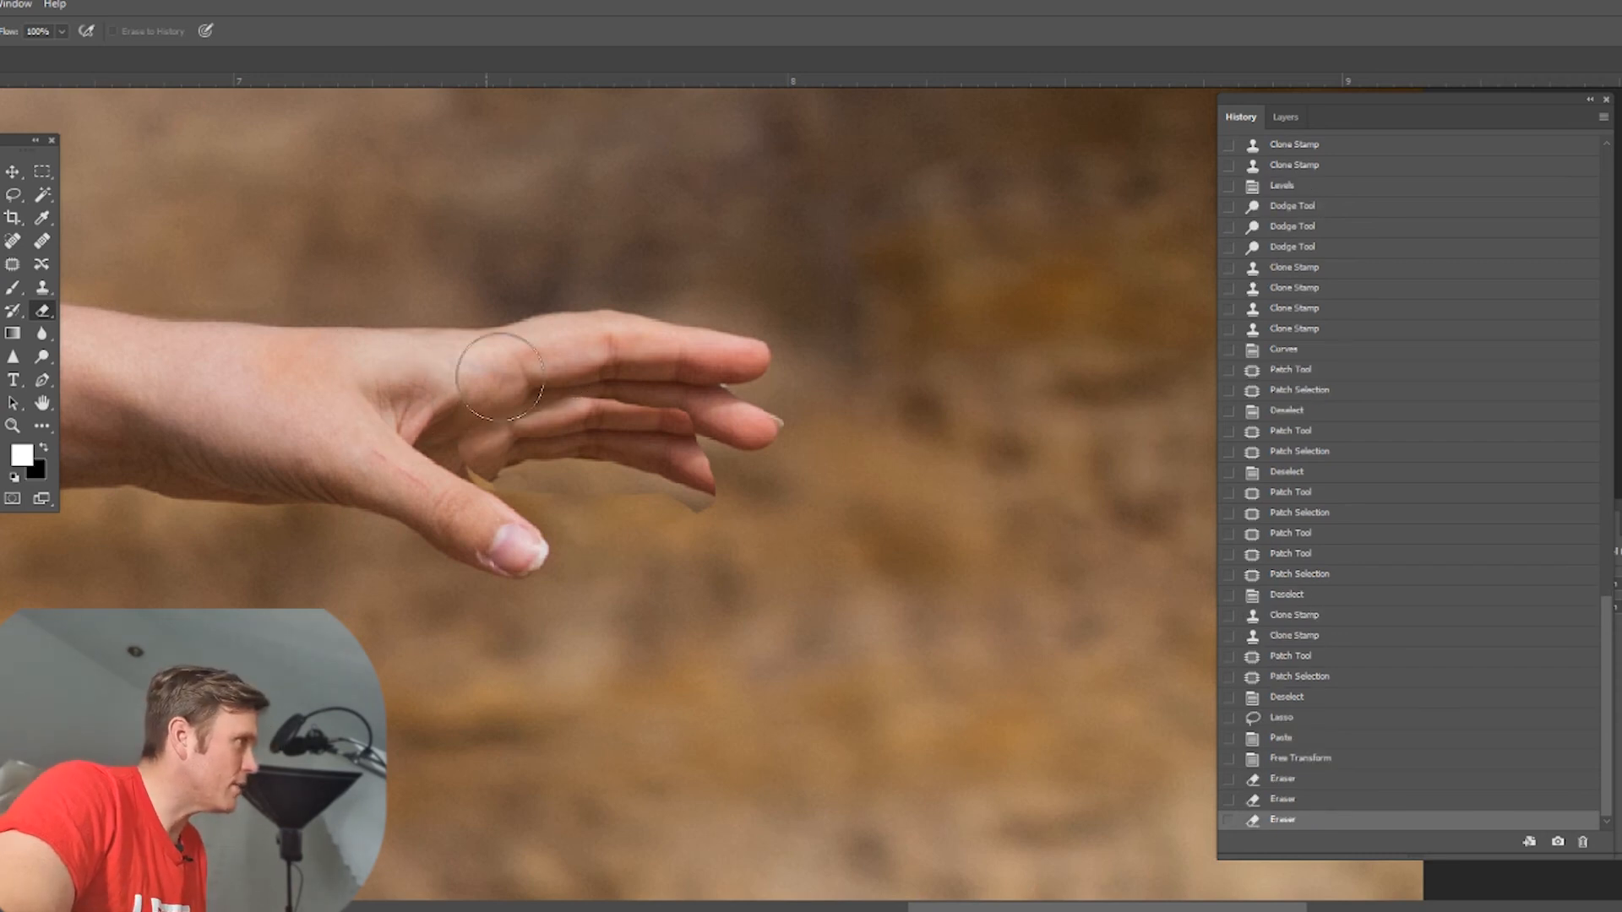
mouse_move(496, 373)
mouse_down()
mouse_move(692, 377)
mouse_move(546, 374)
mouse_move(685, 399)
mouse_move(572, 373)
mouse_move(469, 383)
mouse_up()
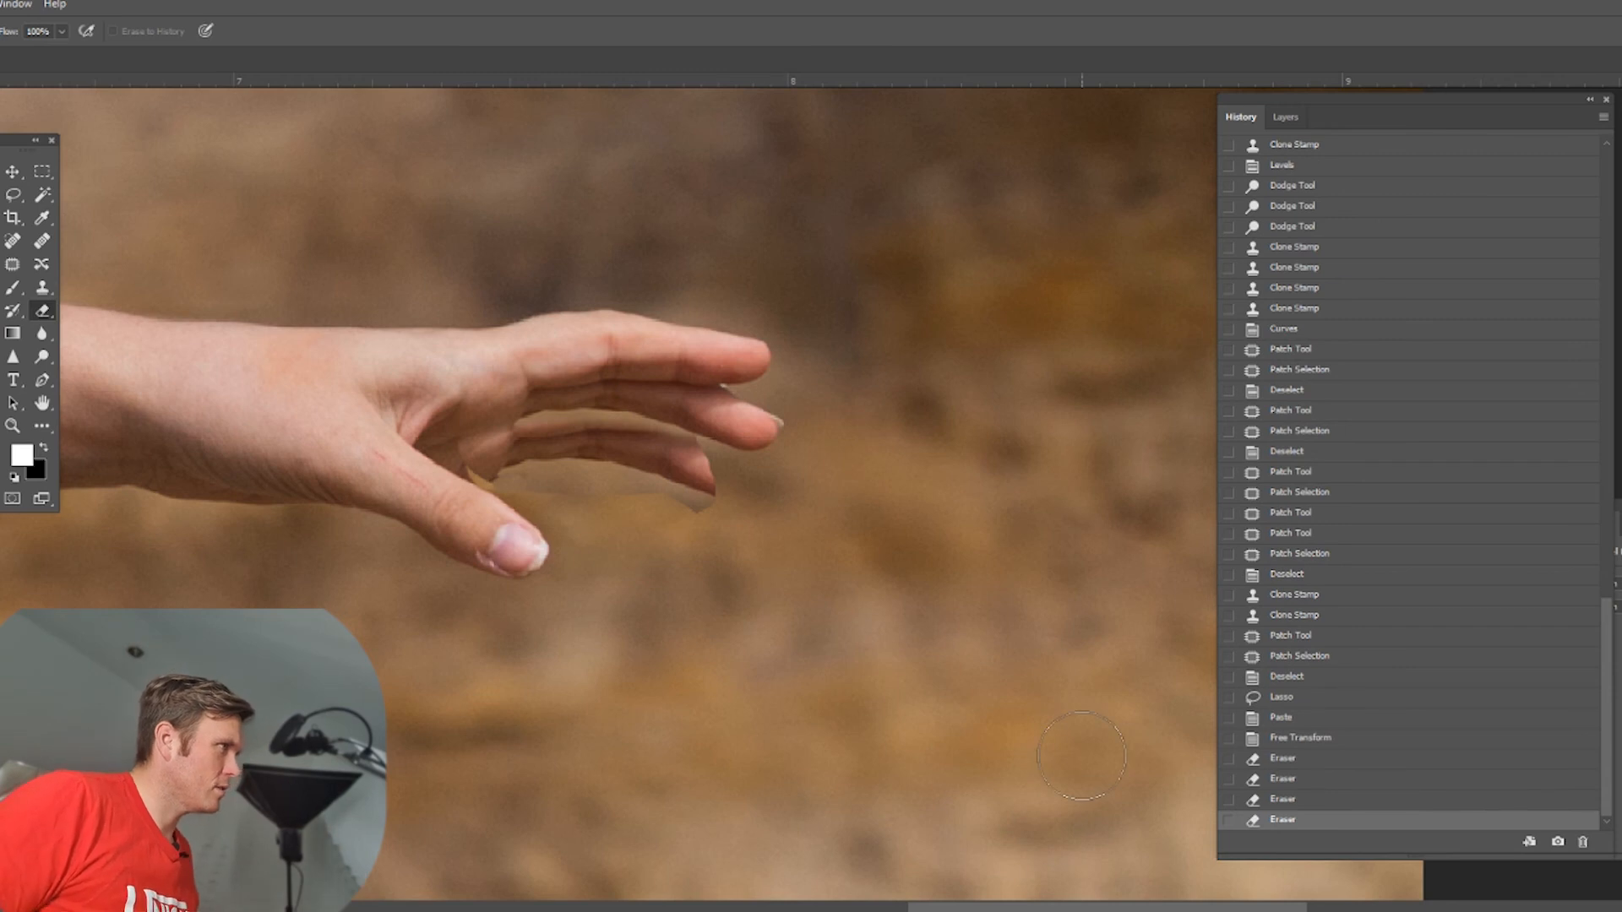
key(Up)
key(Up)
key(Up)
key(Up)
key(Up)
key(Up)
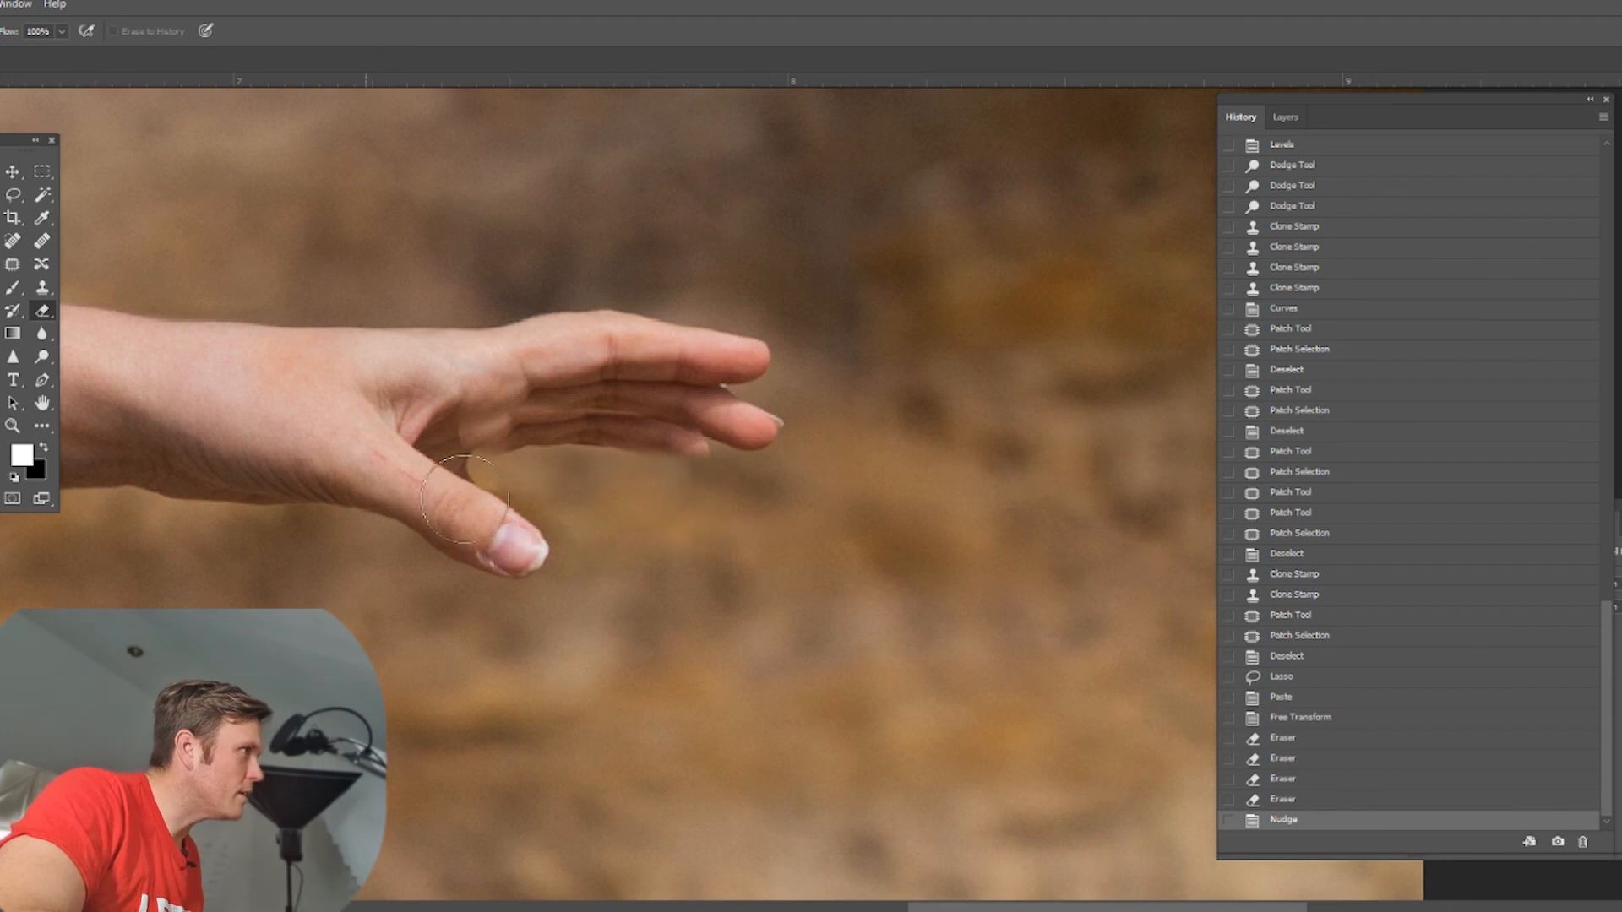
Step: Erase the pasted piece's leftover edges around the thumb and below the finger, and merge the visible layers
mouse_move(456, 490)
mouse_down()
mouse_move(389, 486)
mouse_move(497, 499)
mouse_move(561, 483)
mouse_move(721, 505)
mouse_up()
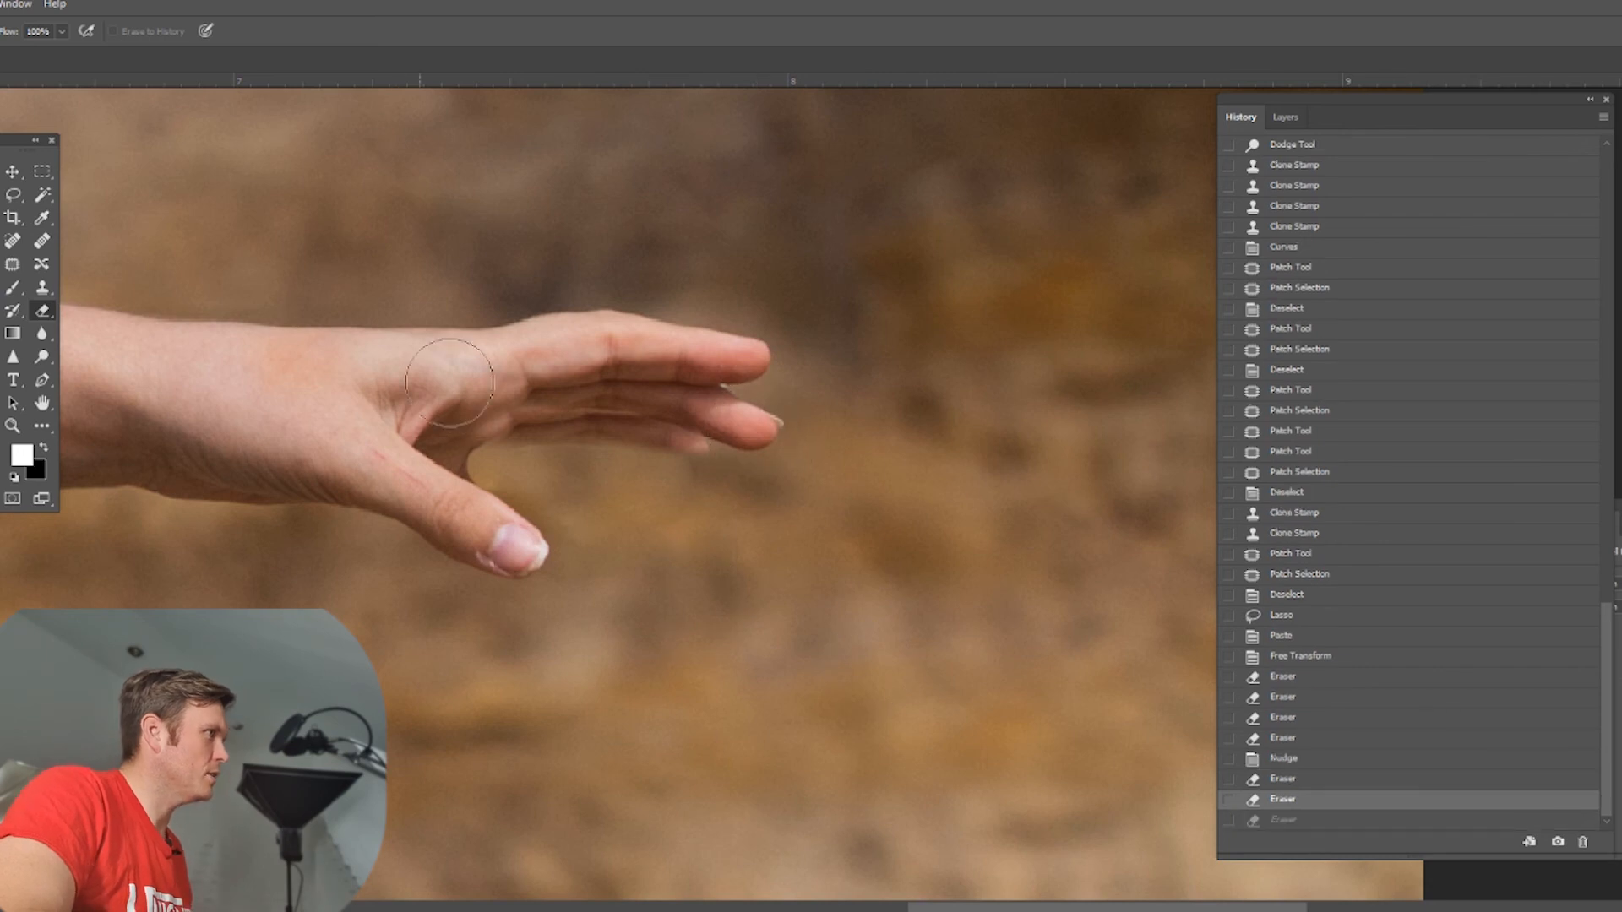
drag(453, 380, 717, 312)
drag(536, 485, 710, 506)
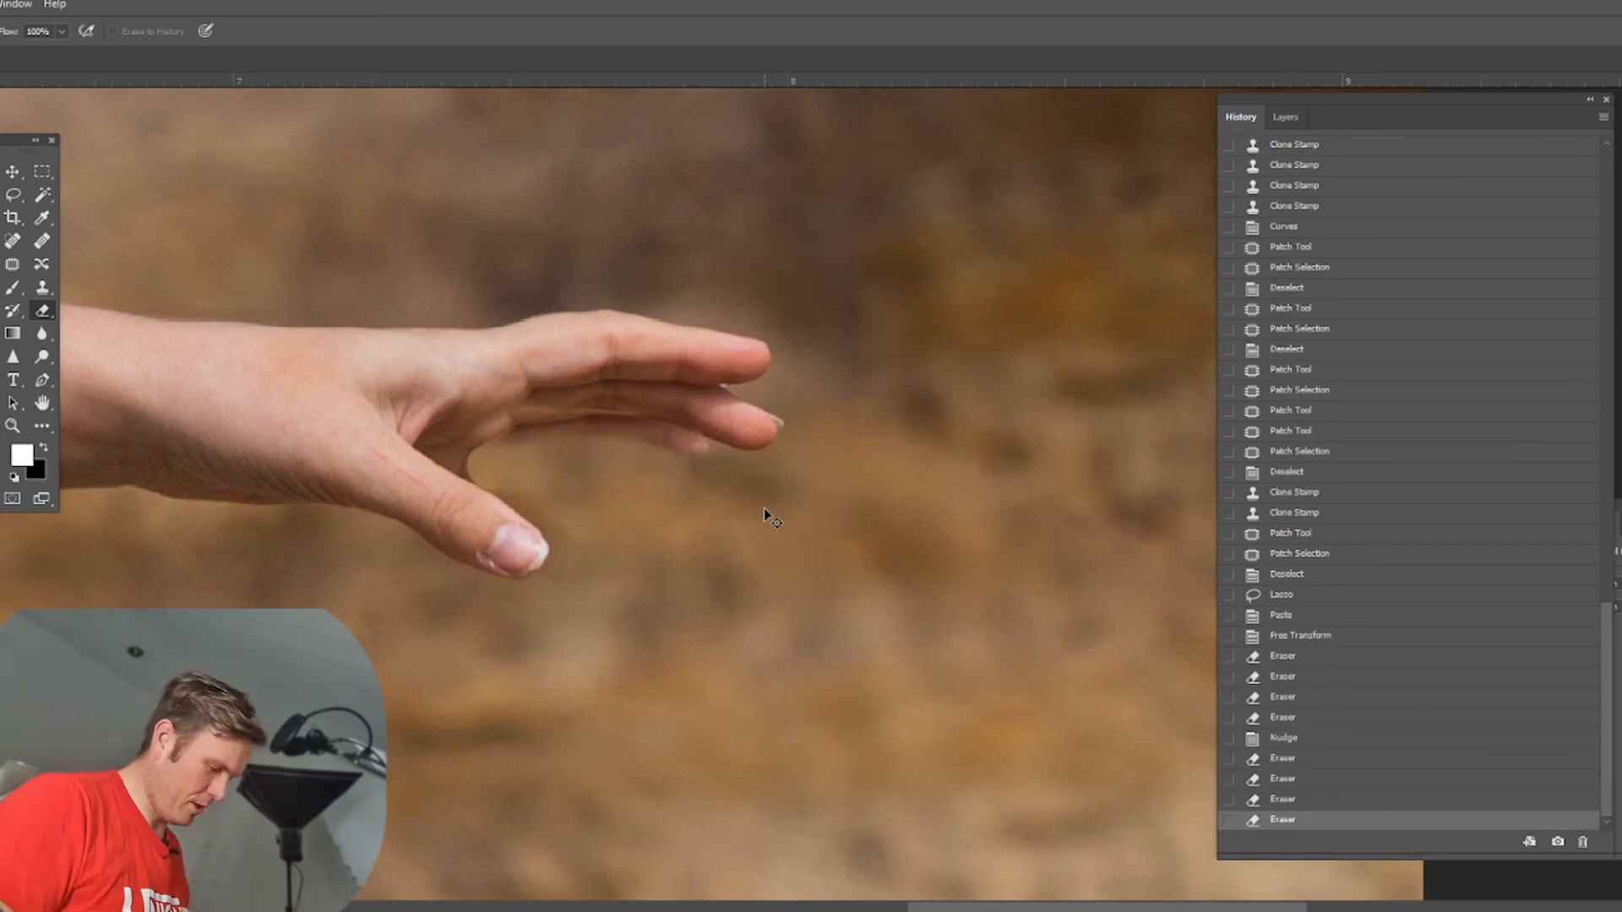
key(ctrl+minus)
key(ctrl+minus)
key(ctrl+minus)
key(ctrl+minus)
key(ctrl+minus)
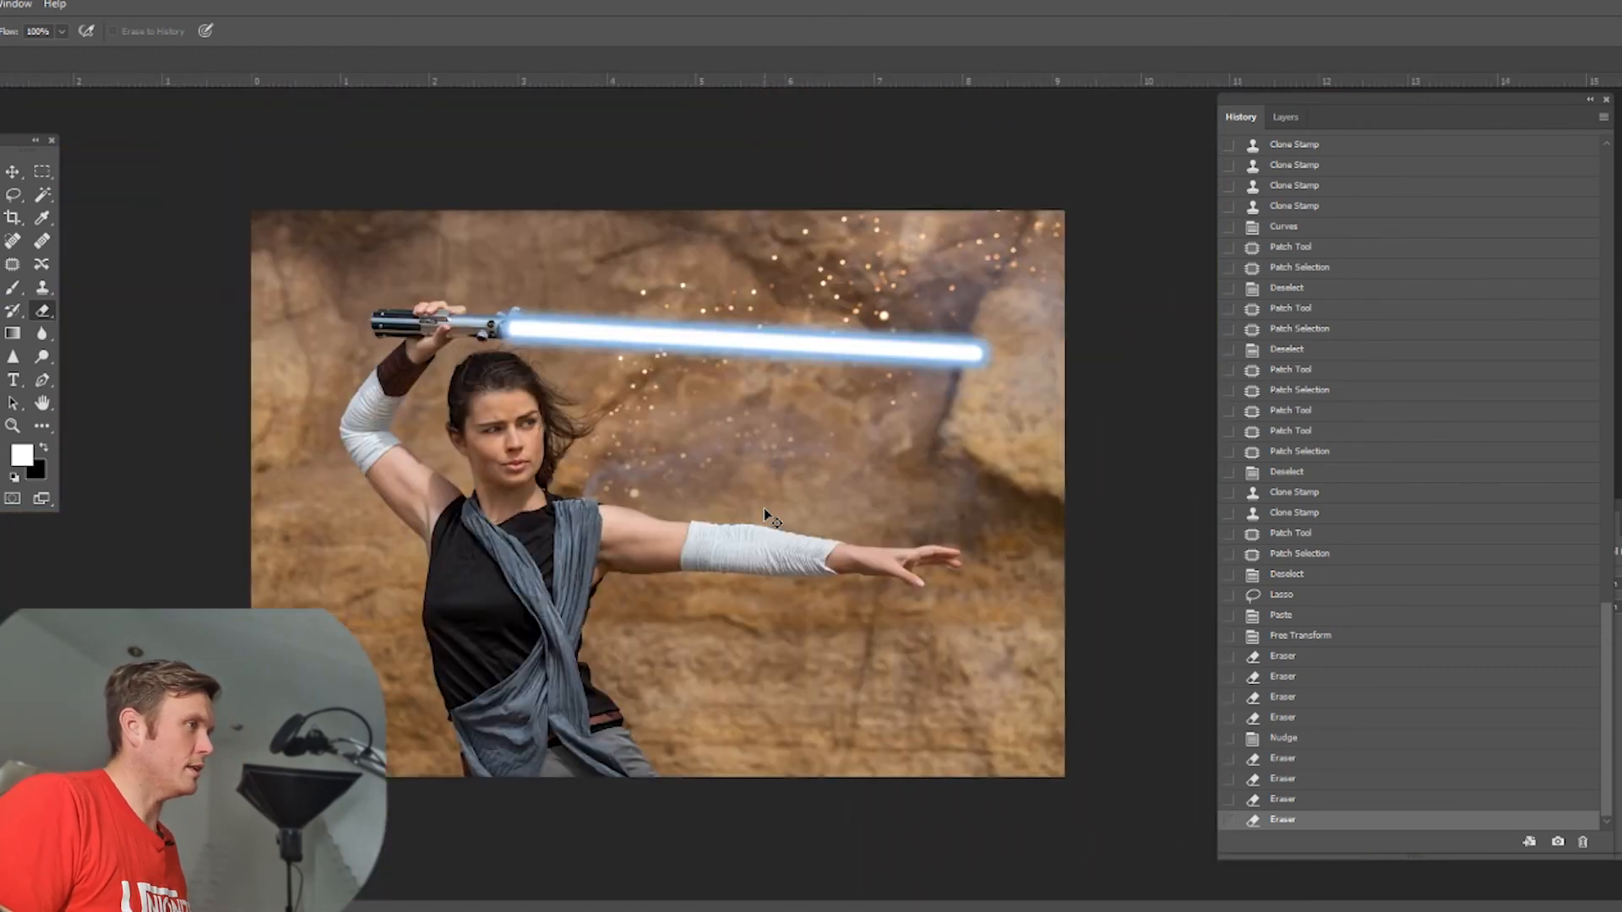
key(ctrl+shift+alt+e)
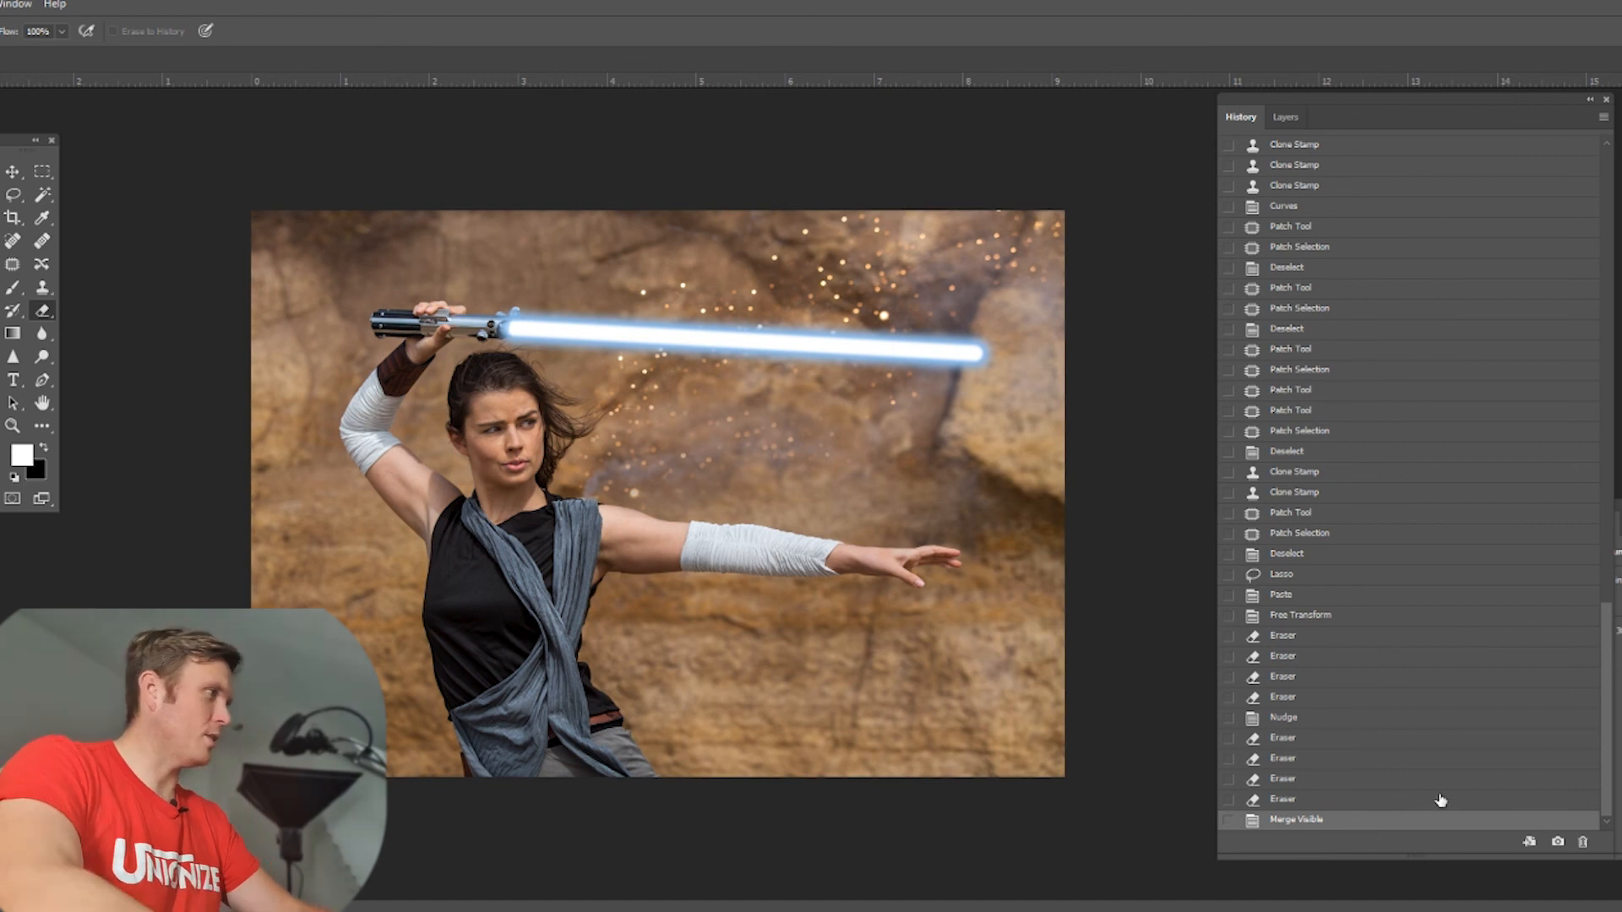